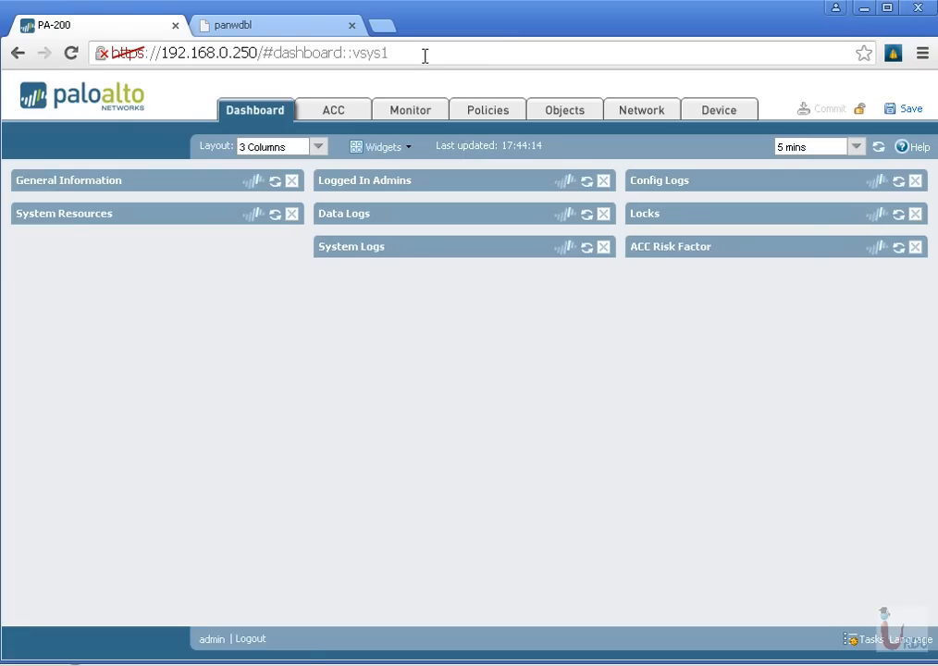
Review the BruteForceBlocker IP list on the panwdbl site, then return to the list overview
left_click(283, 26)
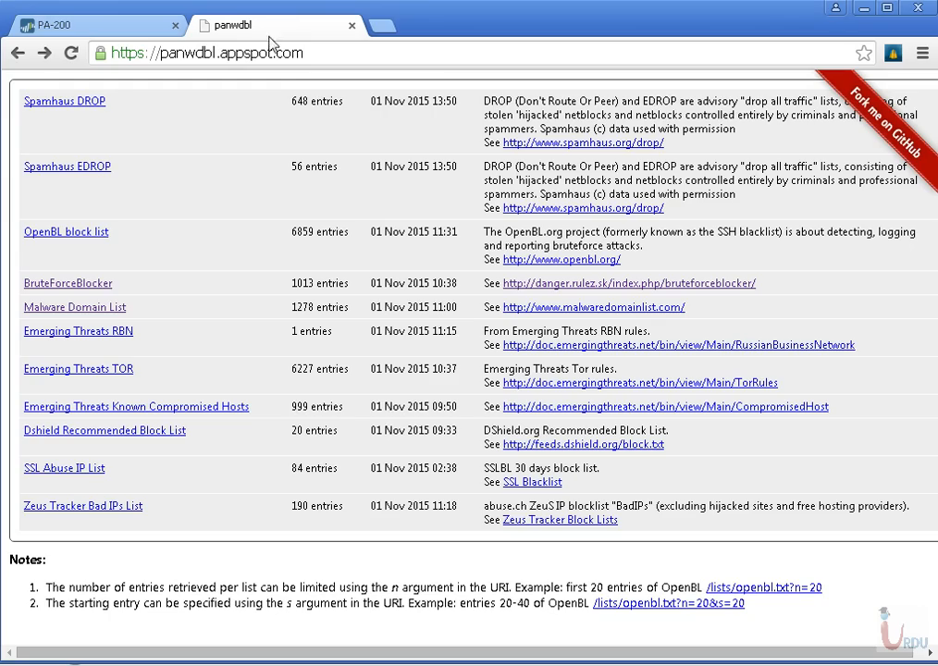
key("ctrl+a")
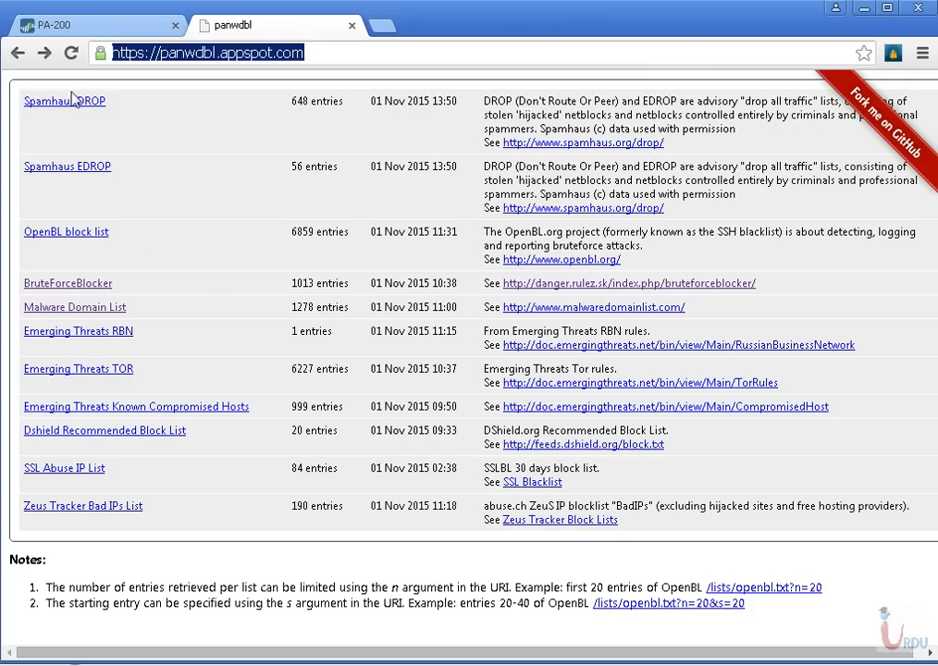
left_click(69, 284)
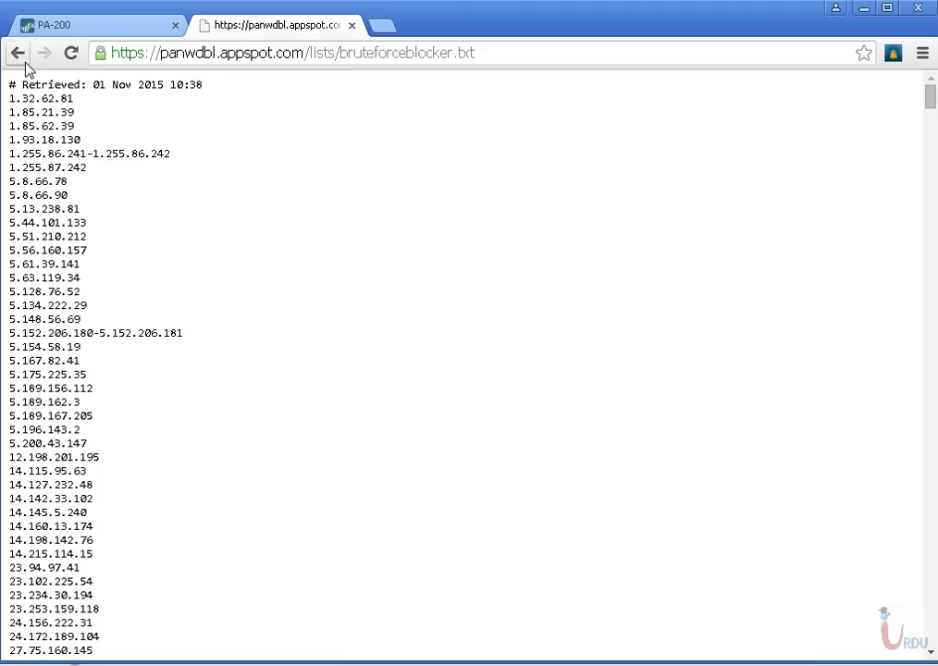
left_click_drag(9, 93, 109, 359)
left_click(120, 366)
scroll(122, 366, "down", 20)
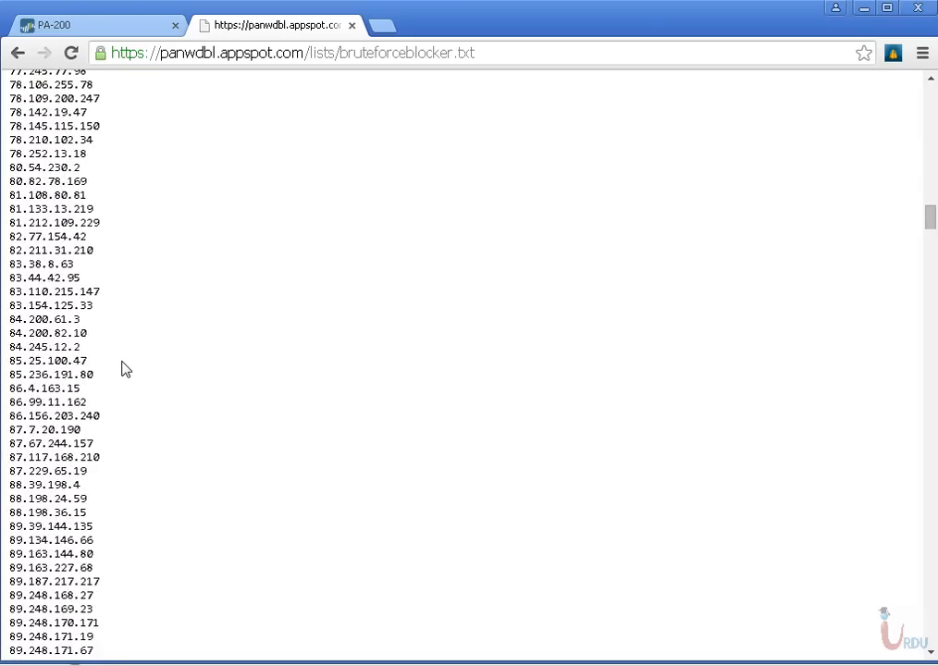
scroll(125, 369, "down", 10)
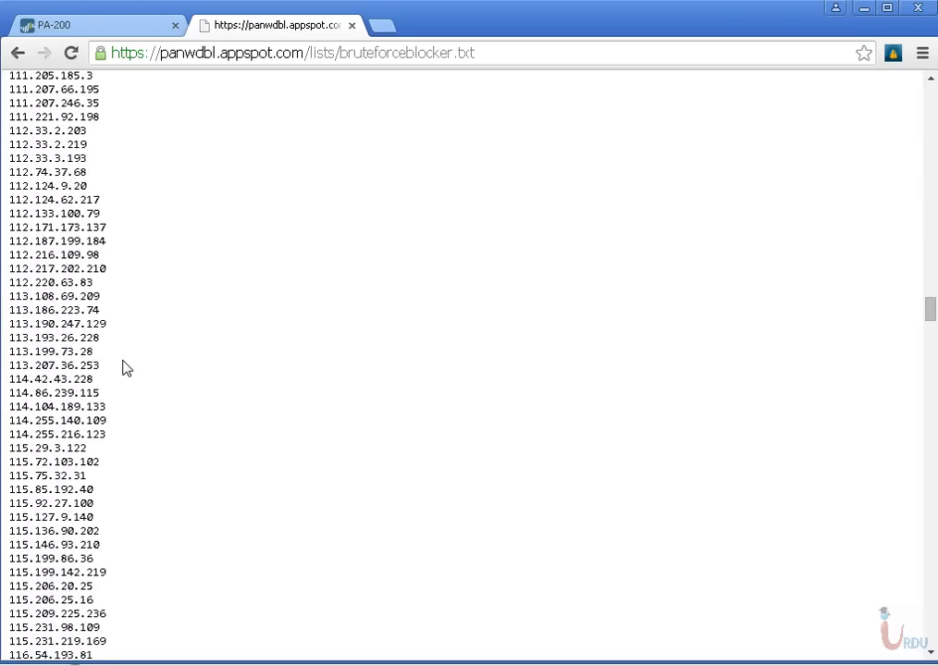
left_click(18, 53)
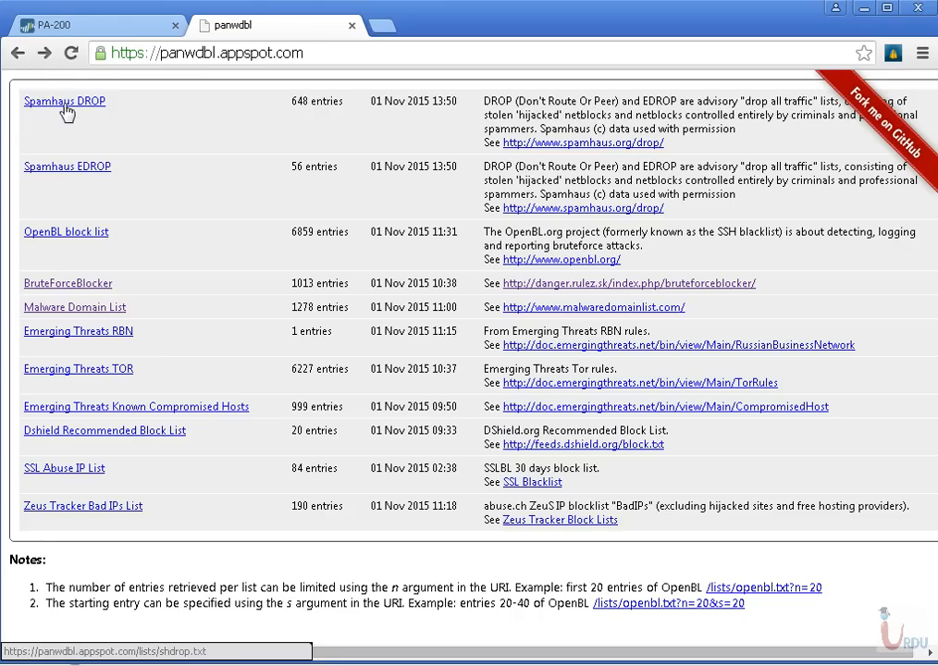
Review the Spamhaus DROP list of blocked networks and return to the list overview
left_click(63, 107)
left_click_drag(18, 129, 120, 491)
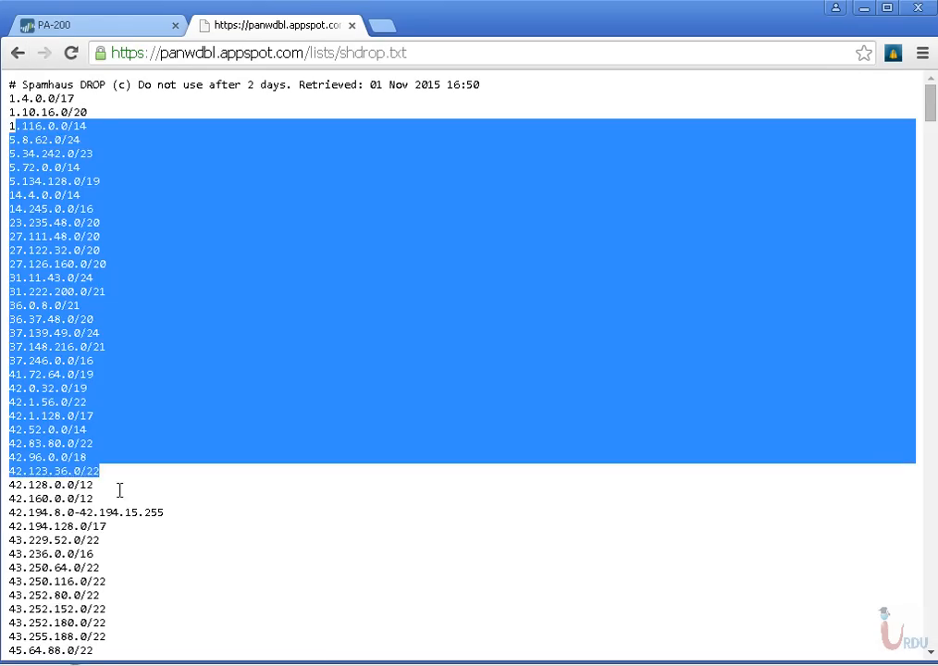
left_click(119, 491)
scroll(121, 497, "down", 7)
scroll(119, 497, "down", 6)
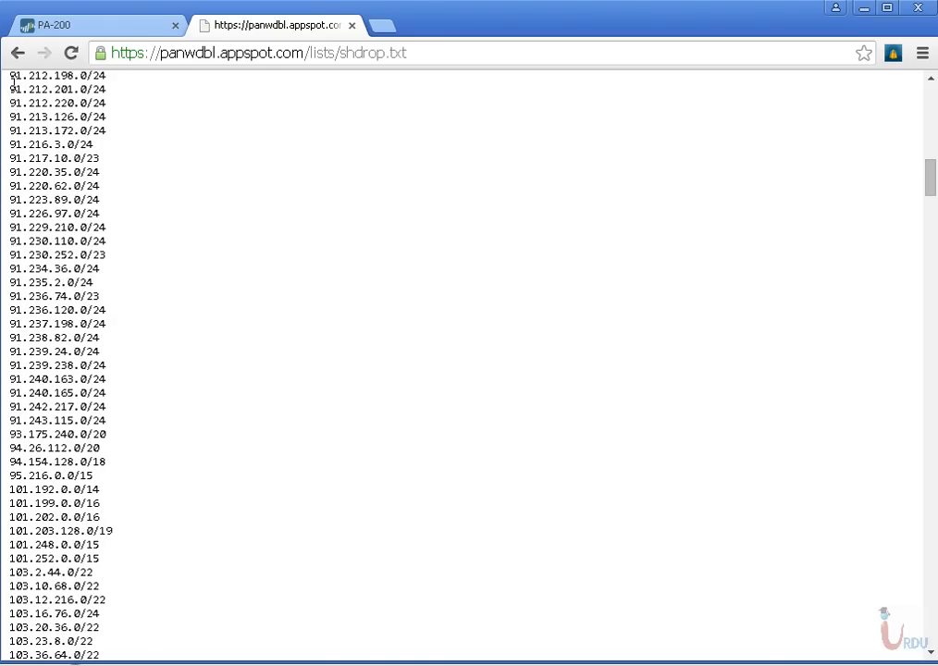
left_click(18, 53)
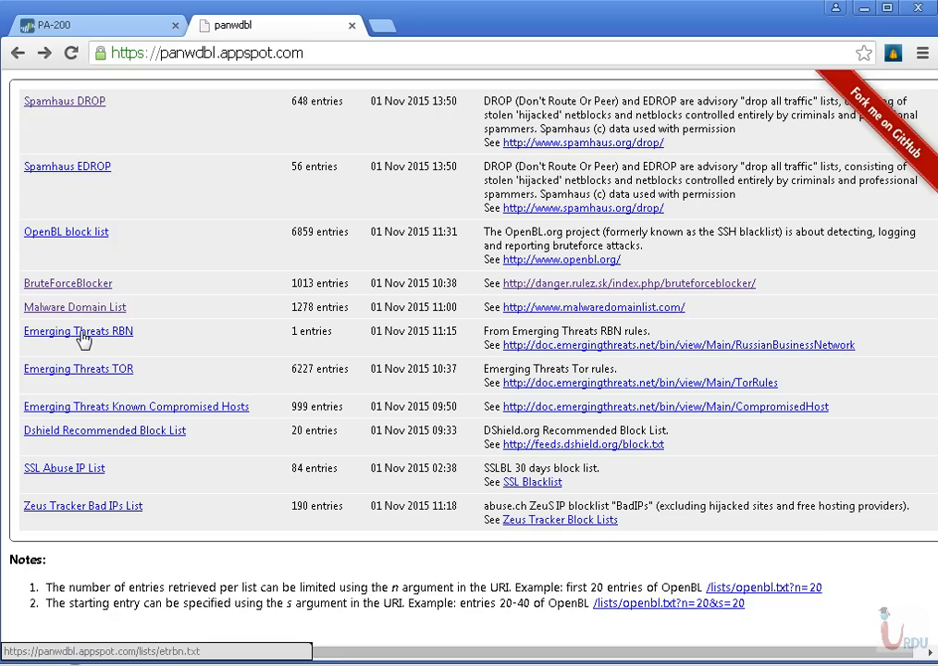
Review the IP addresses in the Emerging Threats Known Compromised Hosts list
left_click(97, 410)
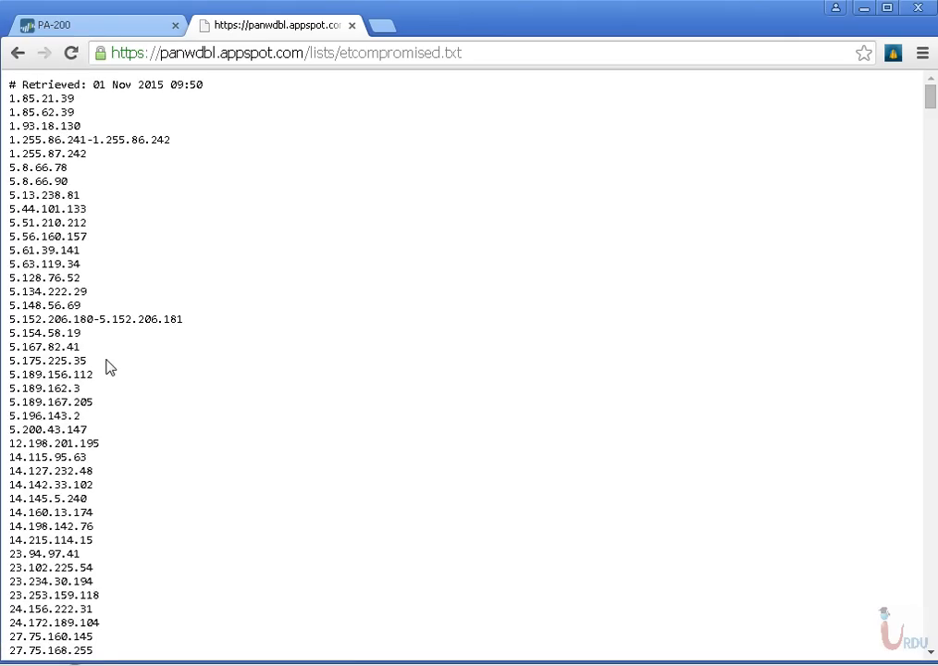
scroll(107, 367, "down", 20)
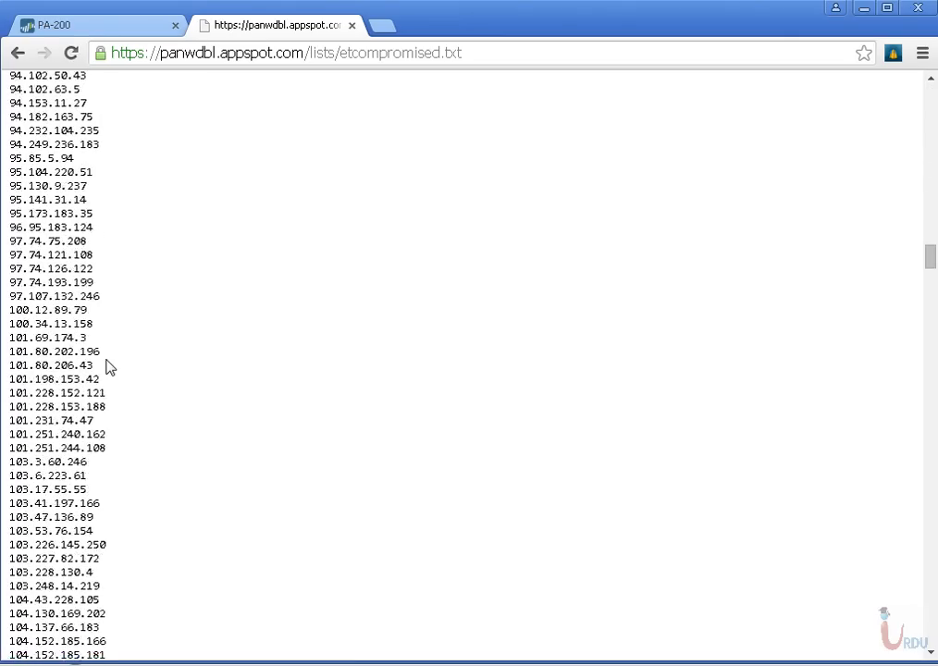
scroll(107, 368, "up", 20)
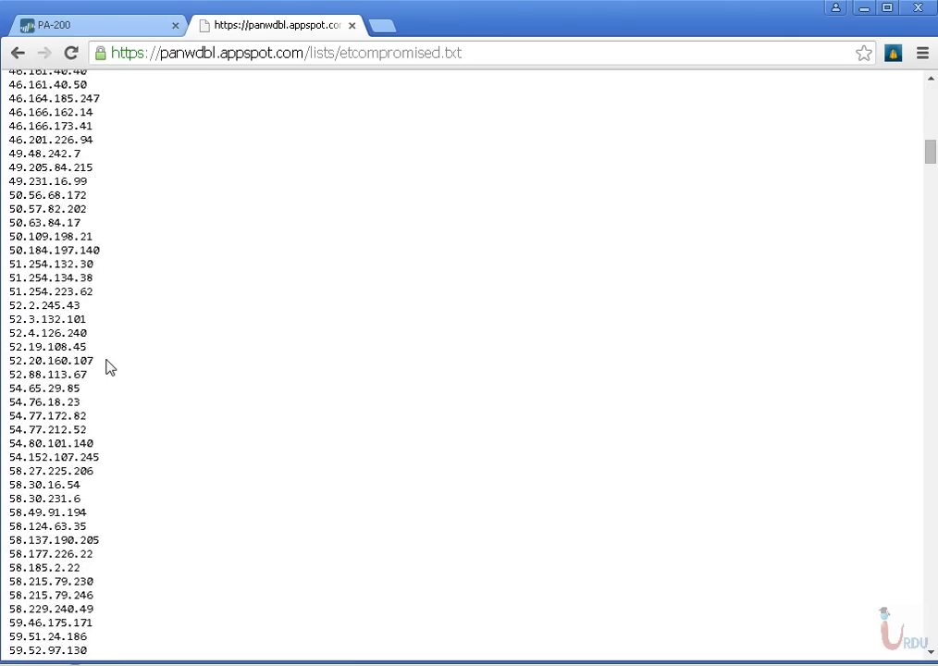
scroll(107, 368, "up", 20)
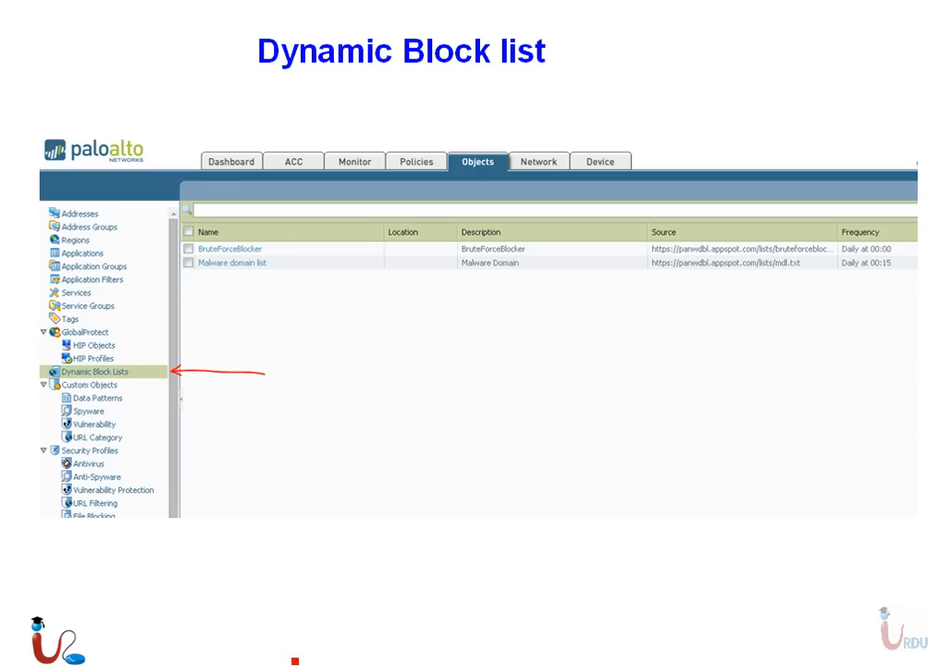
key("super")
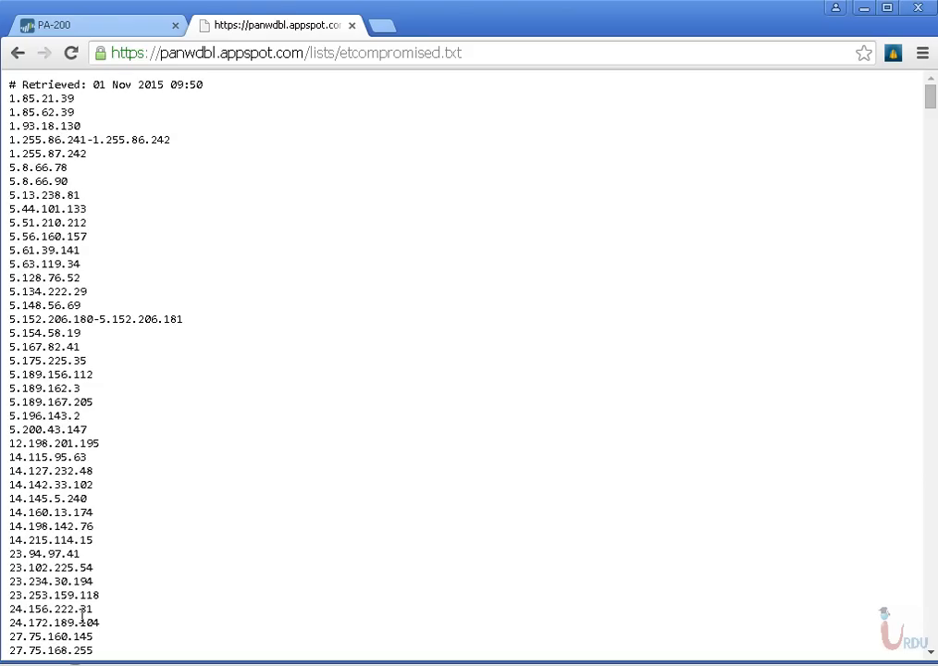
Switch to the PA-200 firewall's web interface and open its Dynamic Block Lists objects
left_click(83, 28)
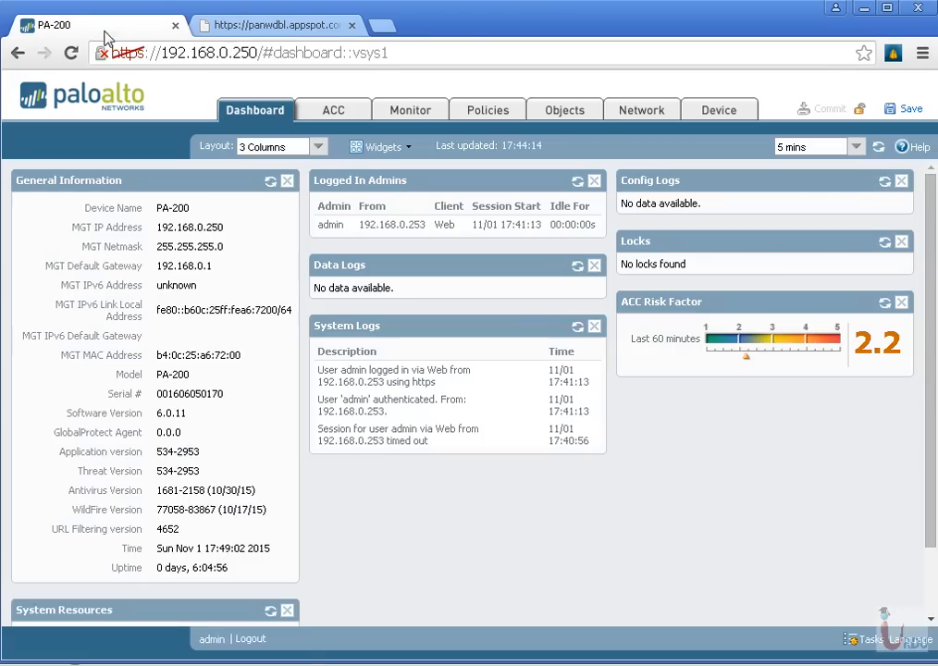
left_click(573, 112)
left_click(108, 381)
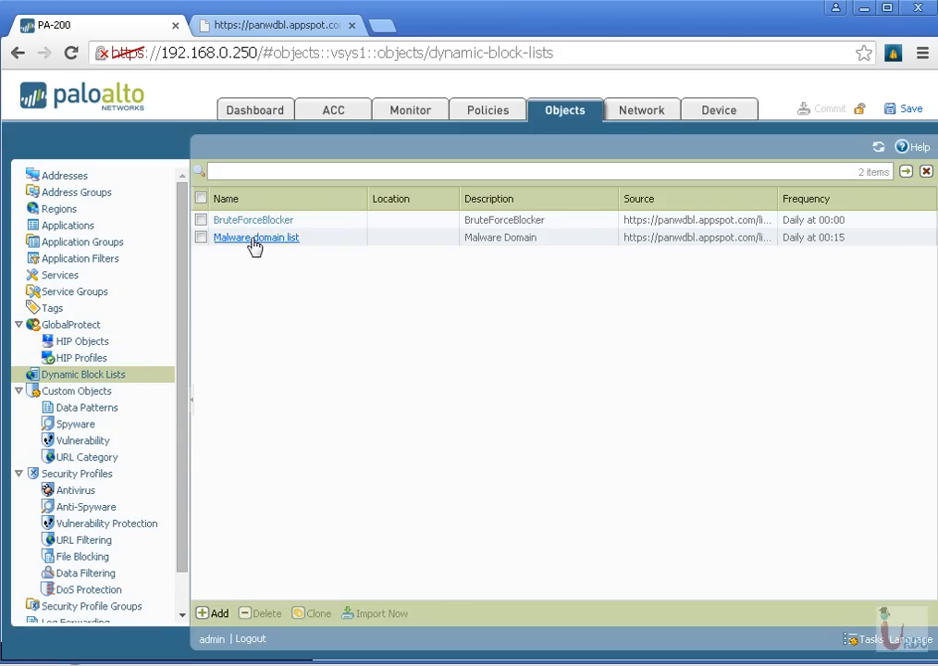
Copy the URL of the Emerging Threats Known Compromised Hosts list from the panwdbl site
left_click(279, 25)
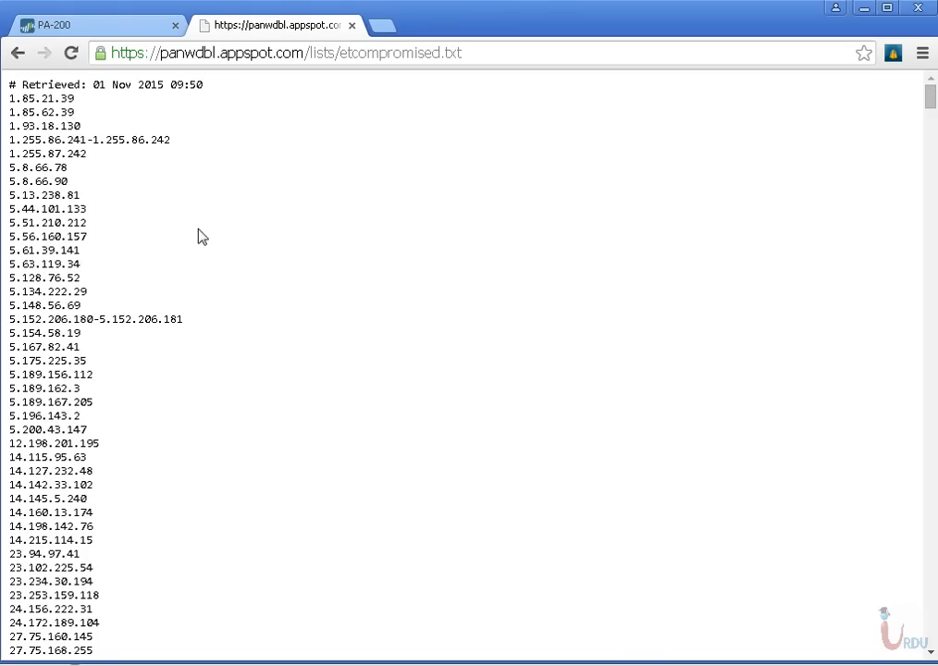
left_click(18, 53)
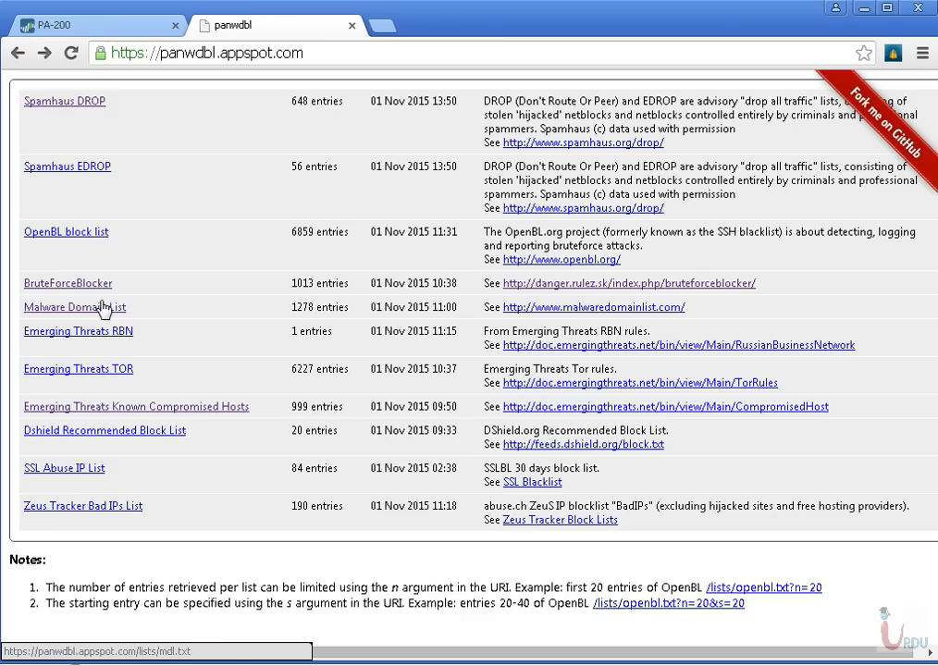
left_click(125, 414)
left_click(255, 53)
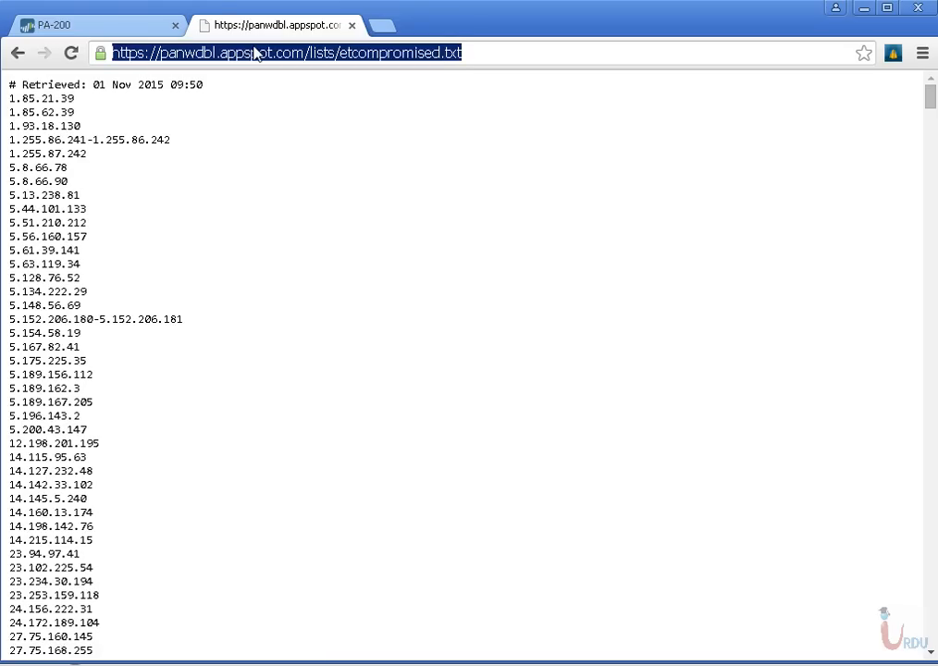
right_click(256, 54)
left_click(283, 106)
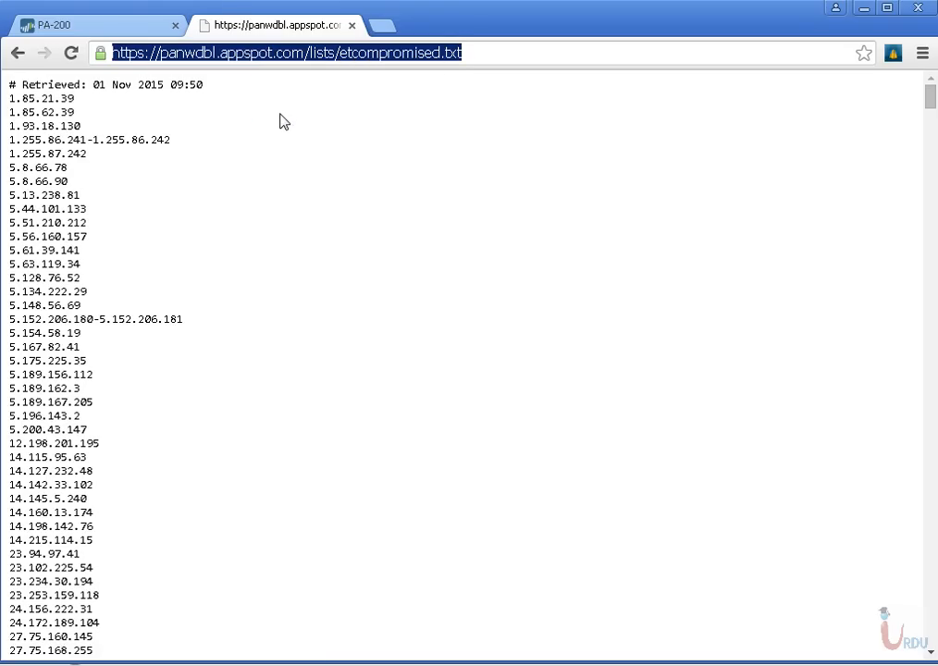
Add a dynamic block list on the PA-200 named Malicious_hosts with the description "Malicious hosts"
left_click(110, 29)
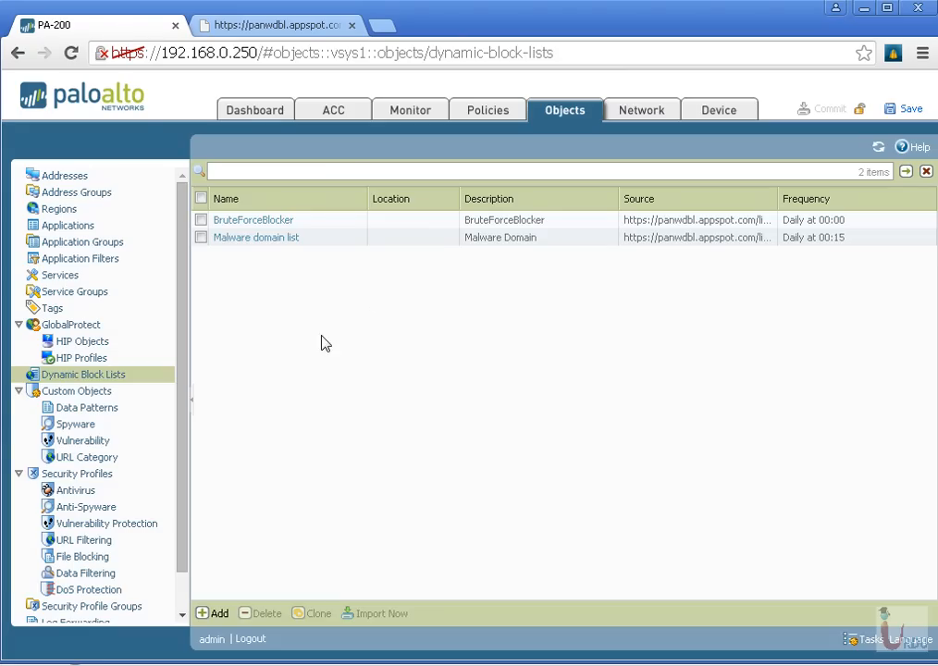
left_click(209, 613)
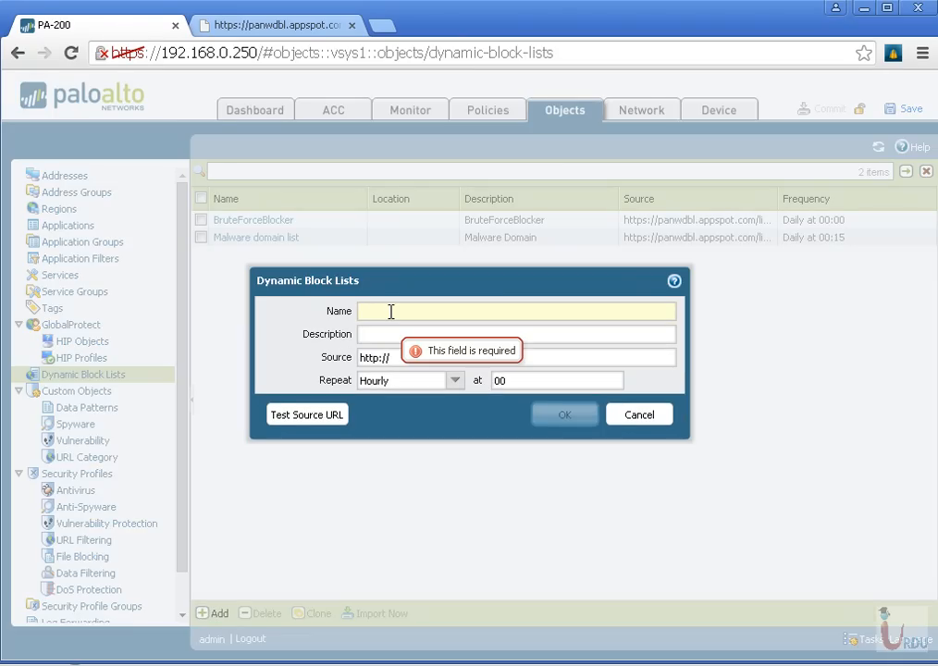
type("Mali")
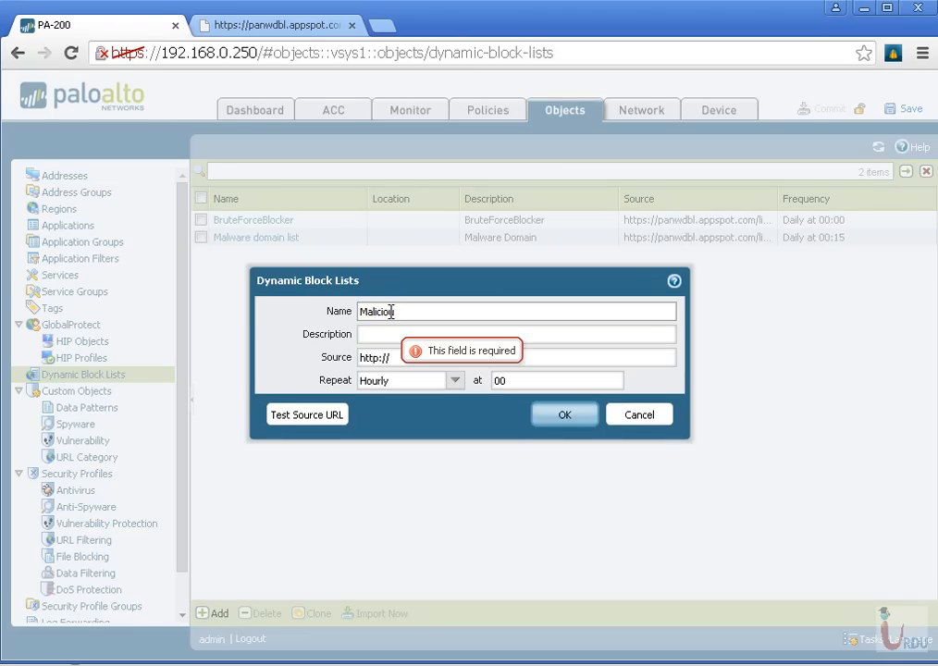
type("cious_host")
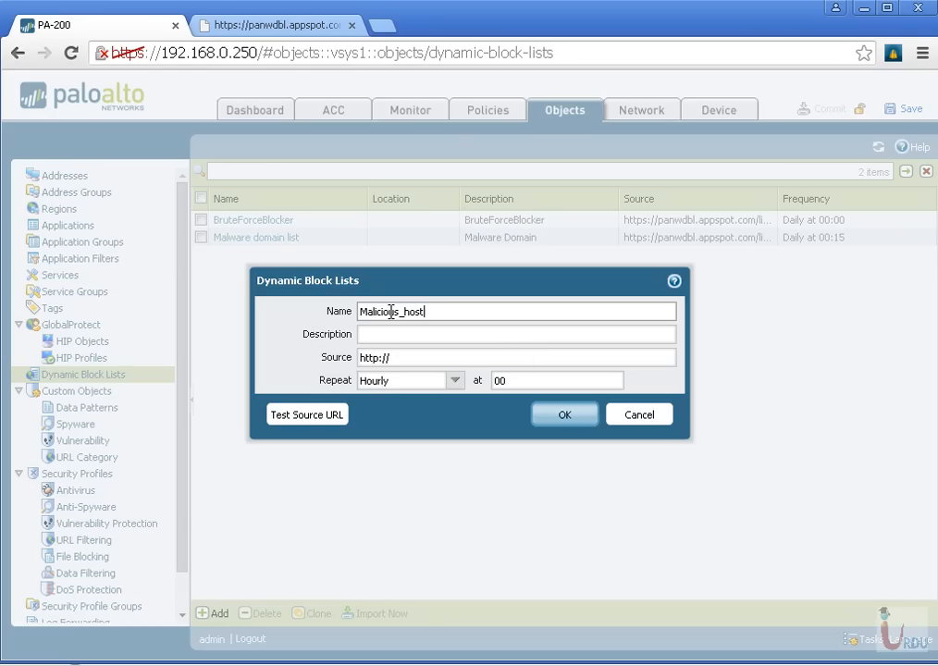
type("s")
key("Tab")
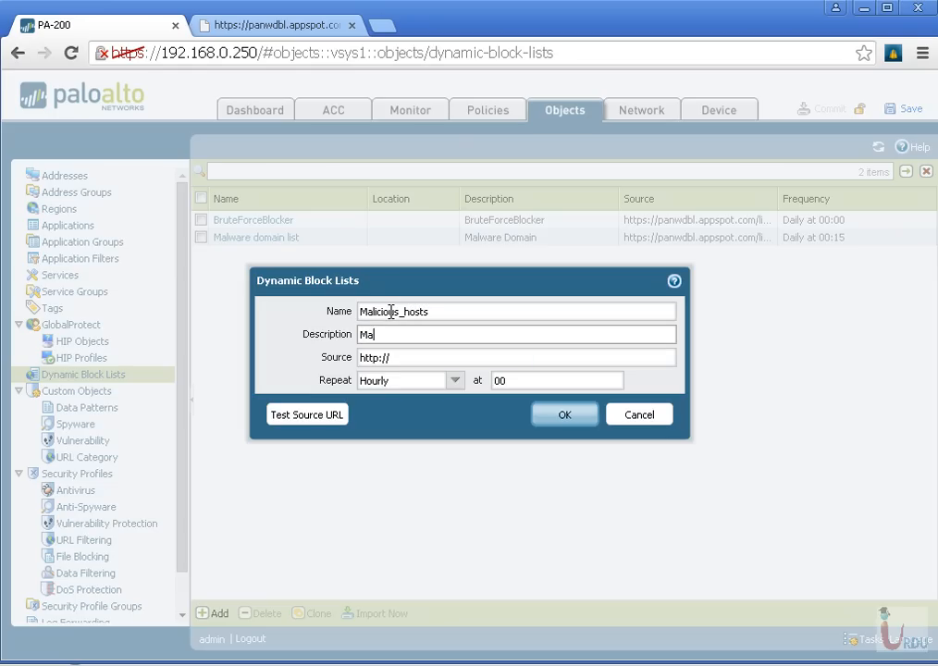
type("Malicious hosts")
key("Tab")
key("End")
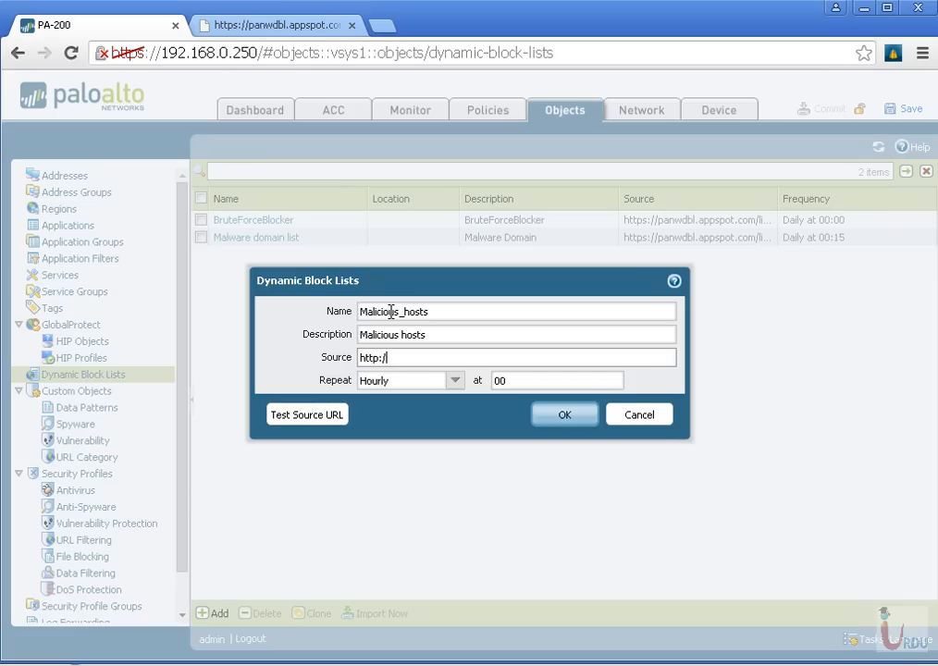
key("ctrl+v")
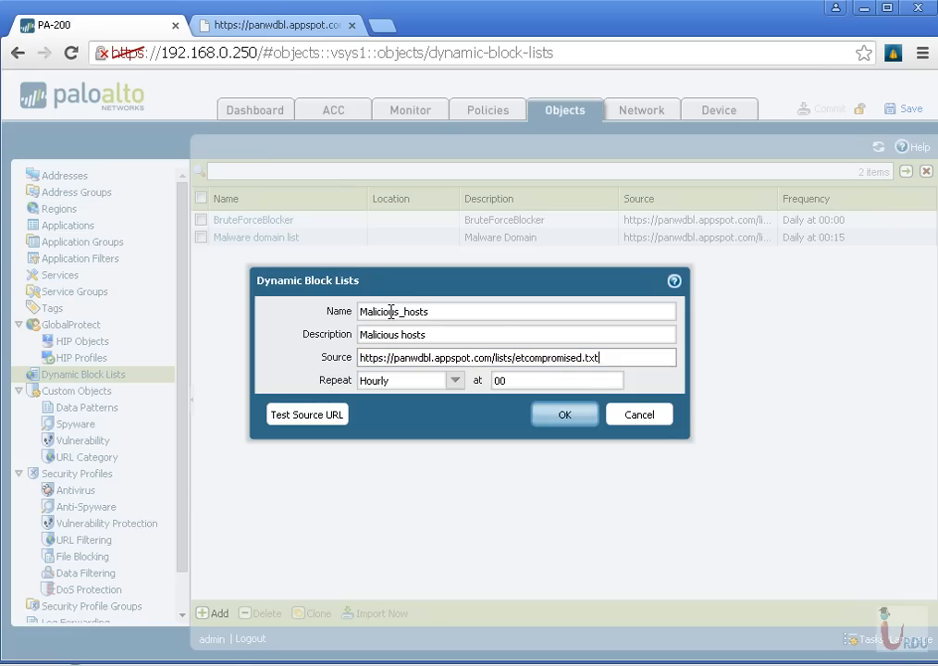
Set the block list to repeat Daily at 00:20
left_click_drag(549, 381, 498, 383)
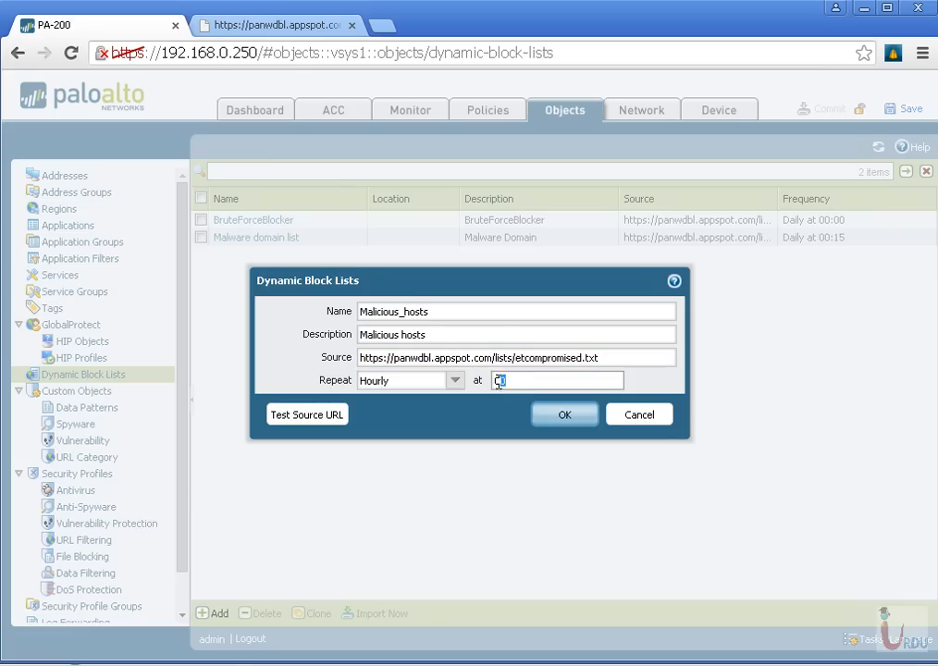
left_click(453, 388)
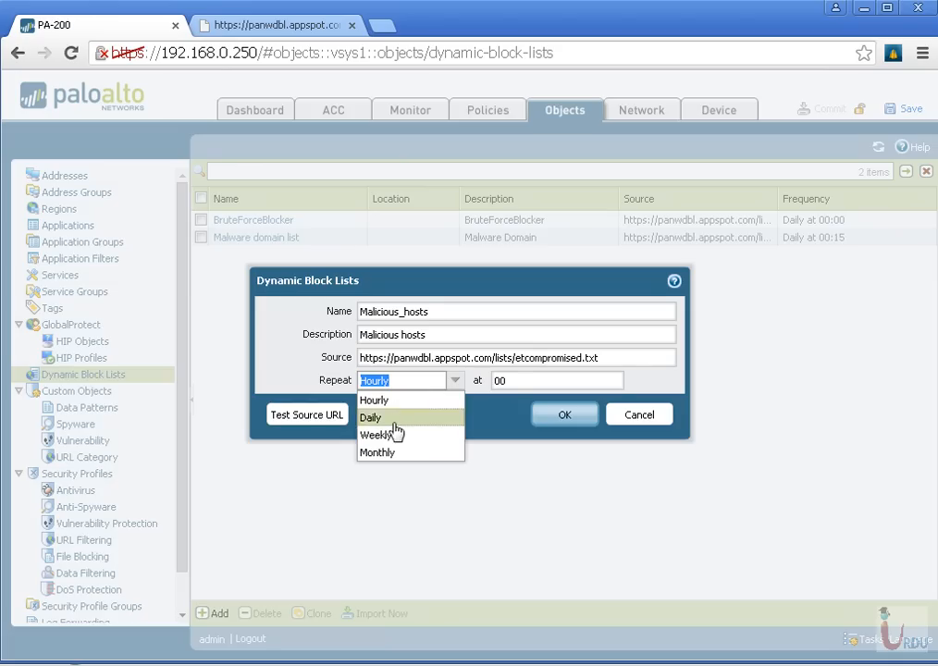
left_click(393, 419)
left_click(517, 381)
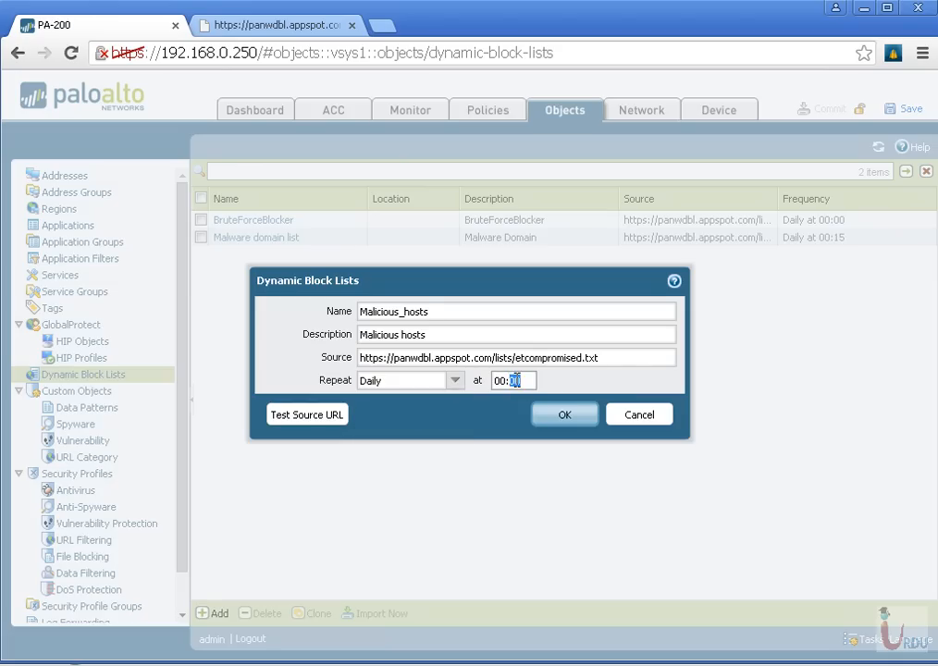
type("20")
Test the Malicious_hosts source URL and save the new dynamic block list
left_click(309, 416)
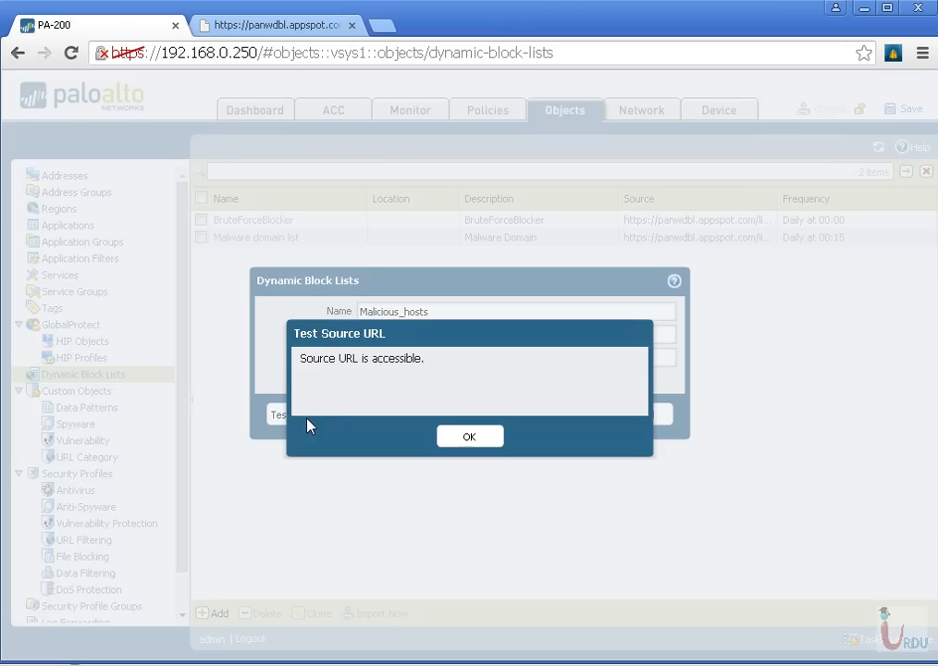
left_click(447, 442)
left_click(573, 421)
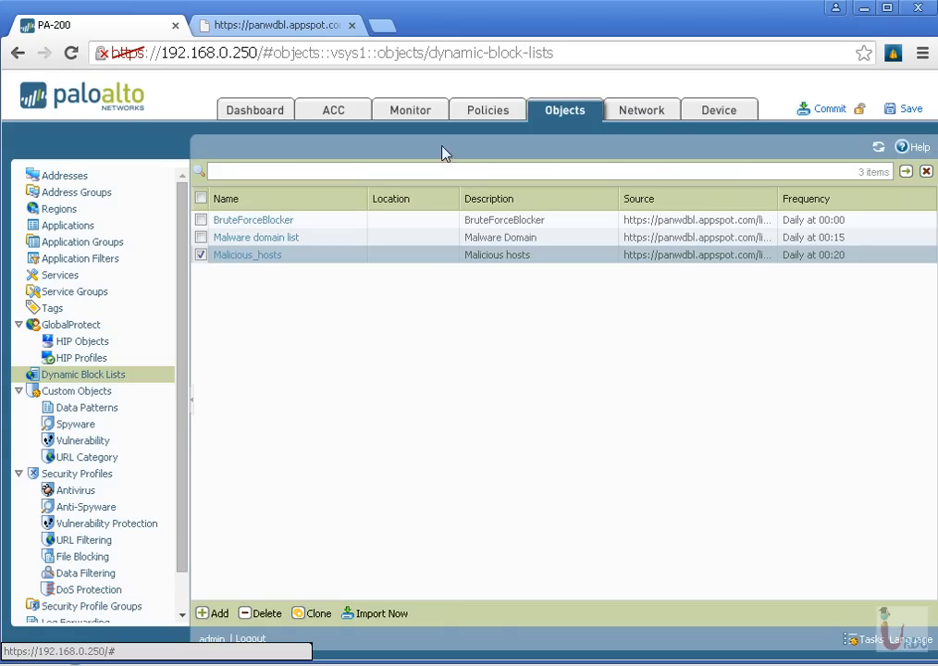
Add the Malicious_hosts block list as a source address in the Dynamic Block List security policy rule
left_click(478, 112)
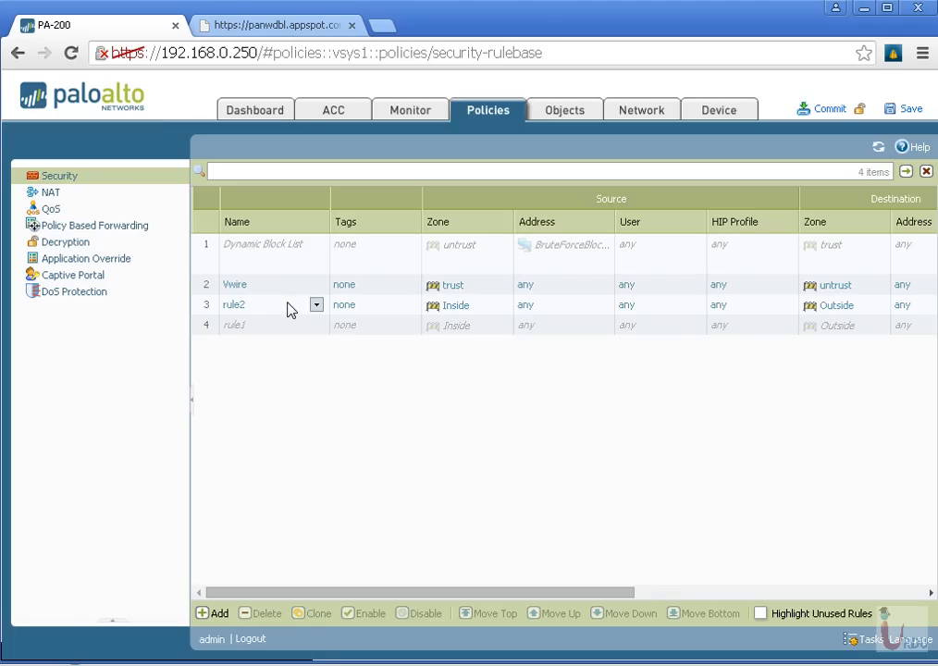
left_click(279, 248)
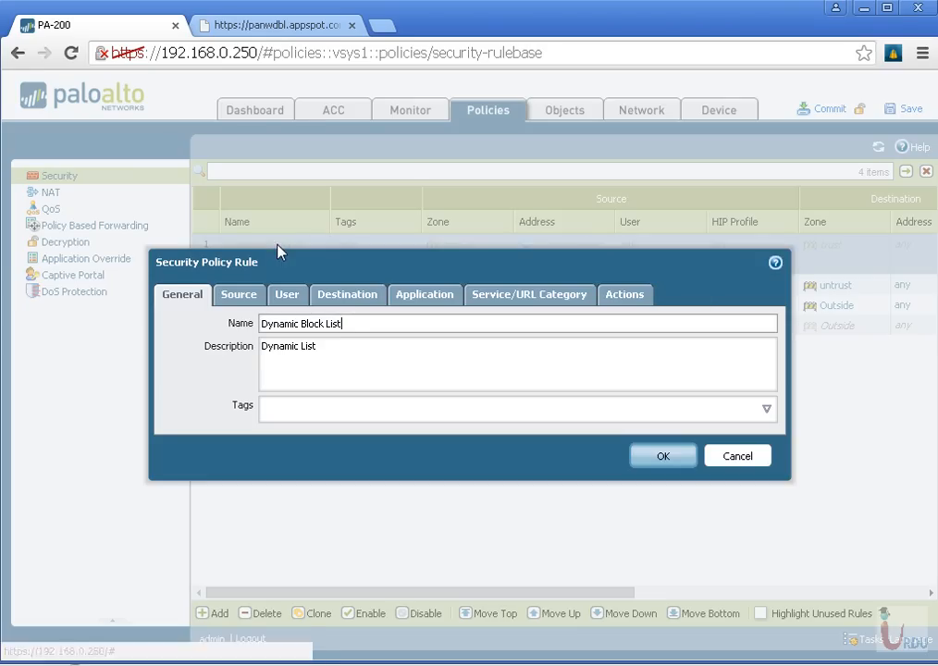
left_click_drag(344, 323, 239, 393)
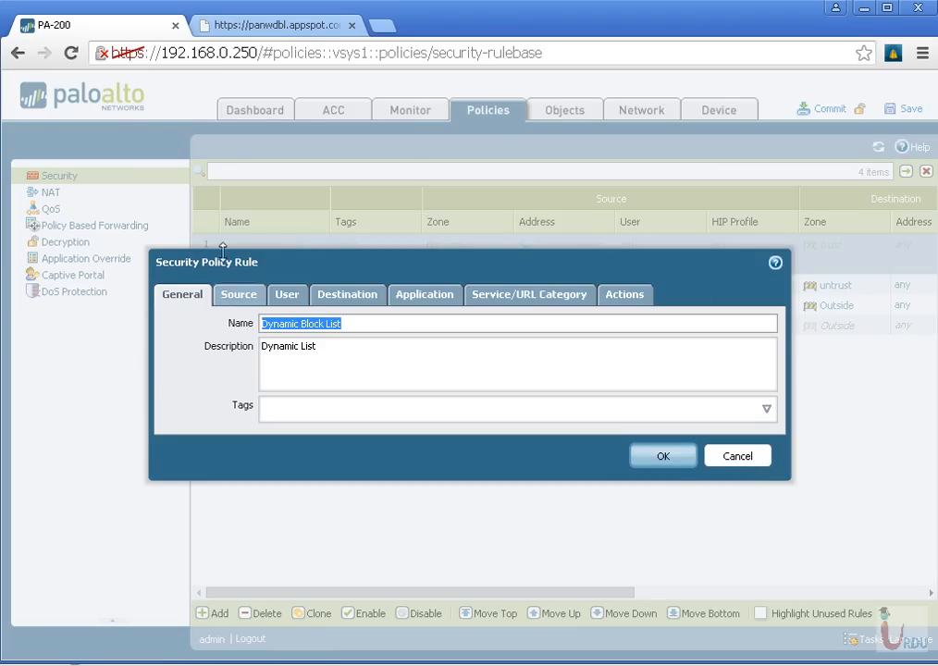
left_click(241, 296)
left_click(263, 377)
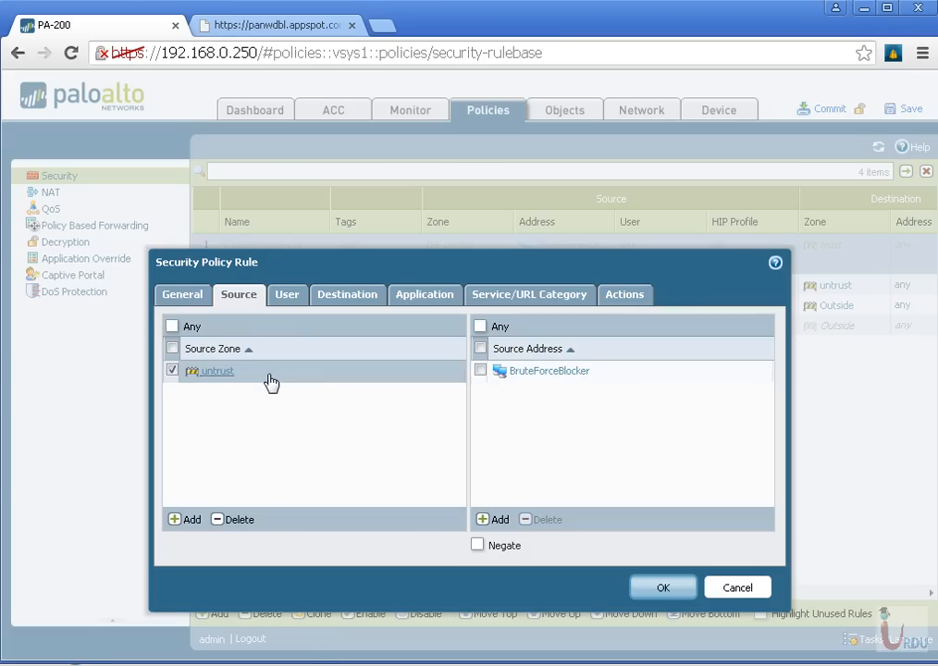
left_click_drag(270, 382, 151, 364)
left_click(618, 503)
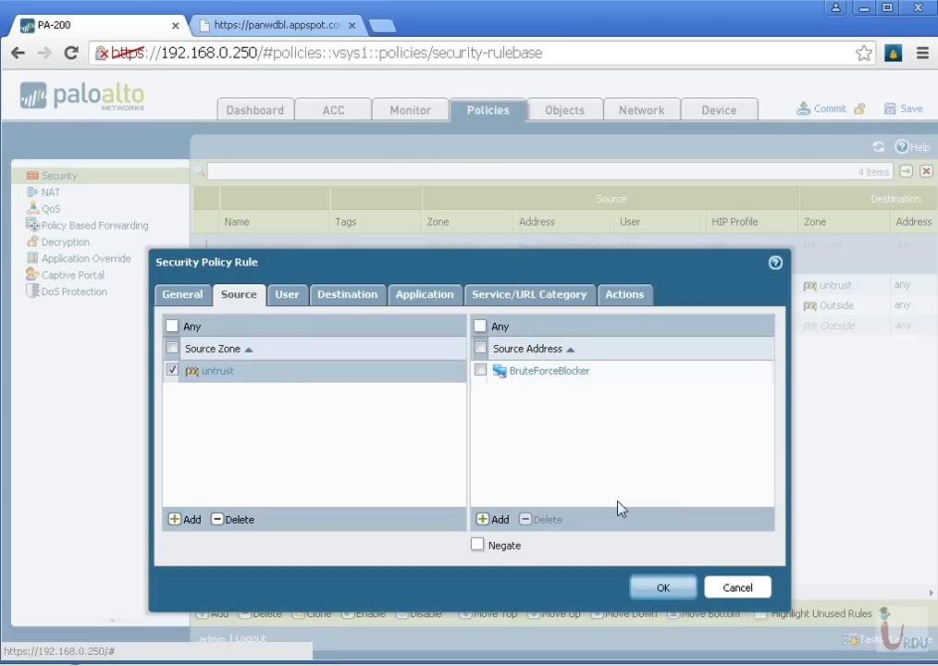
left_click(501, 520)
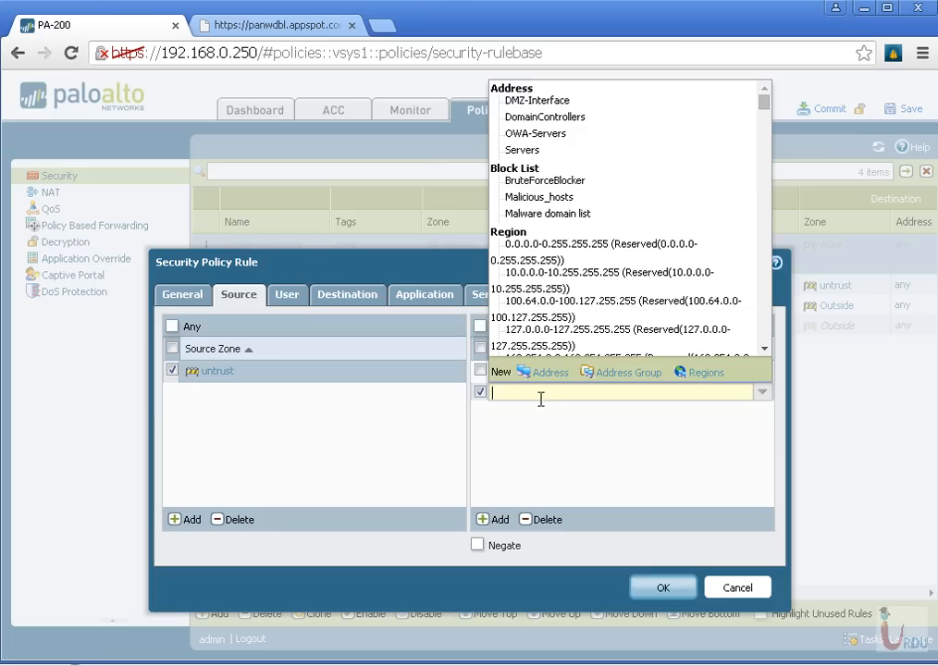
left_click(537, 198)
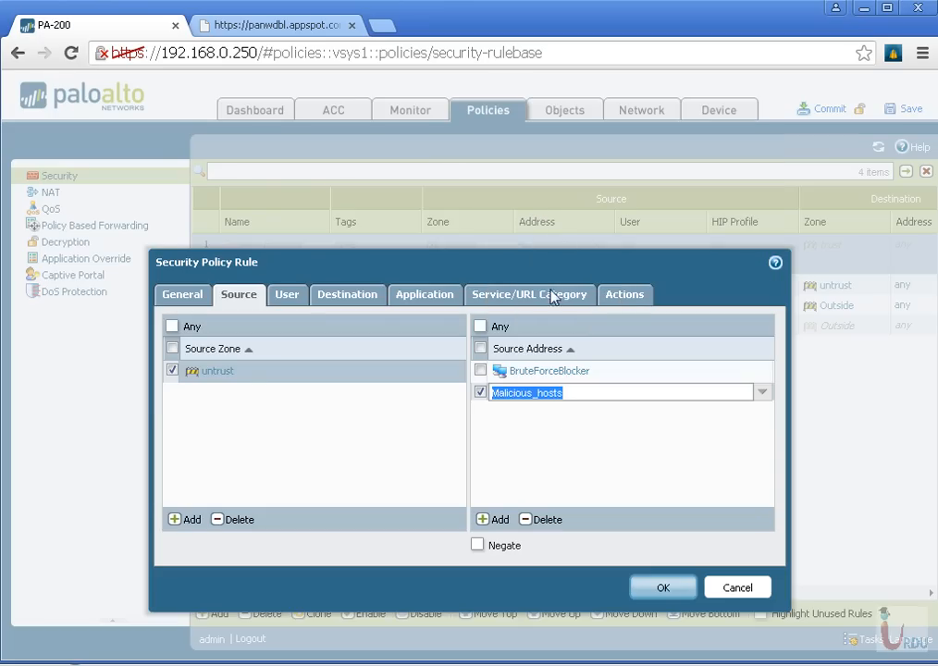
left_click(587, 461)
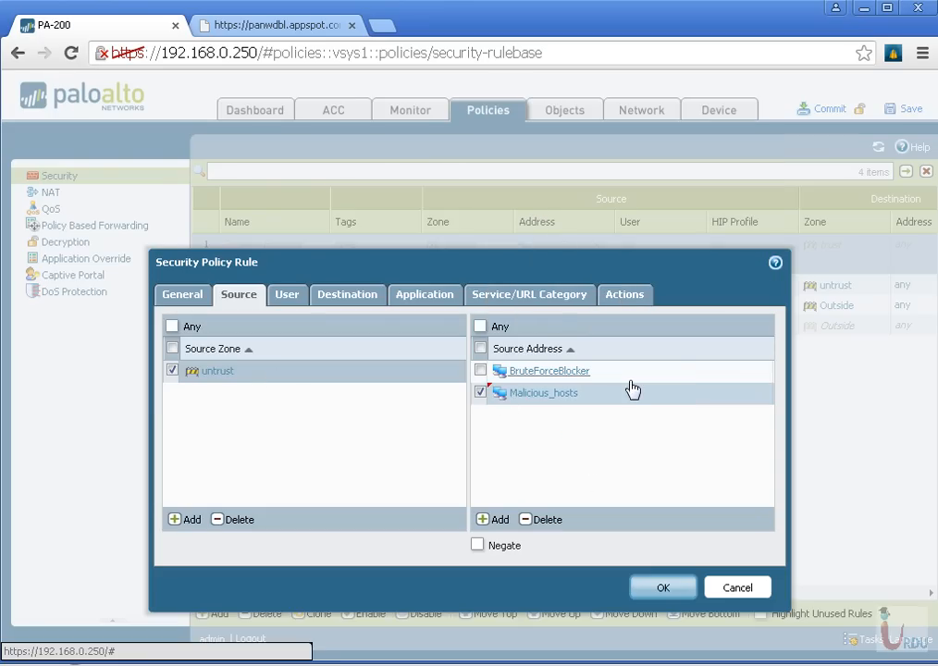
Review the rule's destination, action and session logging settings, and save the Dynamic Block List rule
left_click(331, 297)
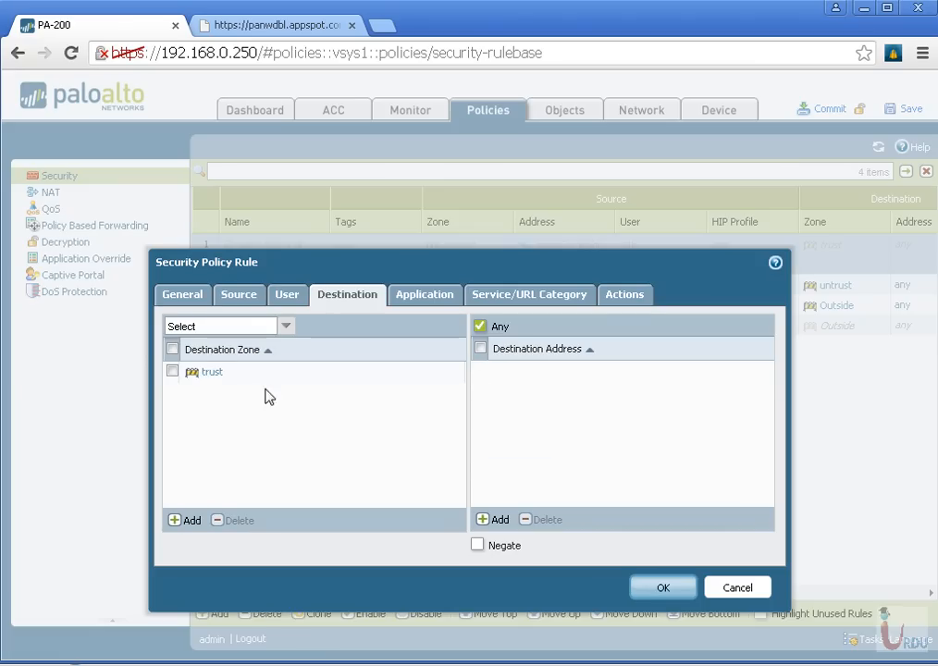
left_click(614, 297)
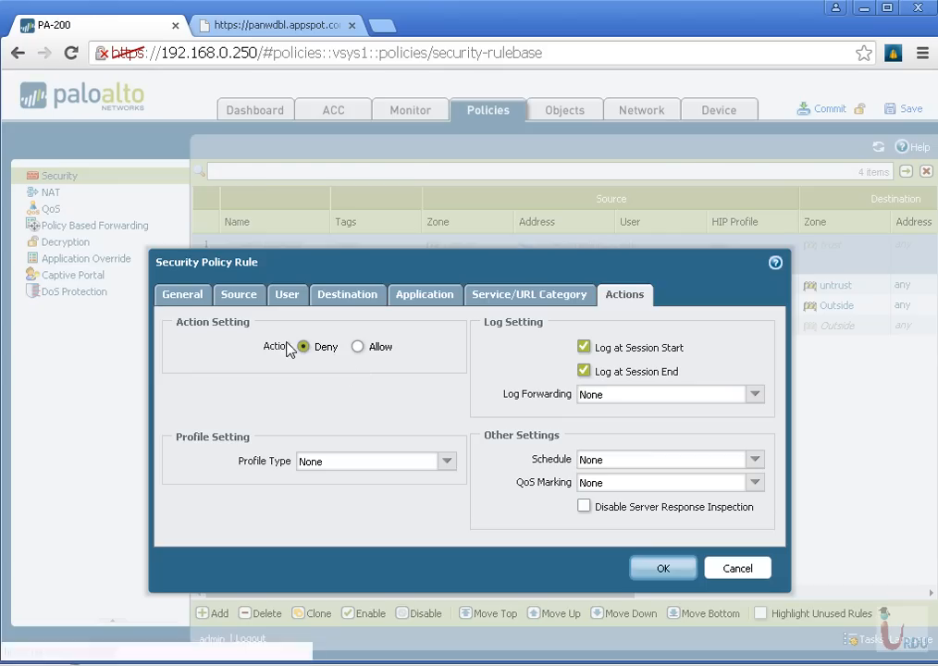
left_click(584, 372)
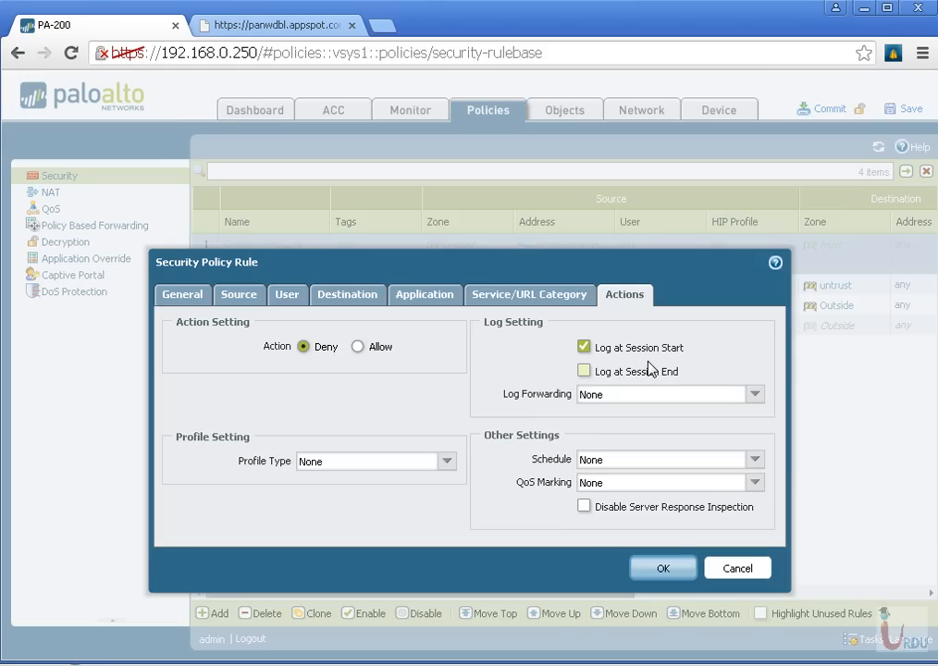
left_click(664, 569)
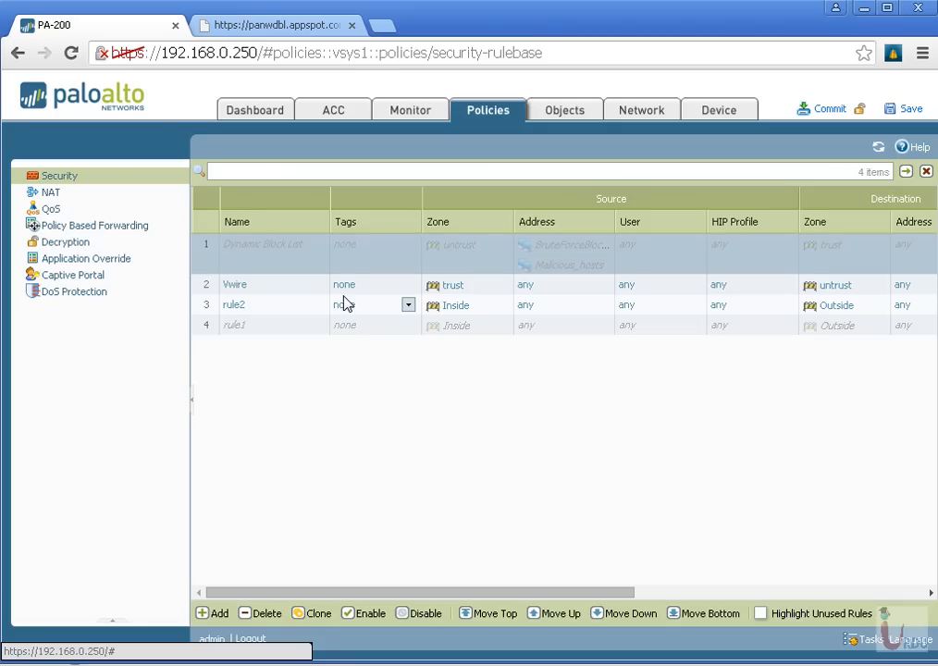
Switch to the panwdbl.appspot.com page, open the Spamhaus DROP list and copy its URL
left_click(265, 30)
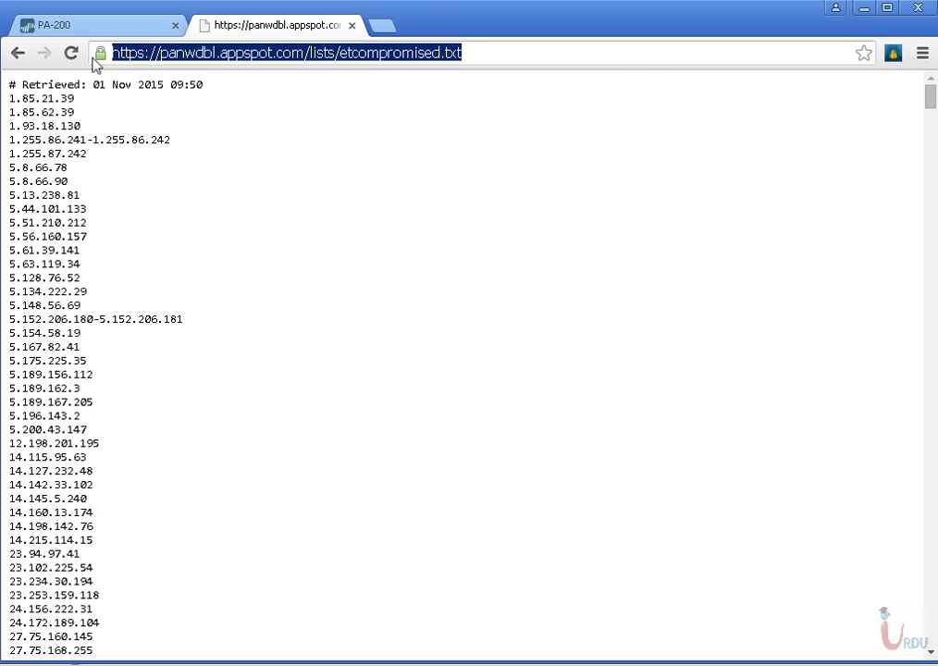
left_click(18, 52)
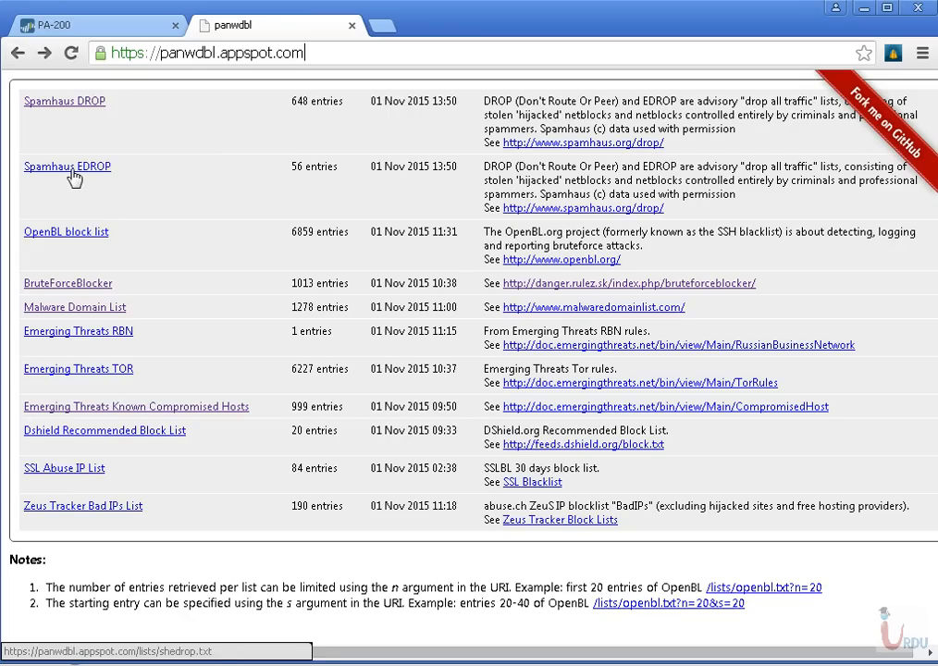
left_click(62, 109)
left_click(148, 54)
right_click(149, 55)
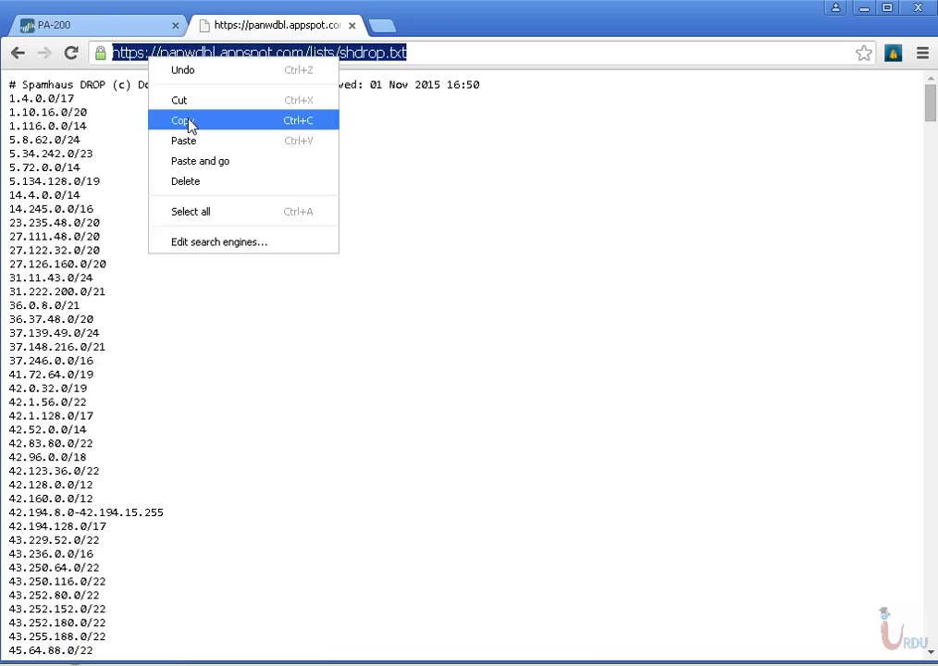
left_click(190, 123)
Return to the PA-200 and add a dynamic block list named Spam_list with the description "Spamhaus"
left_click(92, 21)
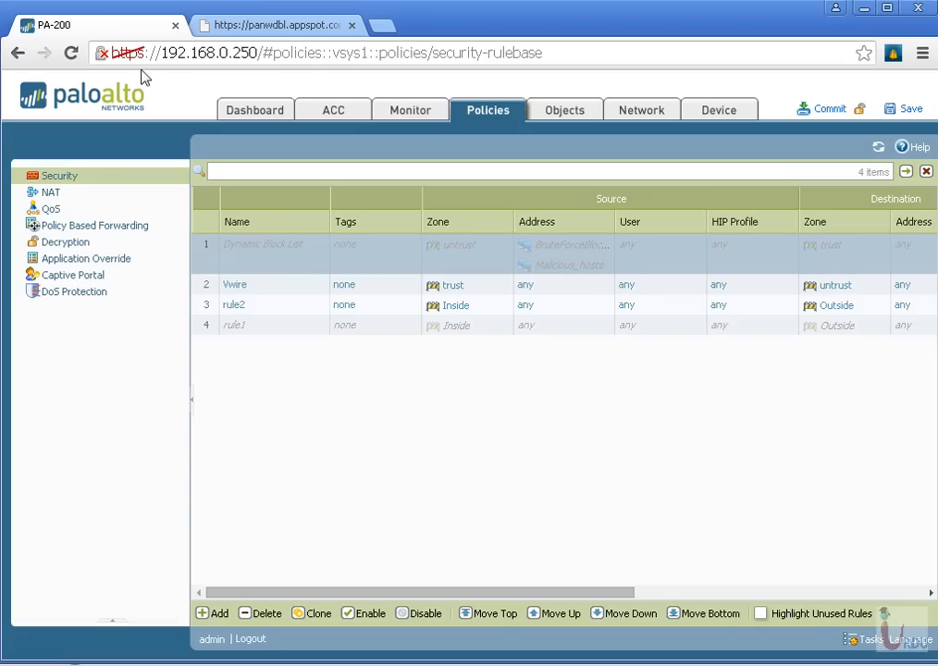
left_click(566, 110)
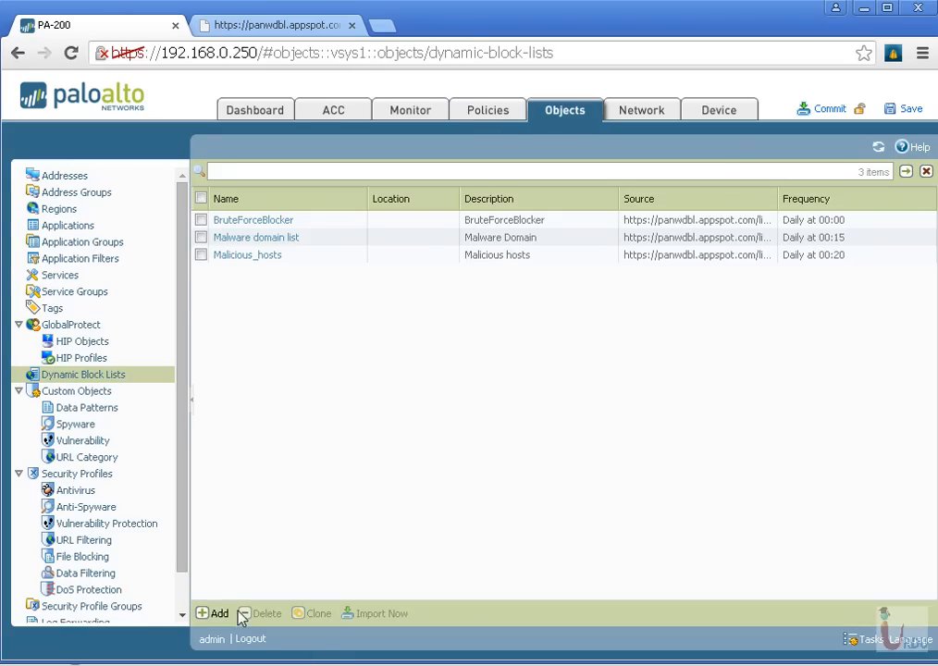
left_click(220, 614)
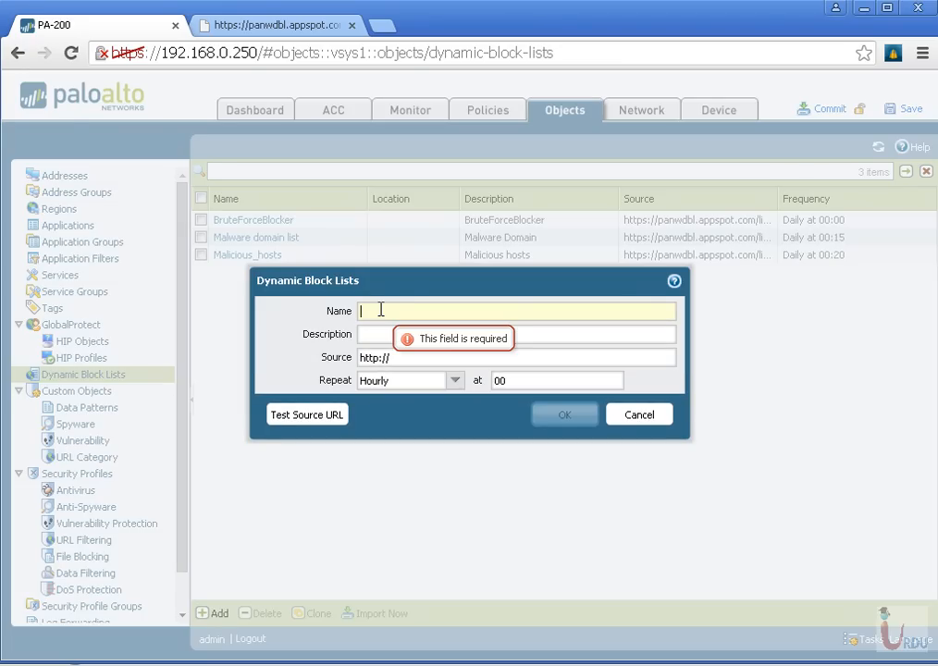
type("Spam_list")
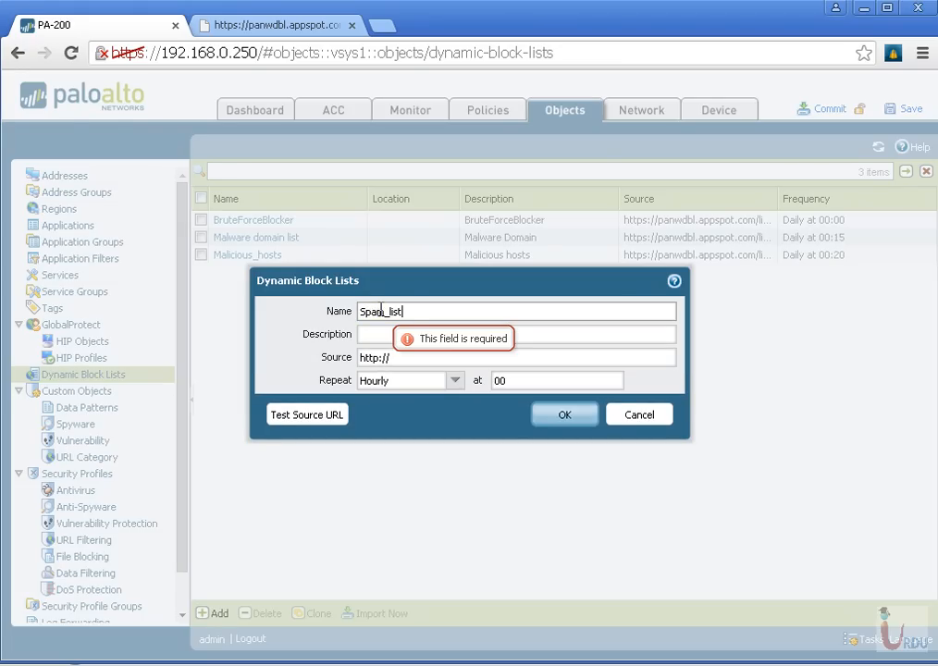
key("Tab")
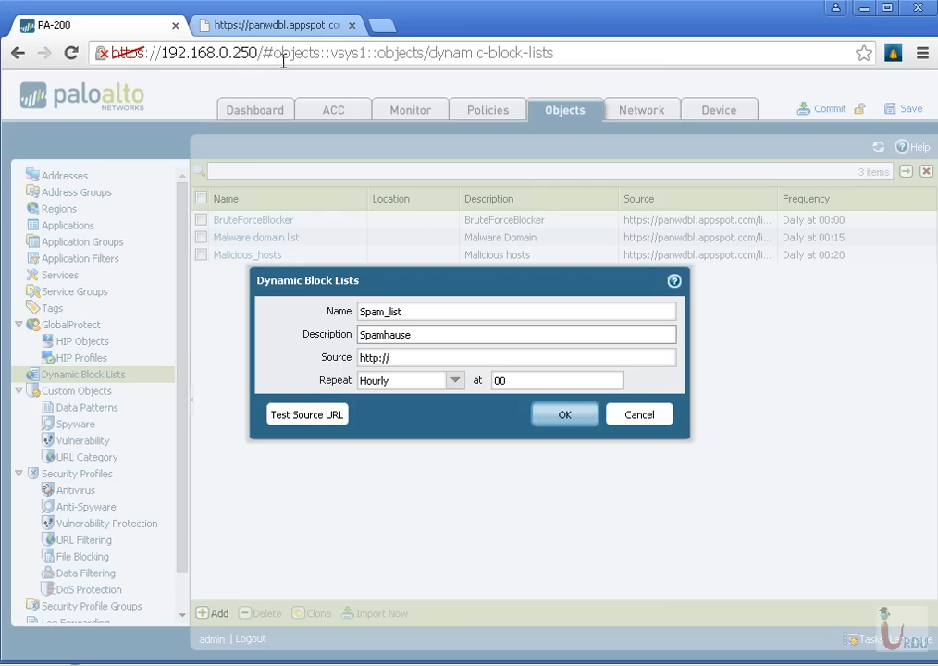
left_click(278, 24)
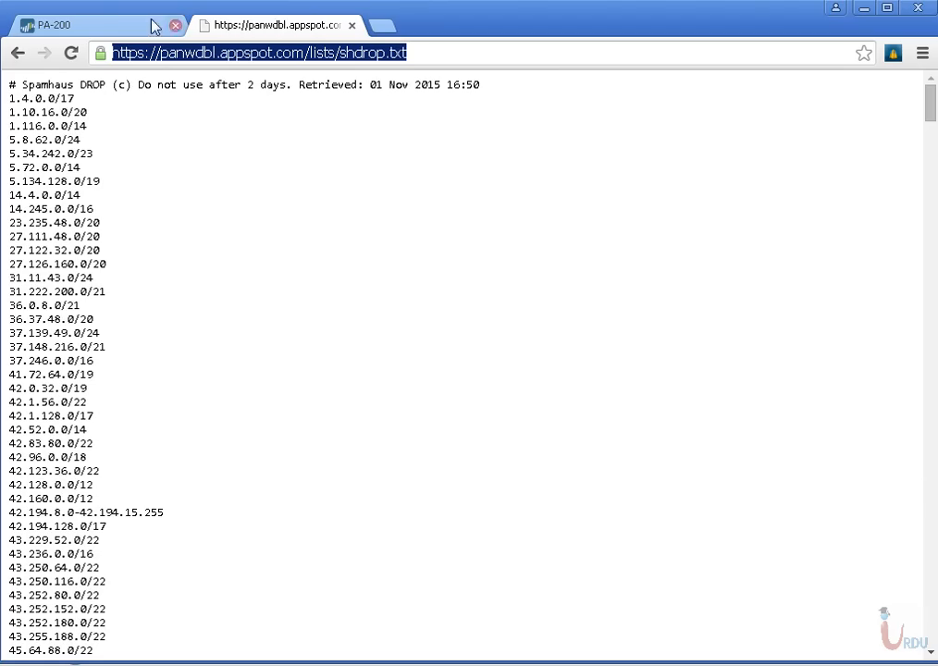
left_click(65, 25)
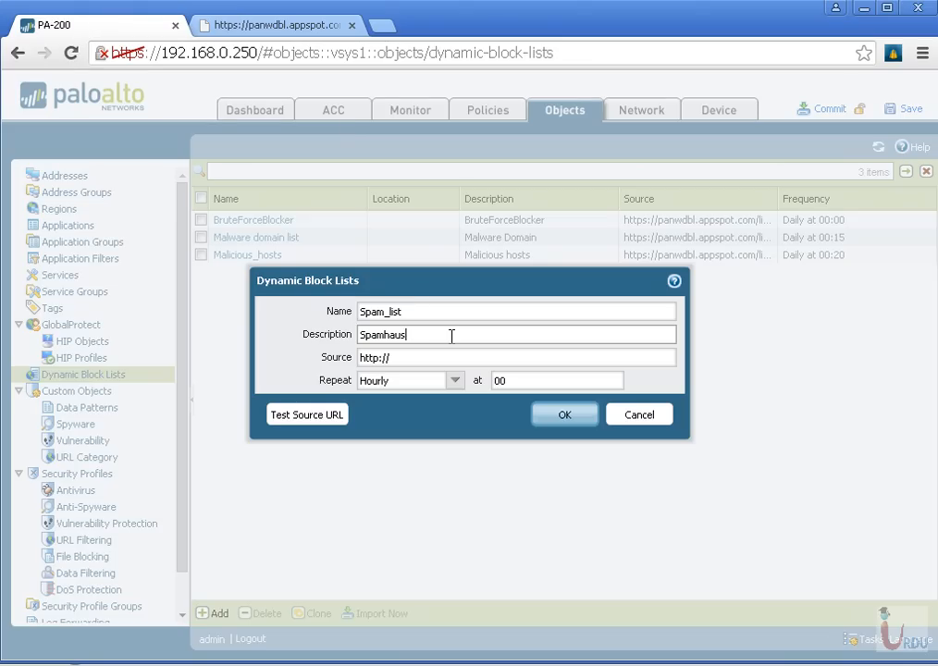
key("Tab")
key("ctrl+v")
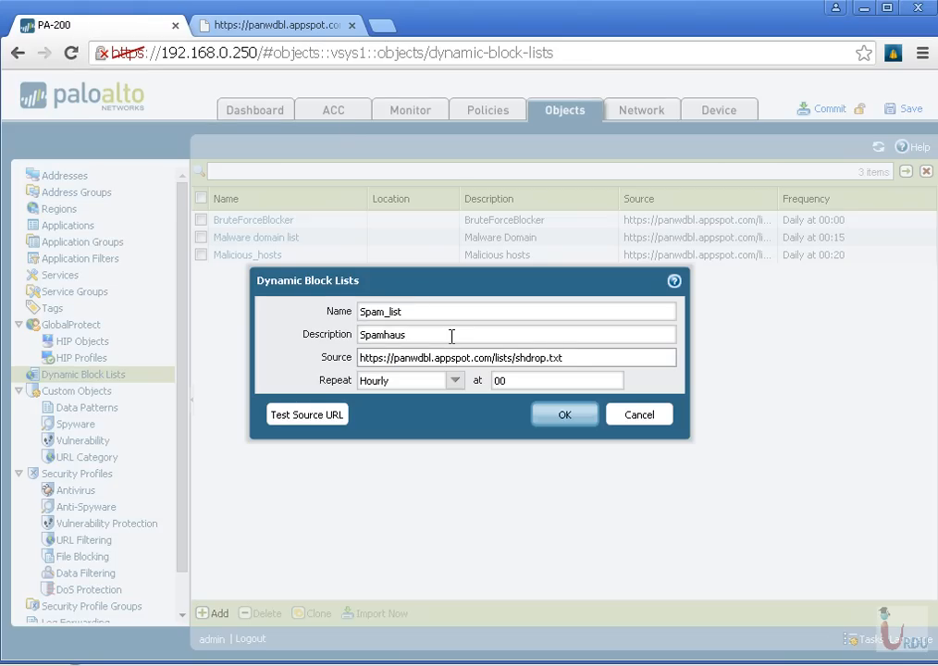
left_click(456, 381)
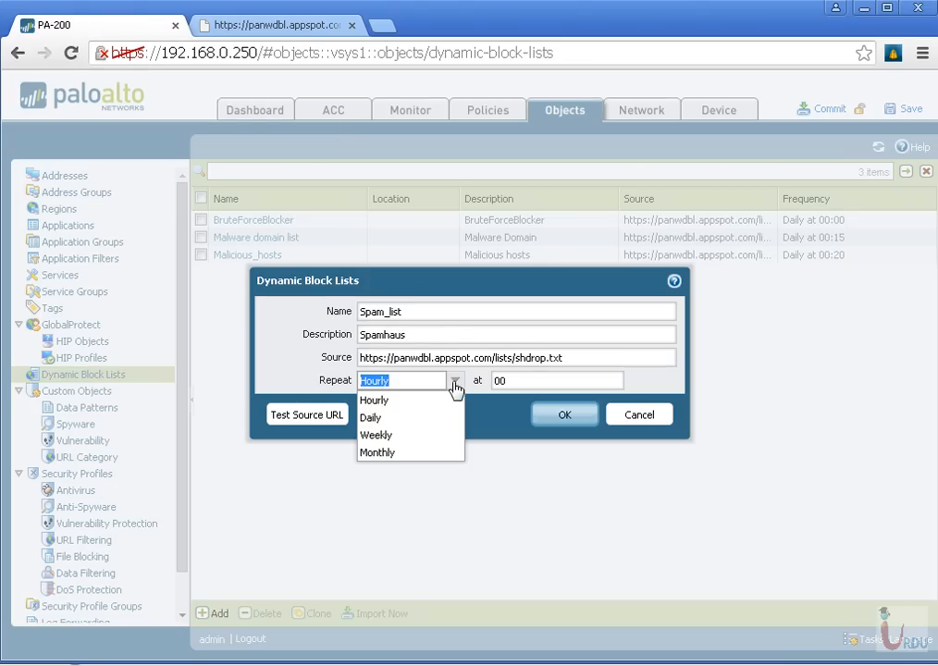
left_click(381, 425)
left_click(520, 383)
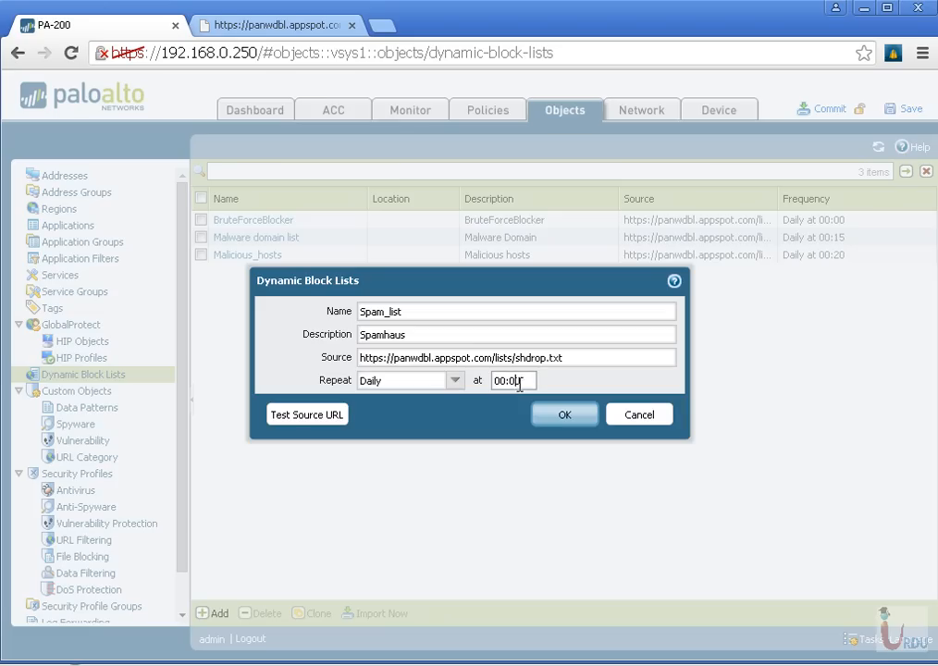
type("3")
left_click(564, 415)
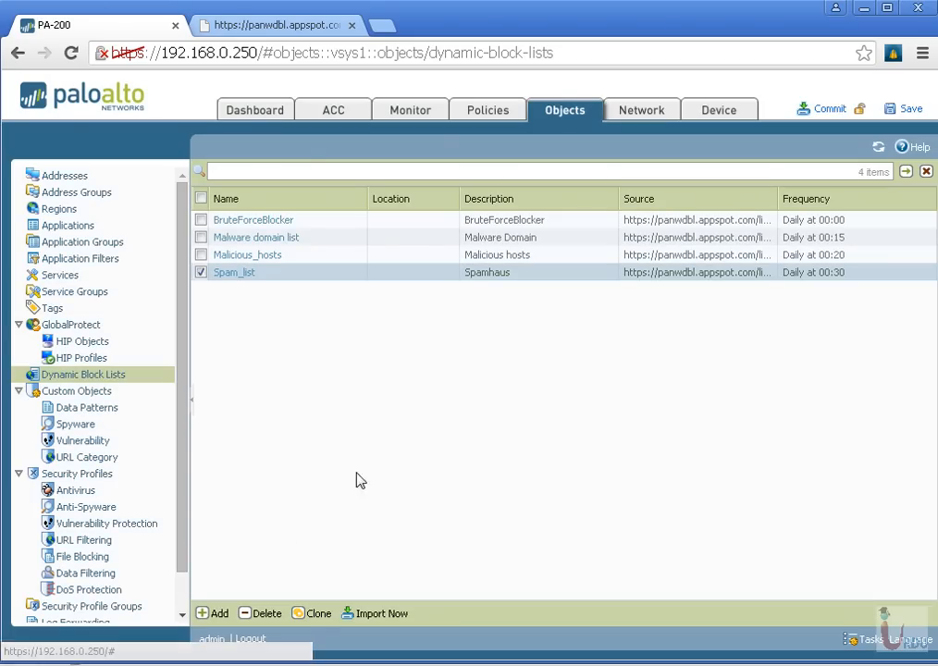
Start a new security policy rule named SPAM_filtering
left_click(496, 109)
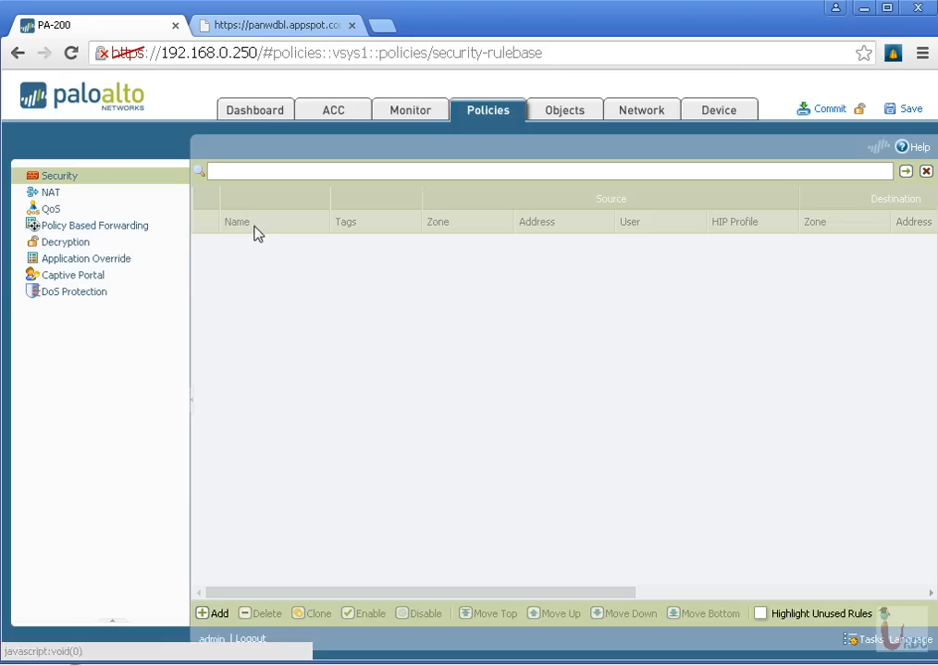
left_click(268, 261)
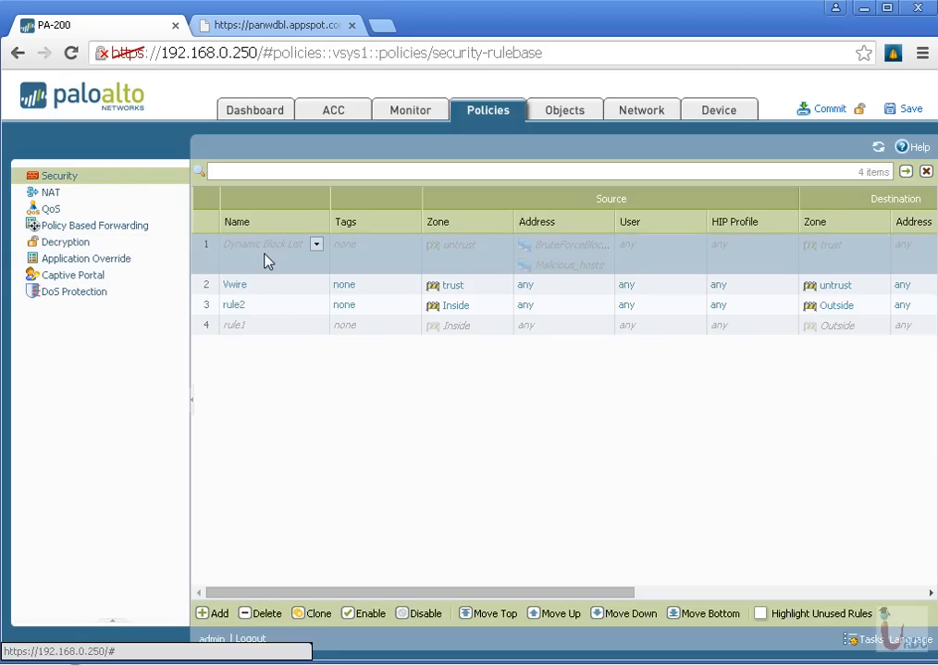
left_click(220, 614)
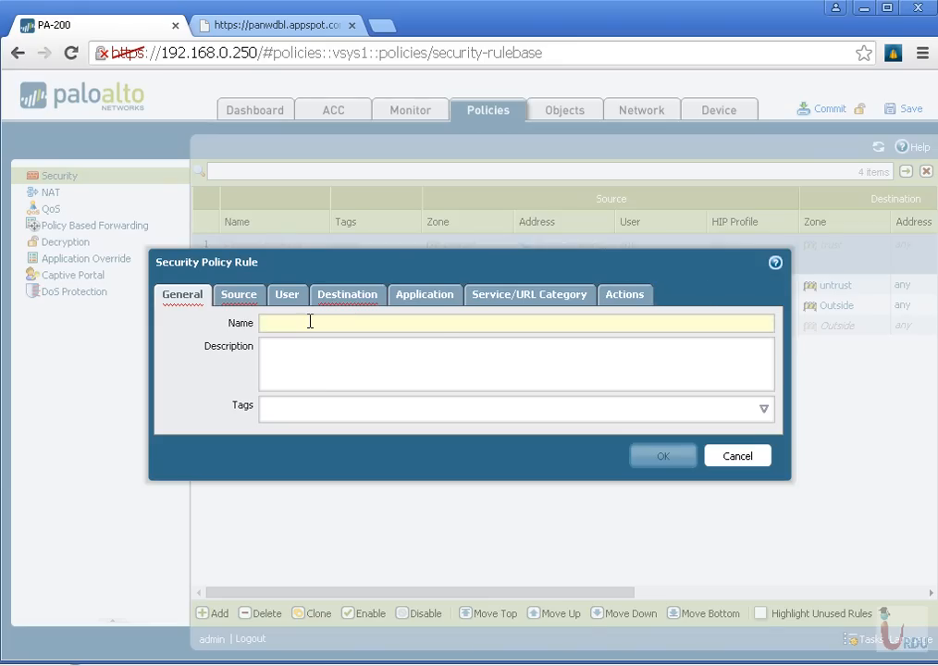
type("SPAM")
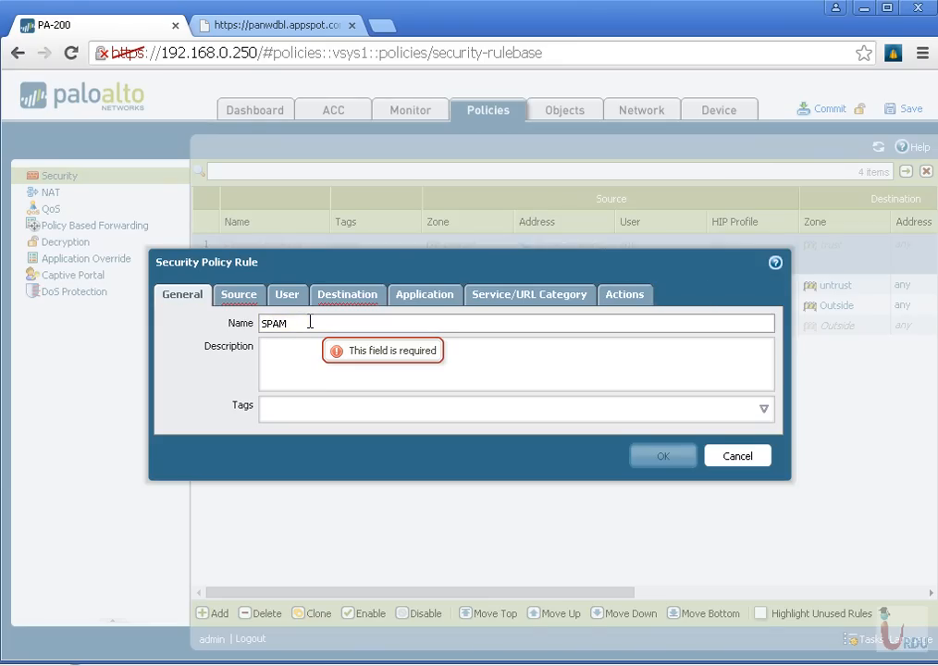
type("_filtering")
Add Outside as the source zone of the SPAM_filtering rule
left_click(248, 298)
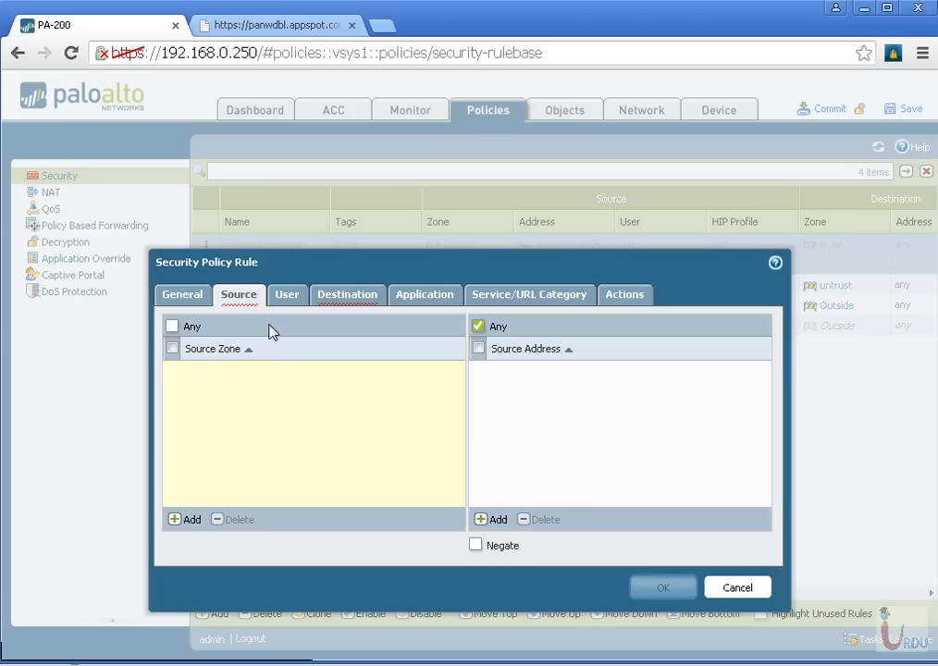
left_click(196, 523)
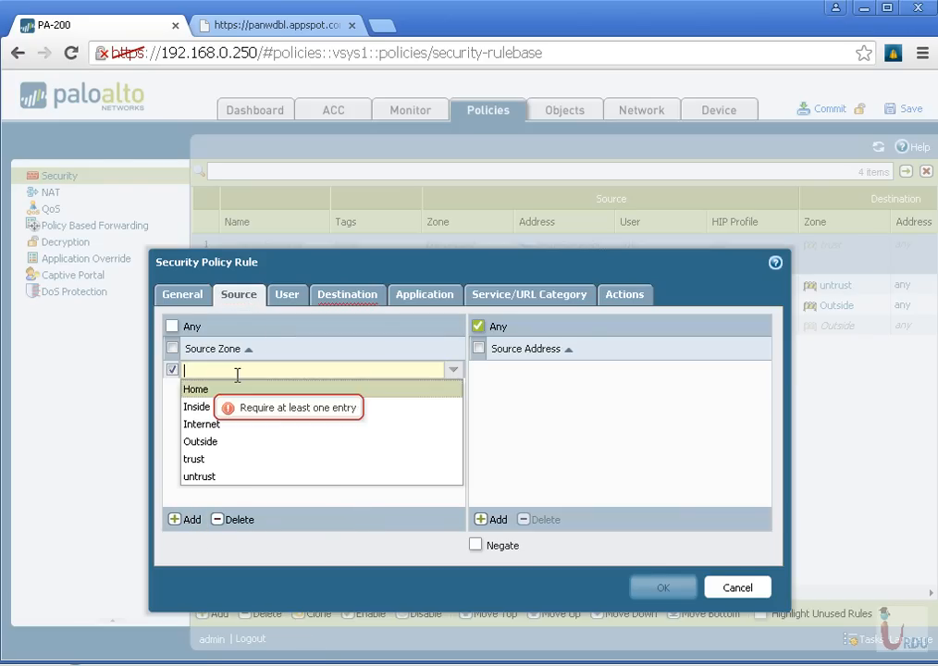
left_click(209, 442)
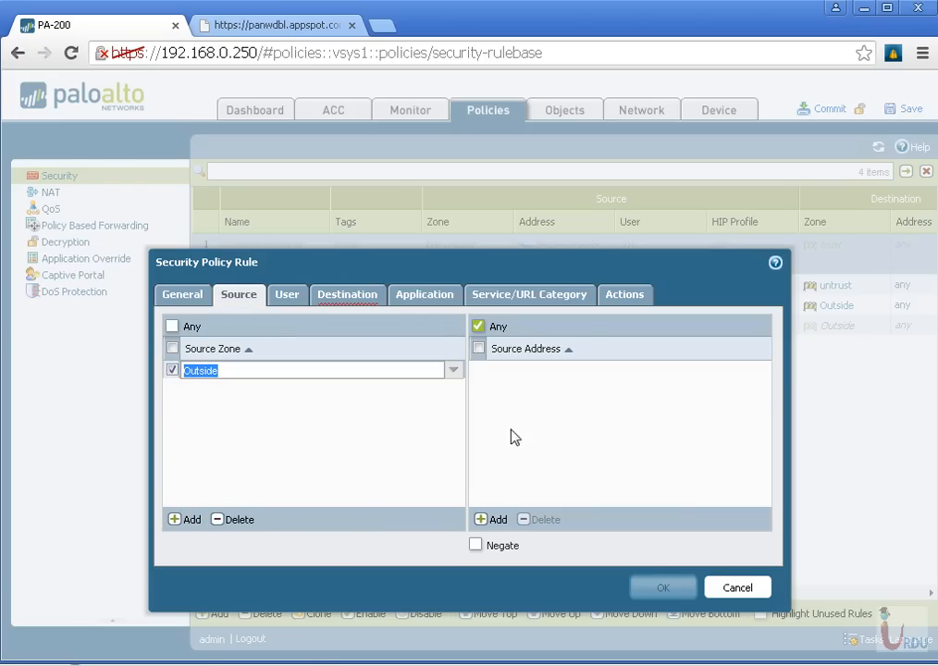
left_click(515, 436)
Add trust as the destination zone of the SPAM_filtering rule
left_click(331, 294)
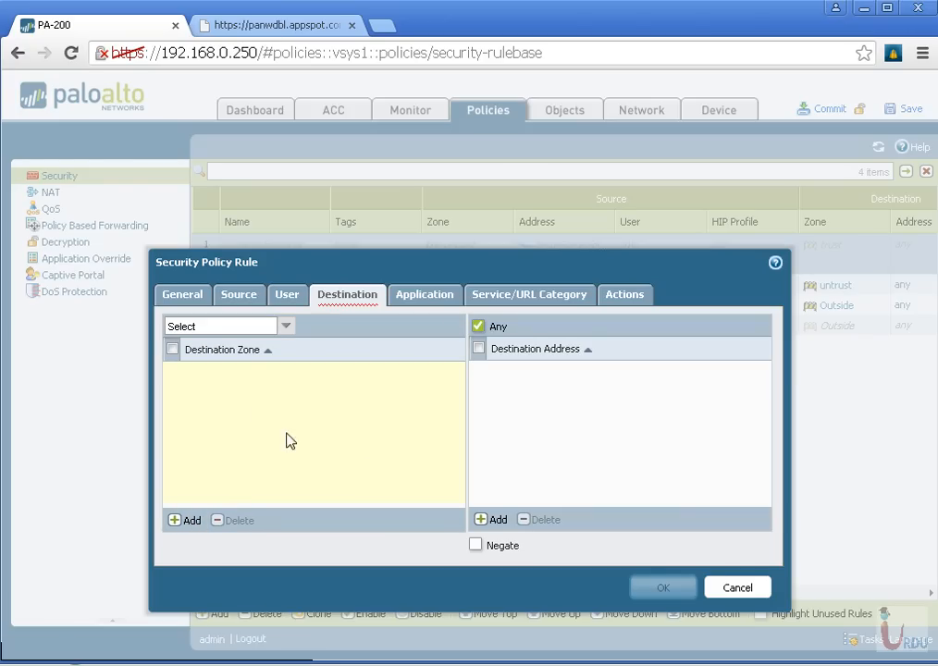
left_click(185, 523)
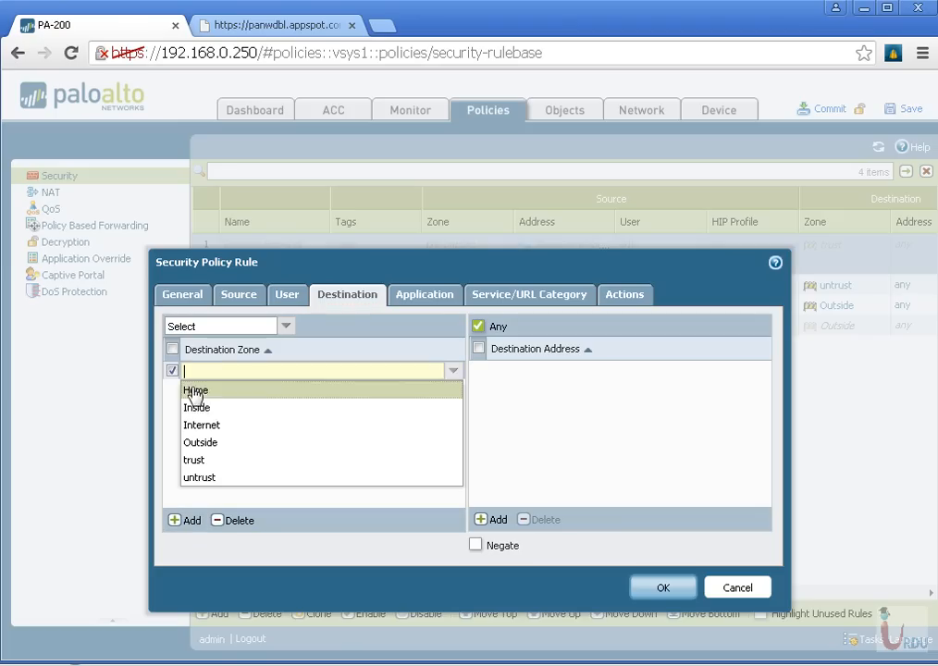
left_click(217, 461)
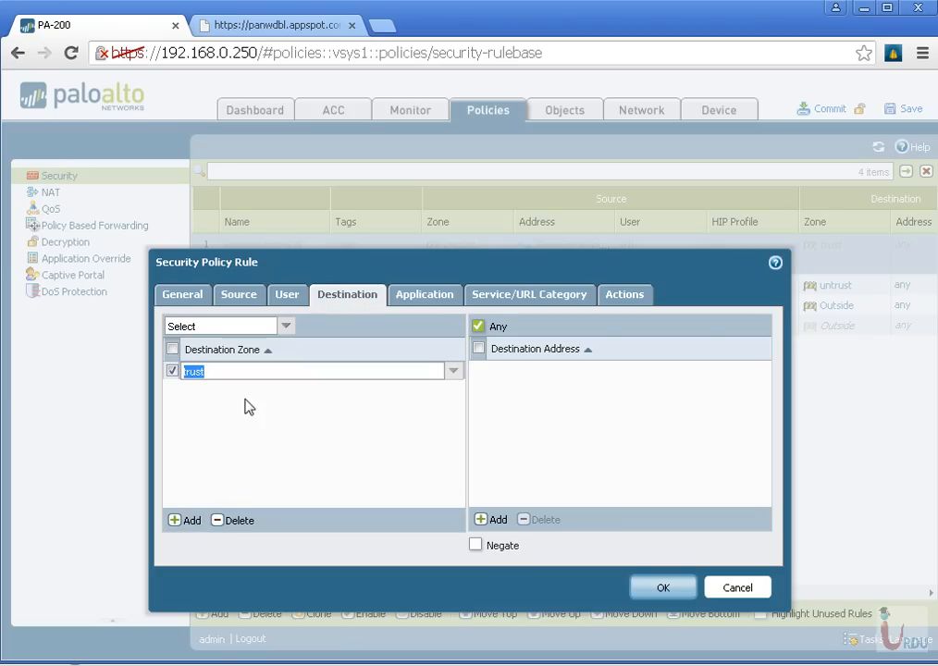
Change the source zone of the SPAM_filtering rule to untrust
left_click(245, 295)
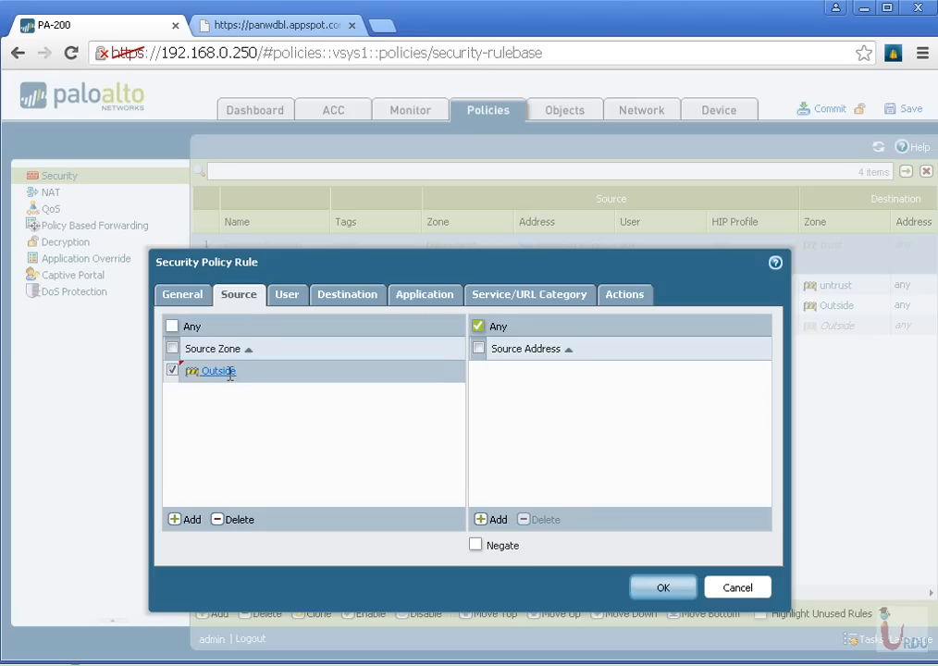
left_click(218, 372)
left_click(205, 475)
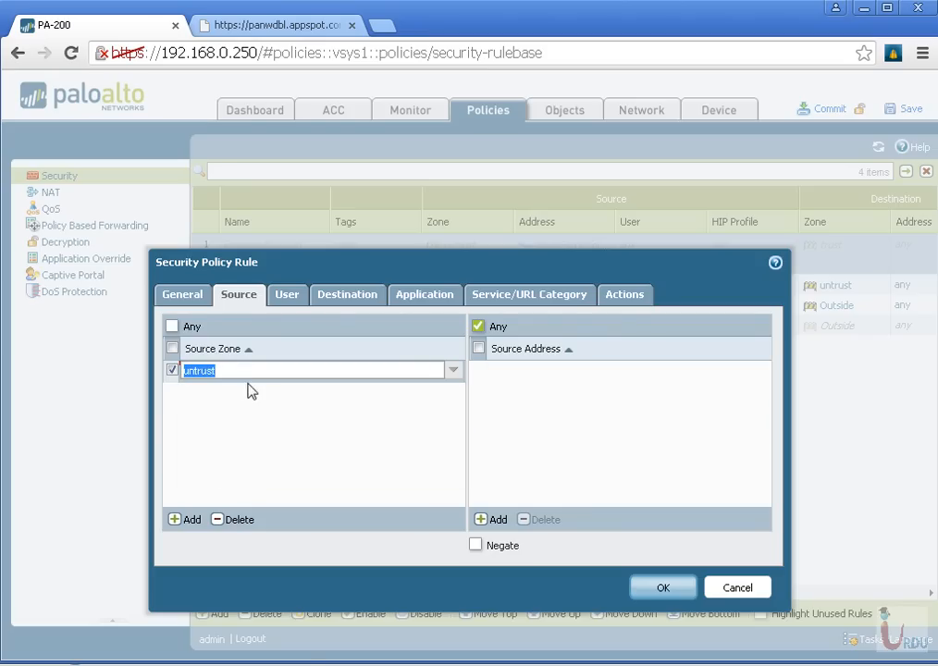
left_click(331, 300)
Add smtp as the application matched by the SPAM_filtering rule
left_click(443, 298)
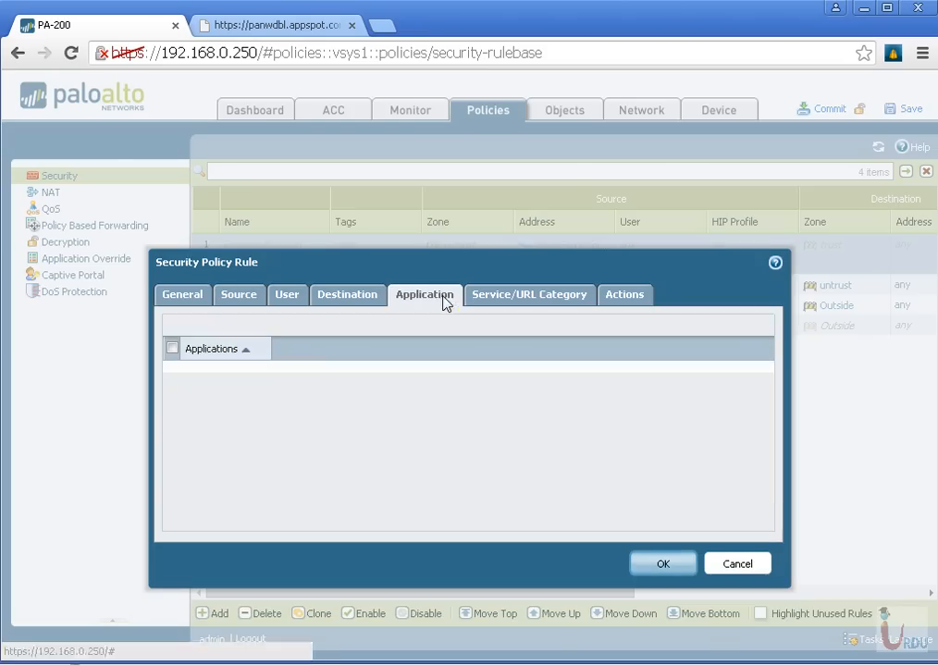
left_click(189, 520)
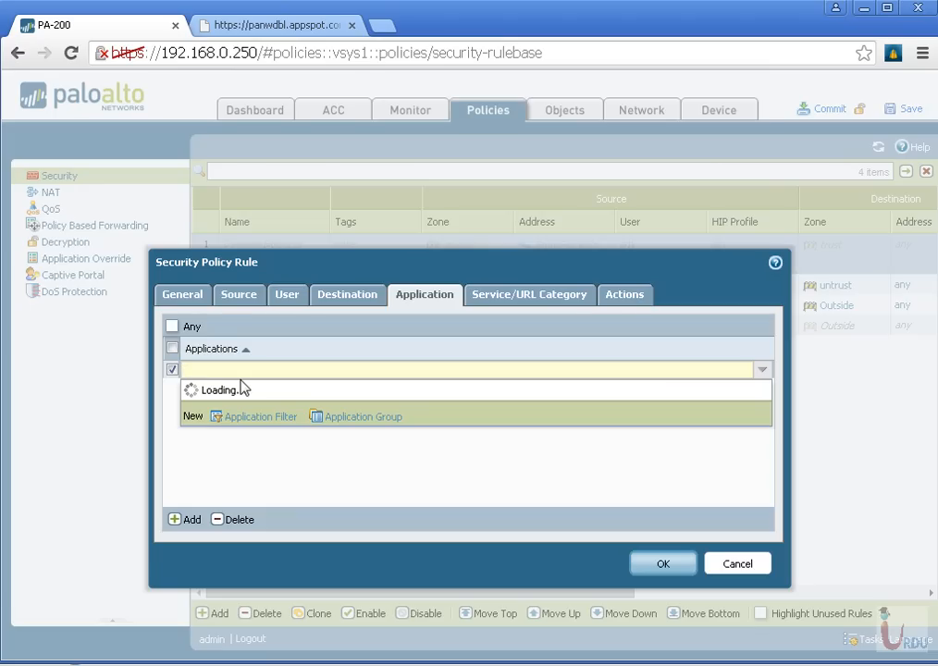
type("SMTP")
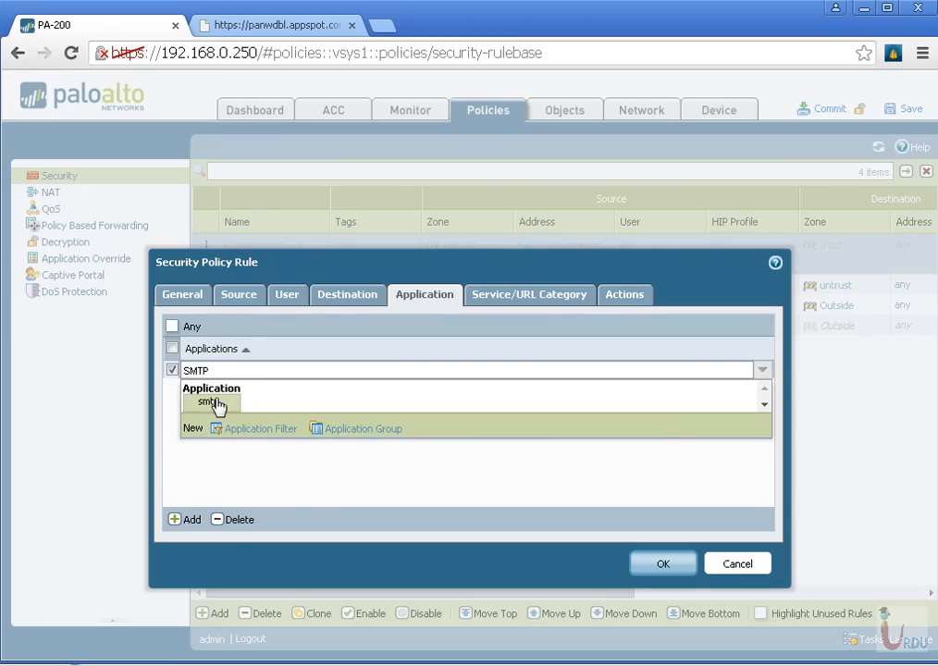
left_click(215, 404)
Set the rule's action to Deny, change its session logging to log at session start, and save the rule
left_click(608, 300)
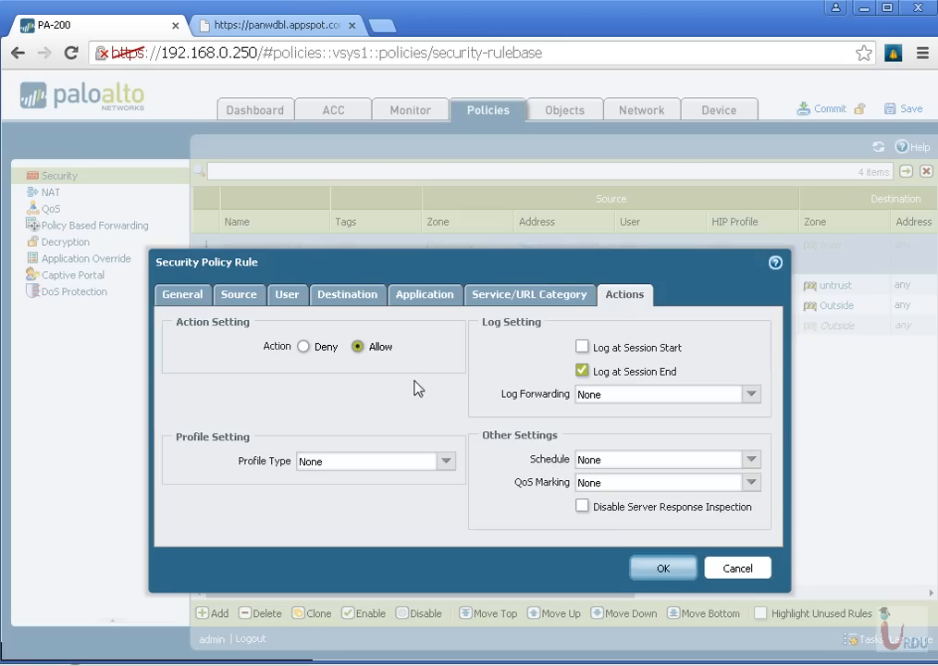
left_click(304, 347)
left_click(582, 371)
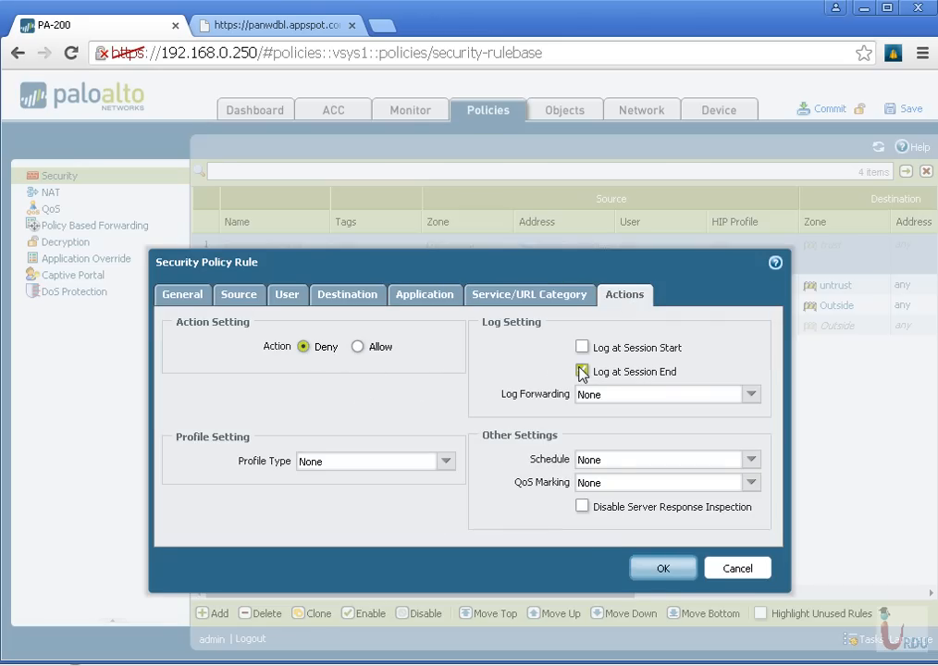
left_click(582, 347)
left_click(659, 568)
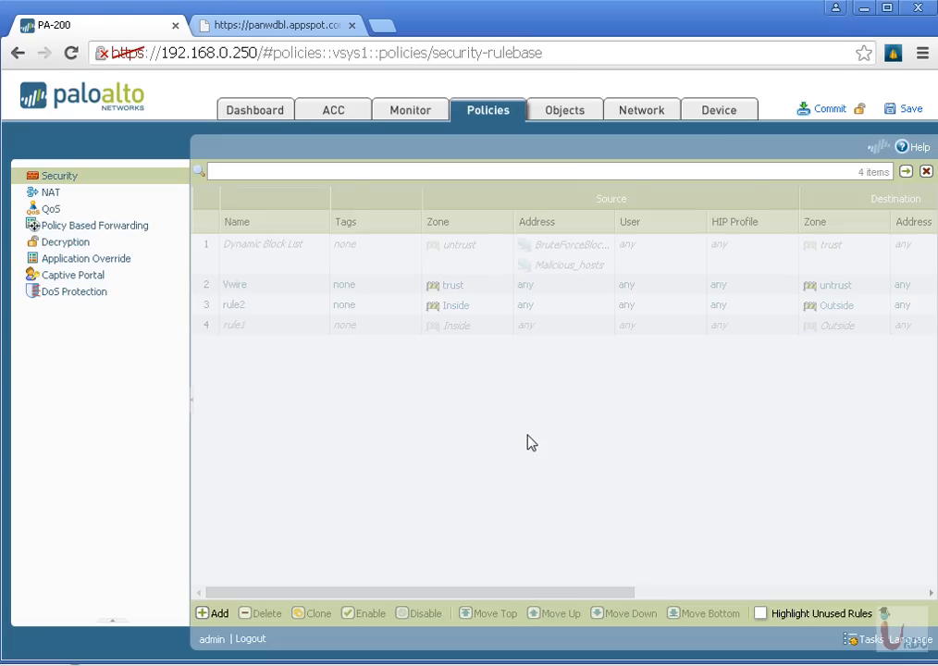
Reopen the SPAM_filtering rule for editing after reviewing its entry in the security rulebase
mouse_move(285, 289)
left_mouse_down()
mouse_move(295, 293)
mouse_move(310, 260)
mouse_move(297, 324)
mouse_move(297, 279)
mouse_move(300, 292)
left_mouse_up()
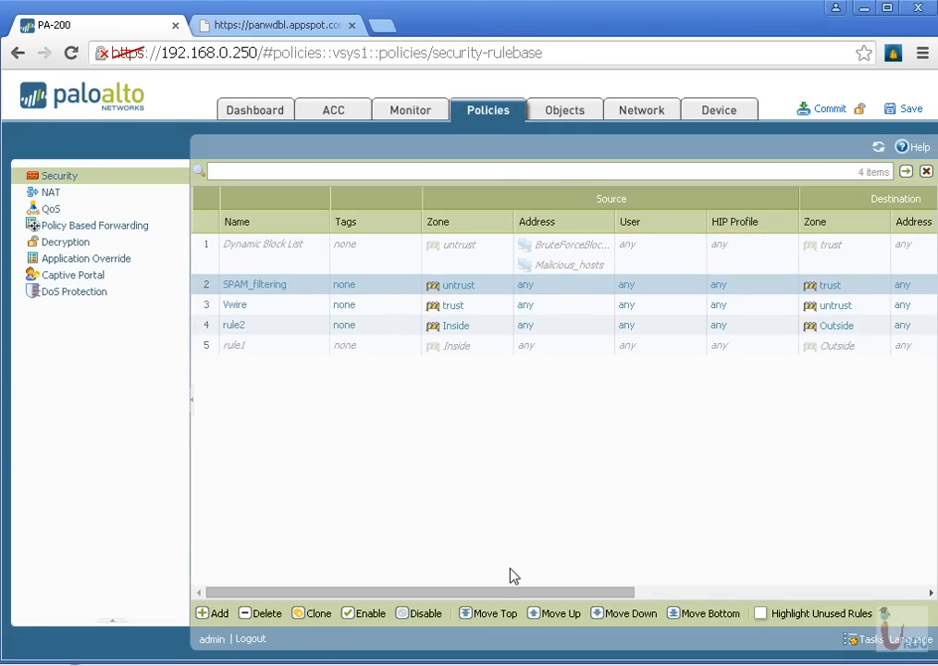
left_click_drag(491, 593, 733, 595)
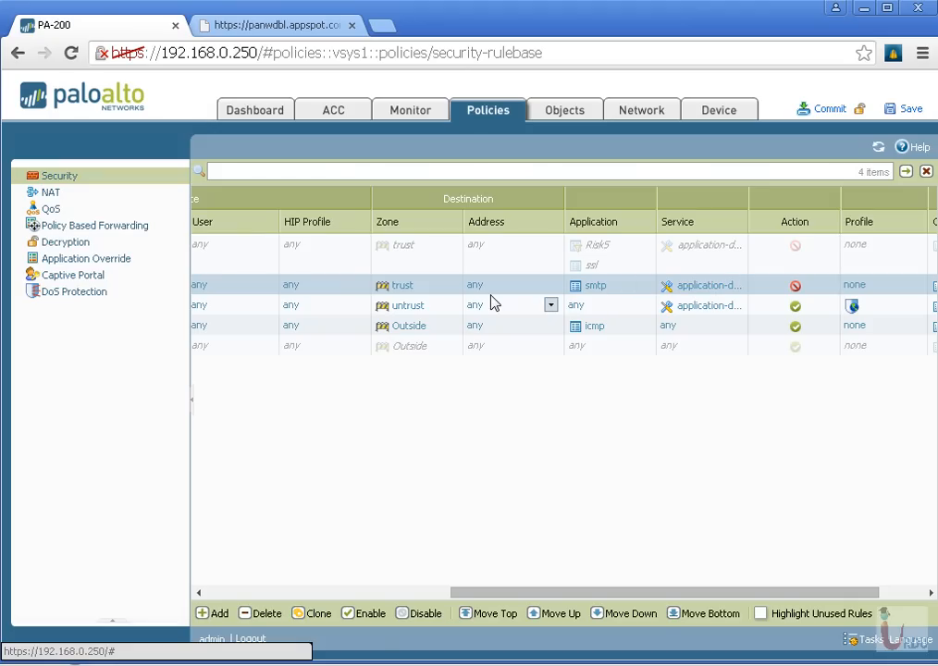
left_click_drag(668, 602, 346, 607)
left_click(278, 286)
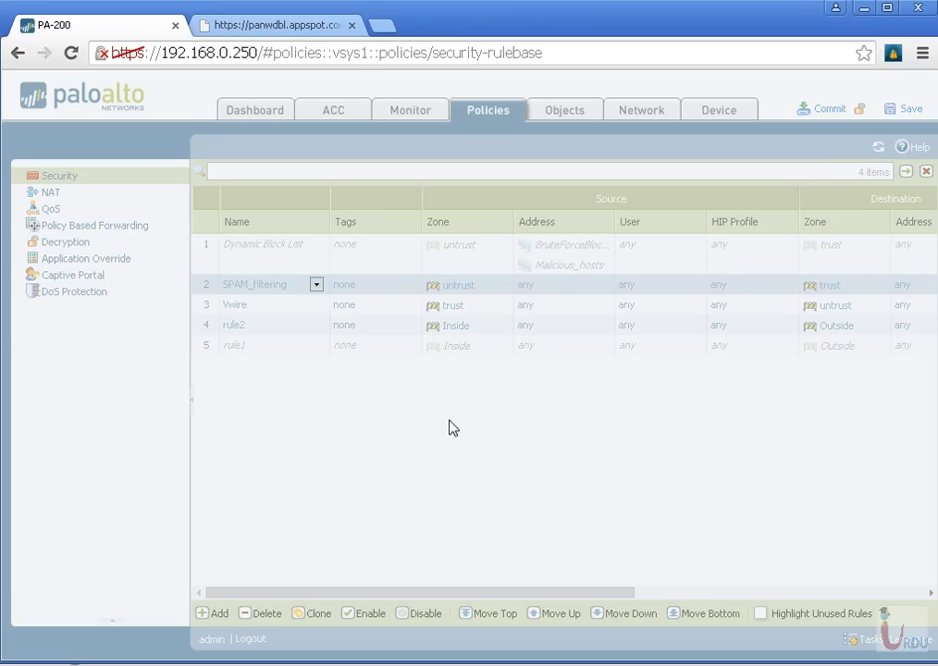
left_click(366, 299)
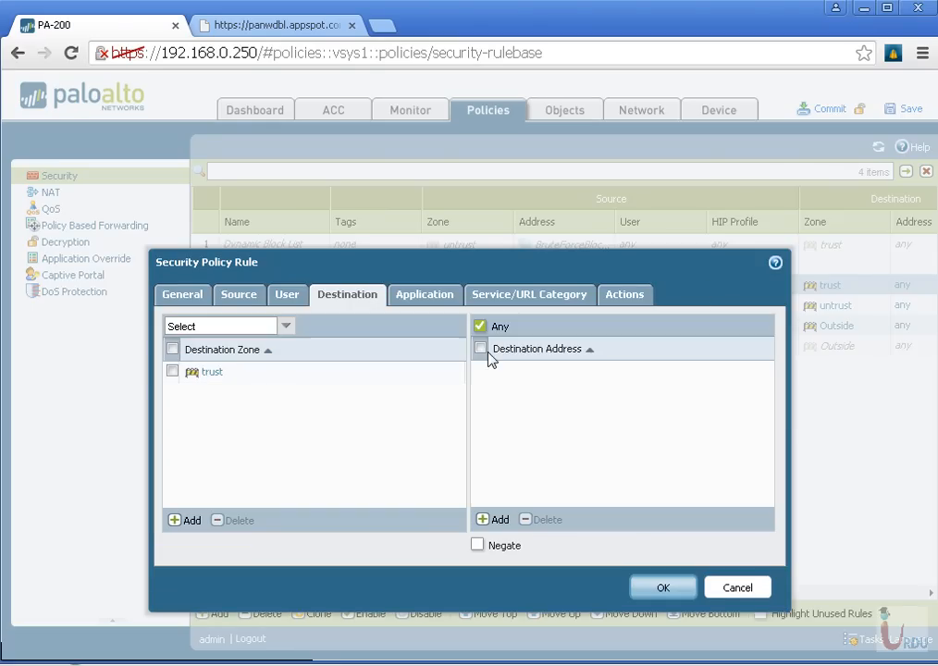
left_click(497, 520)
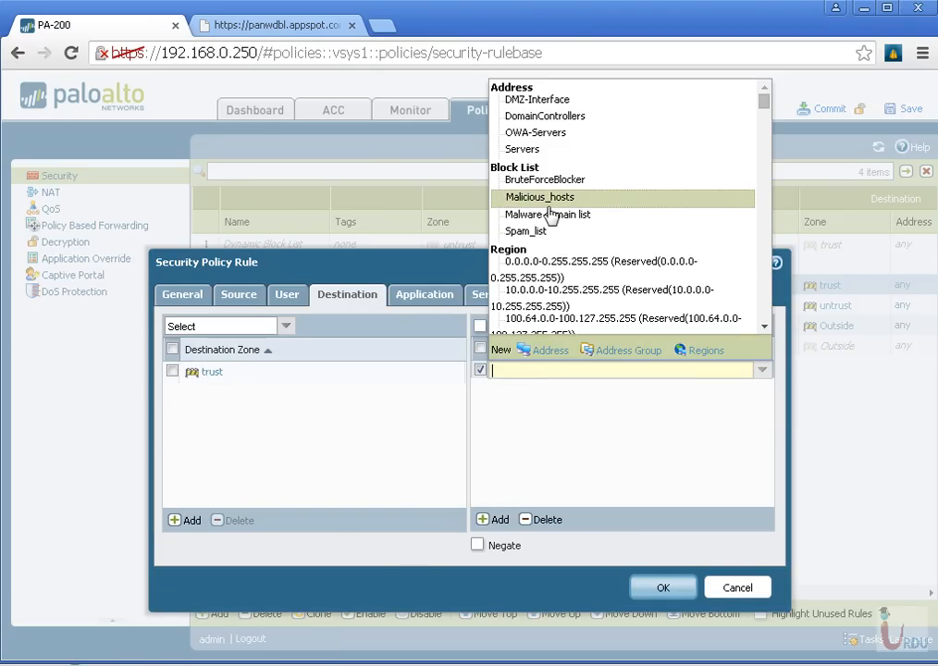
left_click(530, 230)
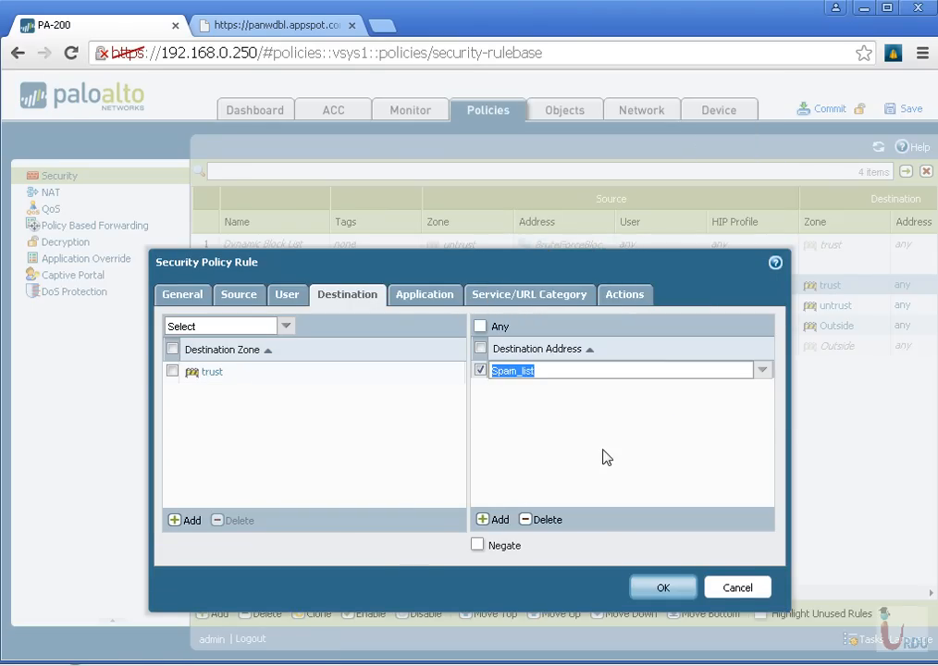
left_click(593, 433)
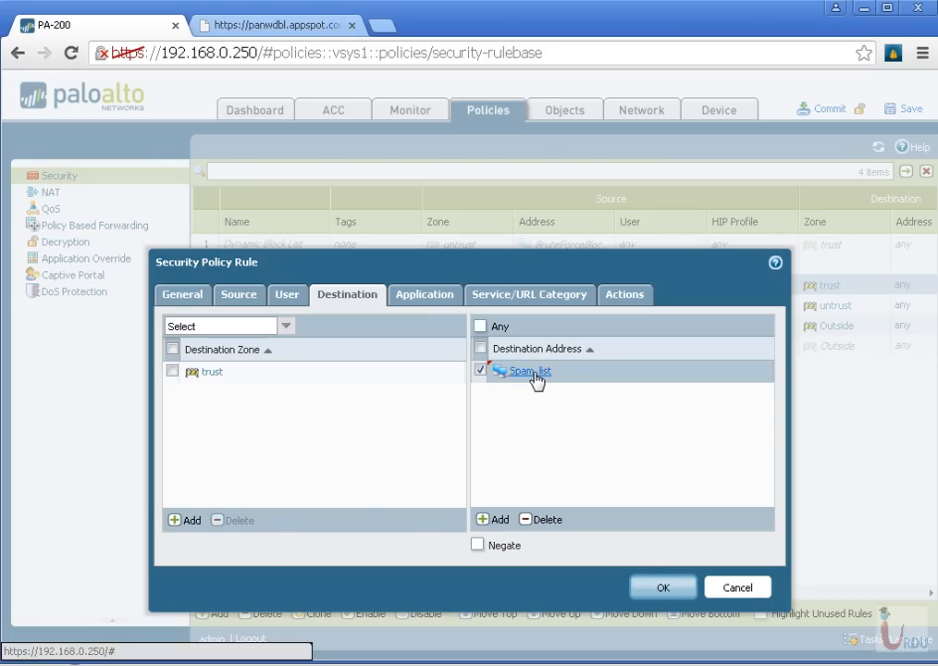
left_click(546, 519)
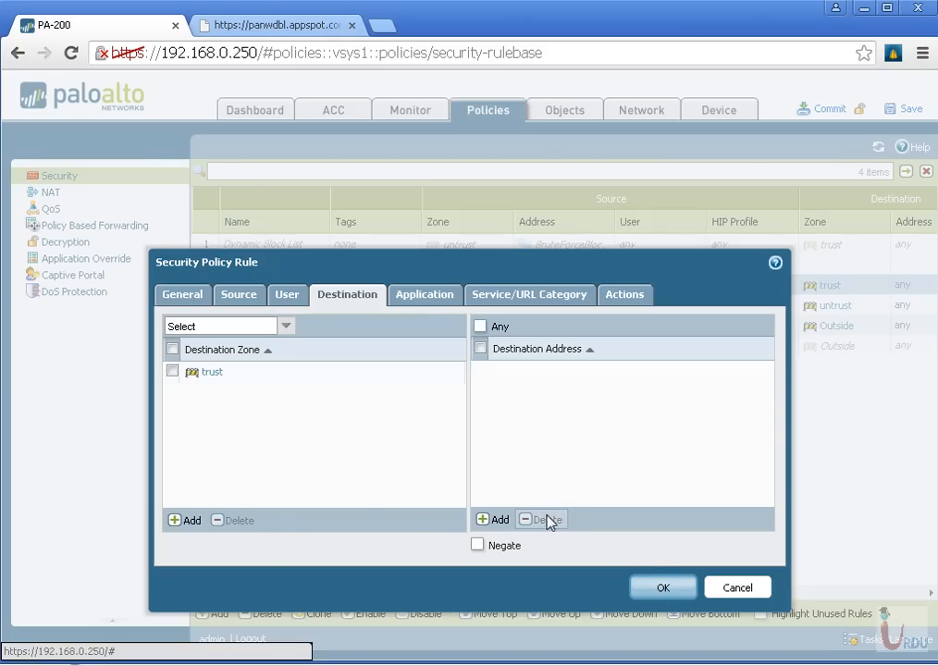
Add the Spam_list block list as the source address of the SPAM_filtering rule and save the rule
left_click(242, 296)
left_click(496, 520)
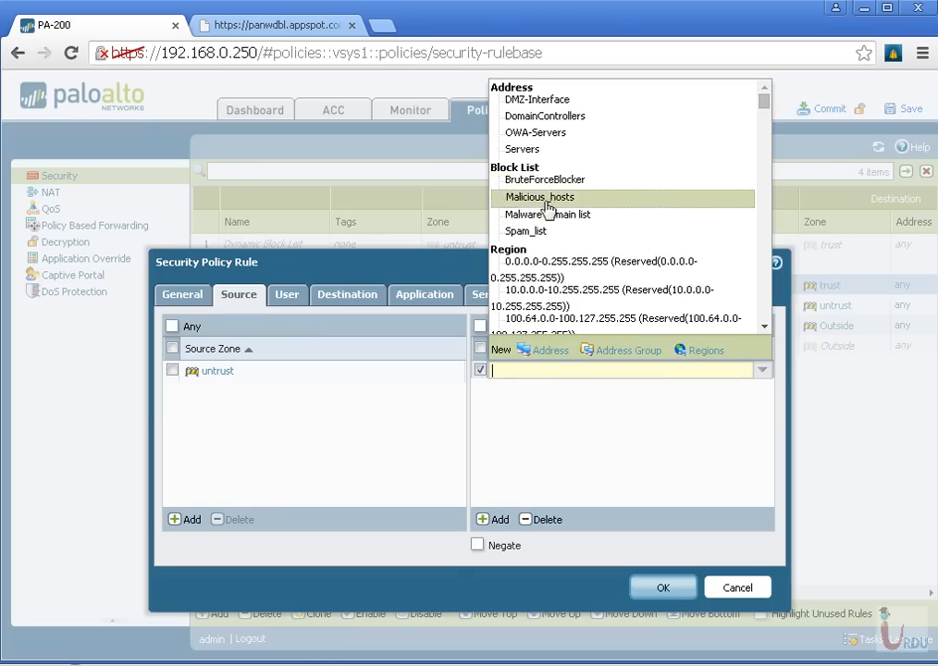
left_click(554, 231)
left_click(593, 440)
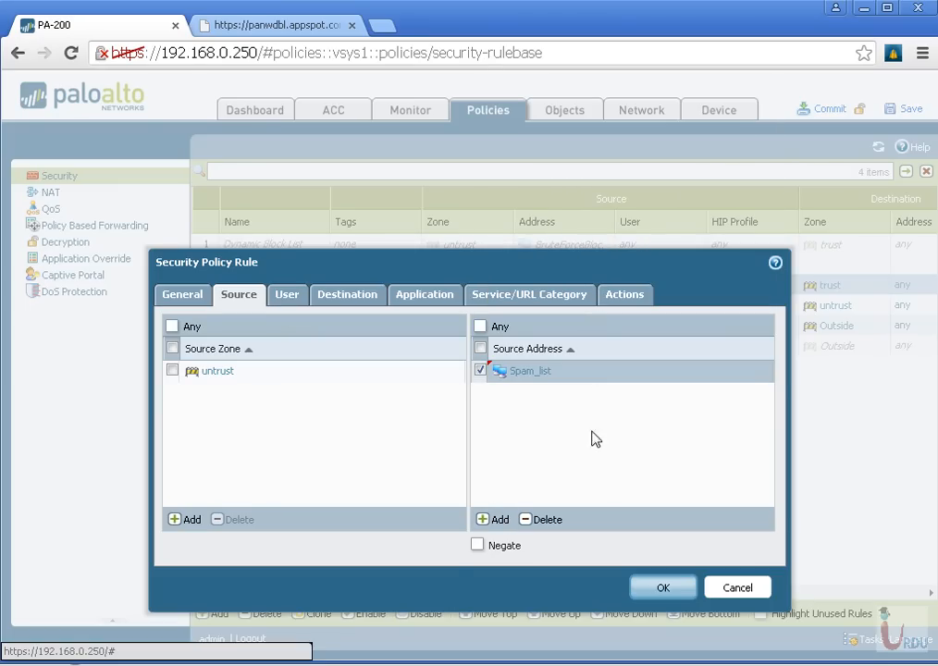
left_click(663, 589)
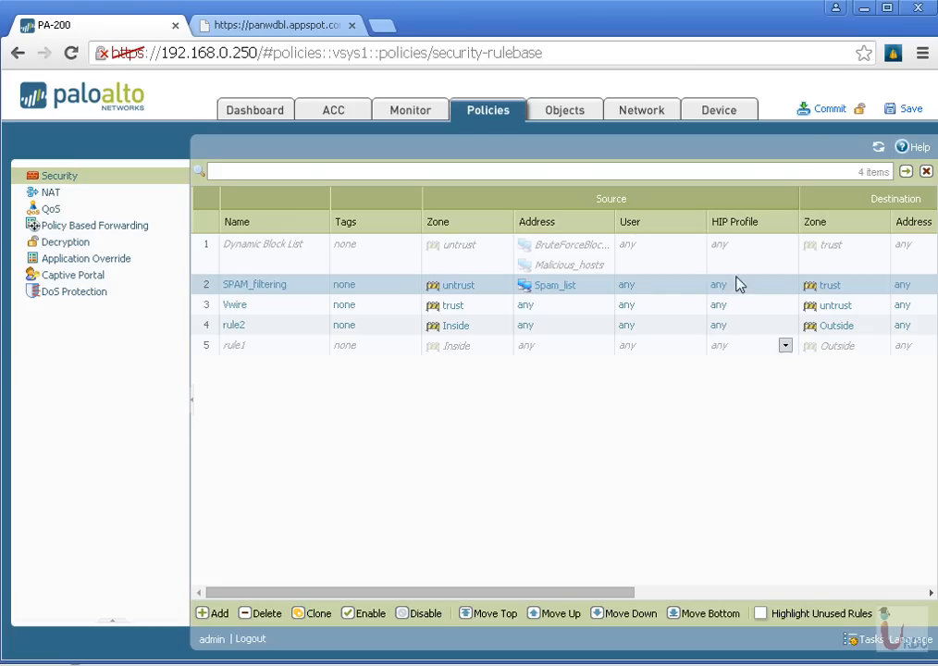
Commit the pending changes to the firewall's running configuration and close the commit status window
left_click(821, 111)
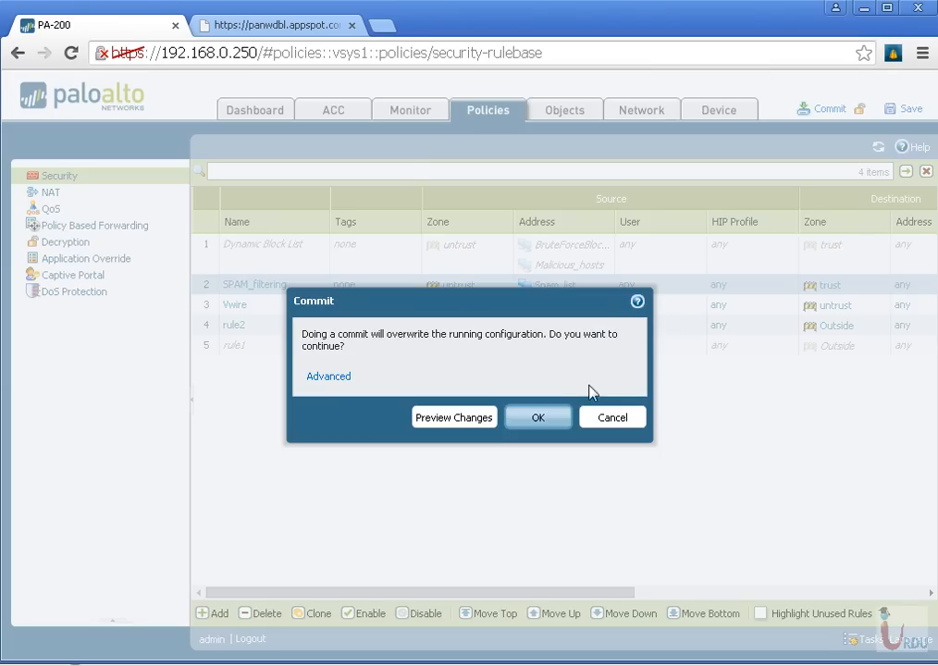
left_click(544, 420)
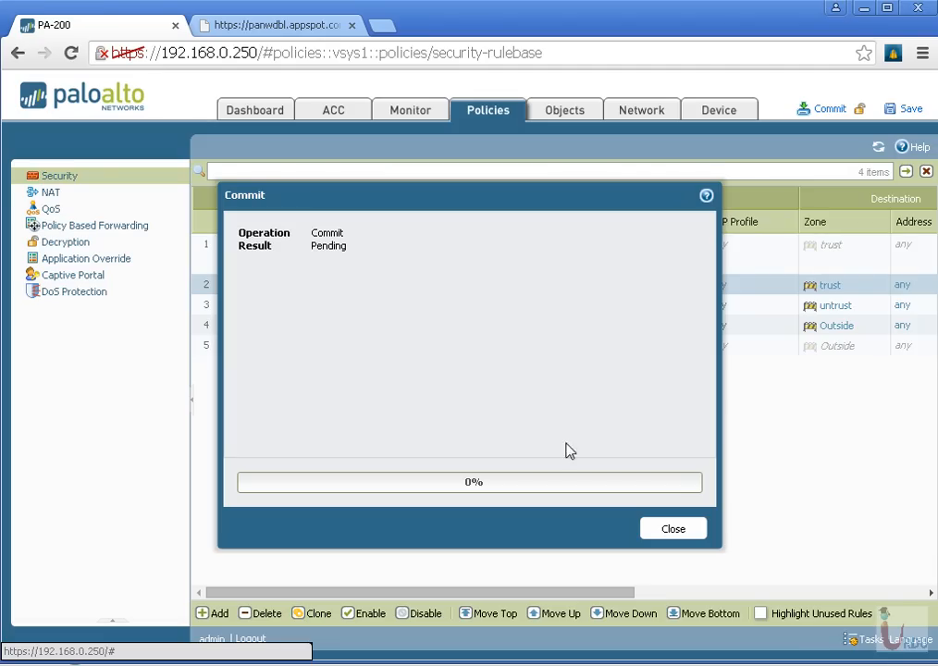
left_click(689, 535)
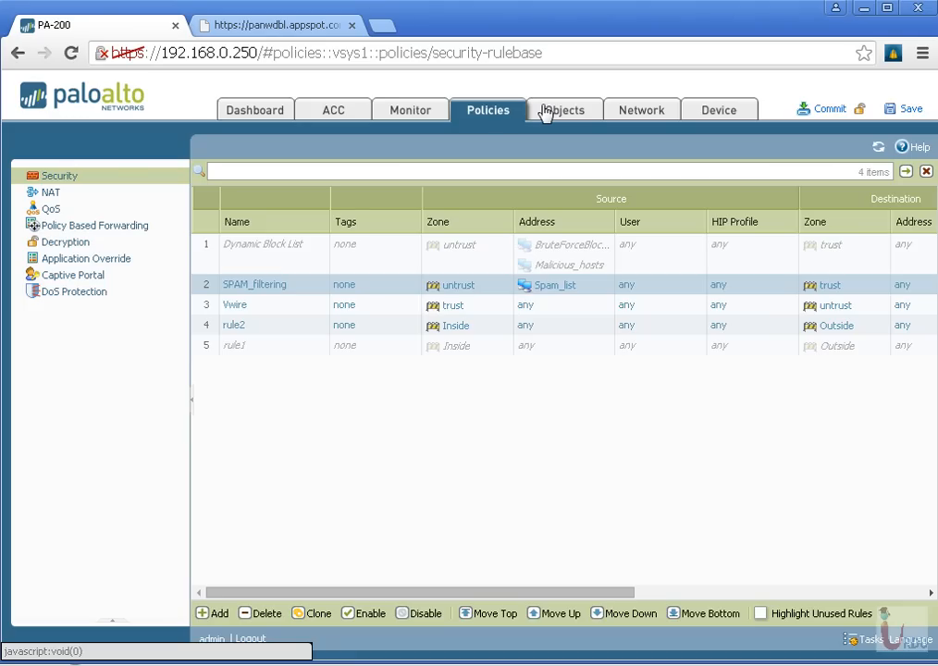
Examine the shdrop.txt feed and its address in the other browser tab, and return to the firewall's security policies
left_click(268, 25)
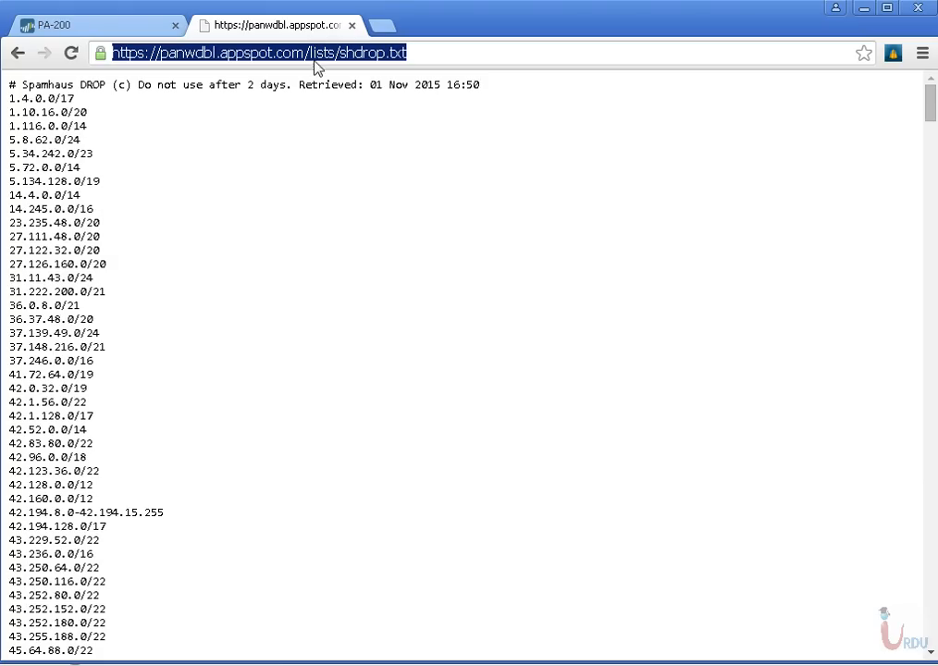
left_click(350, 54)
left_click_drag(350, 54, 326, 137)
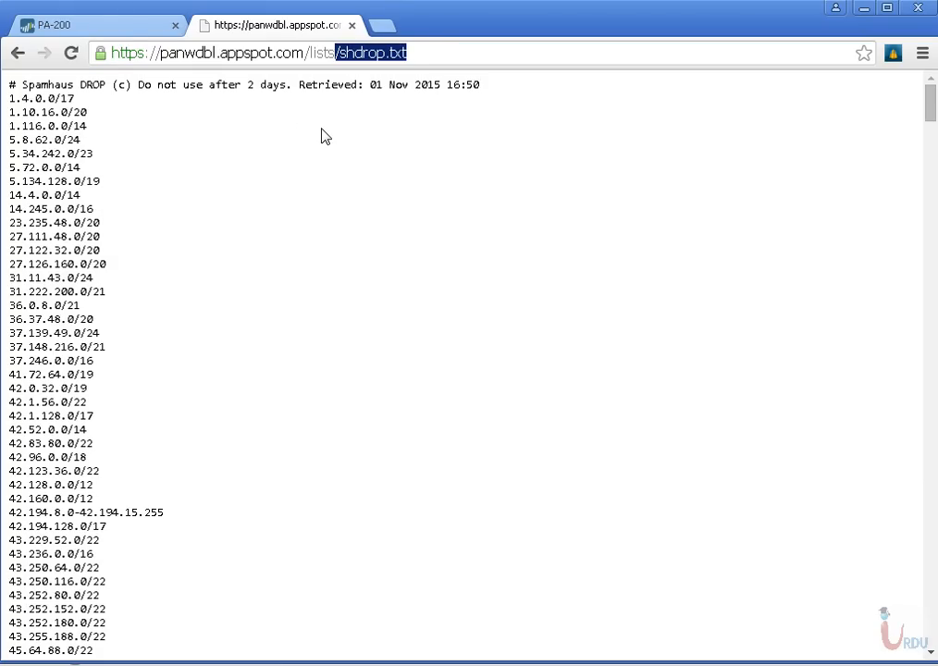
left_click(127, 31)
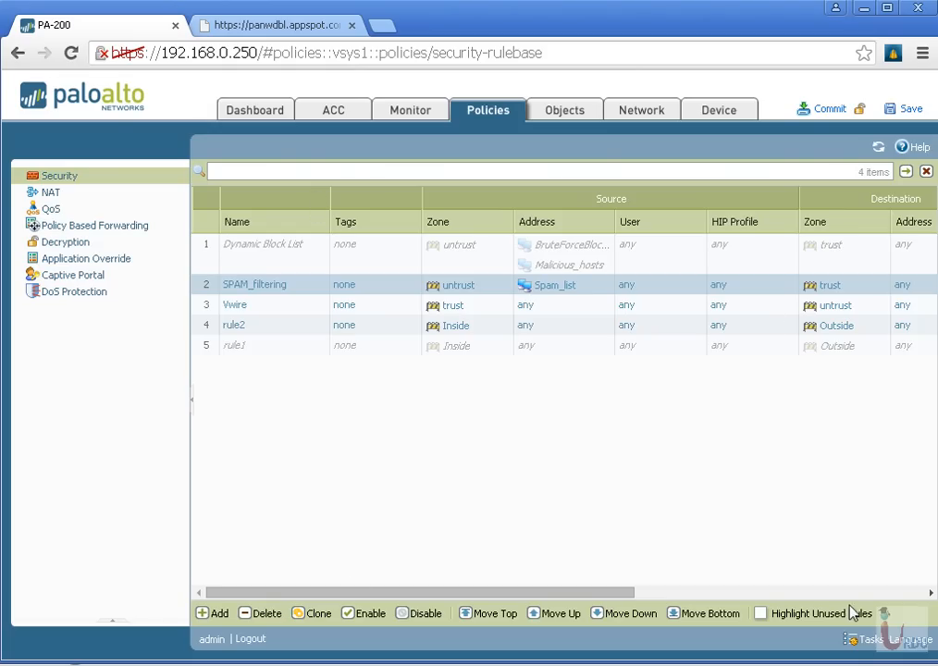
Check the status of the latest commit in the firewall's list of all tasks
left_click(853, 639)
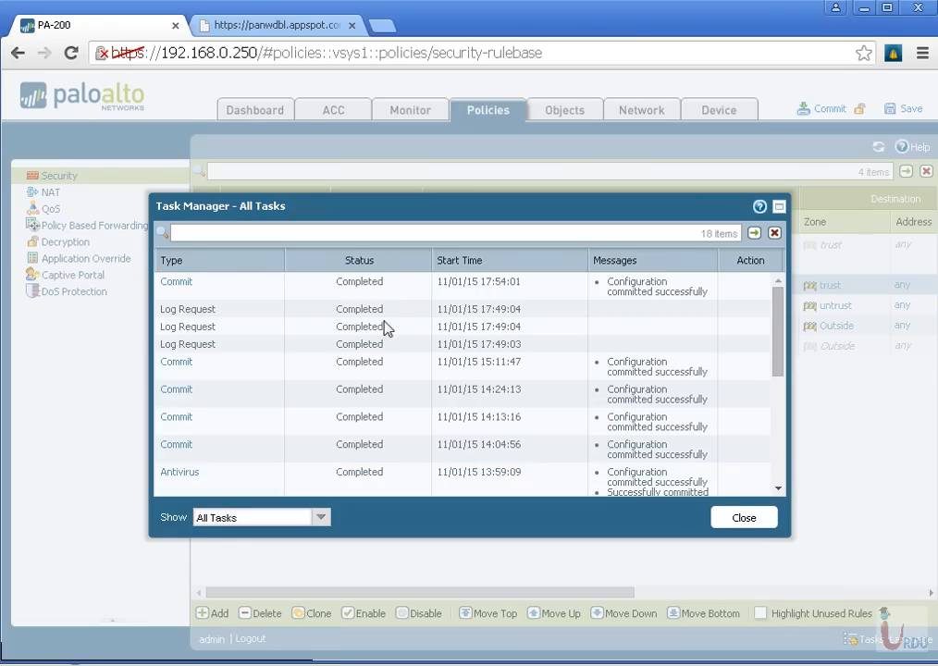
left_click(757, 523)
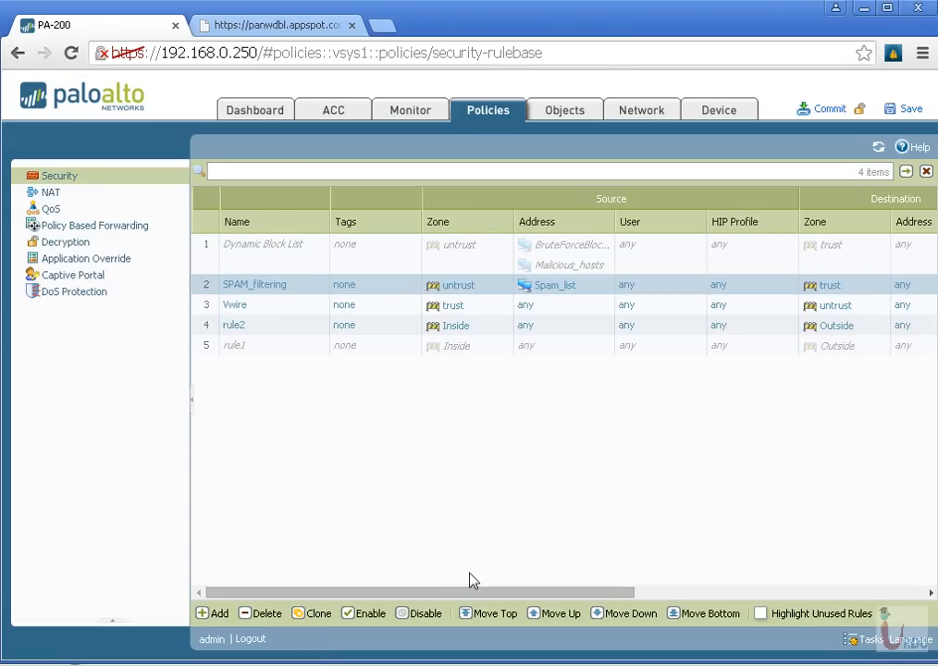
left_click_drag(463, 594, 180, 606)
left_click(428, 111)
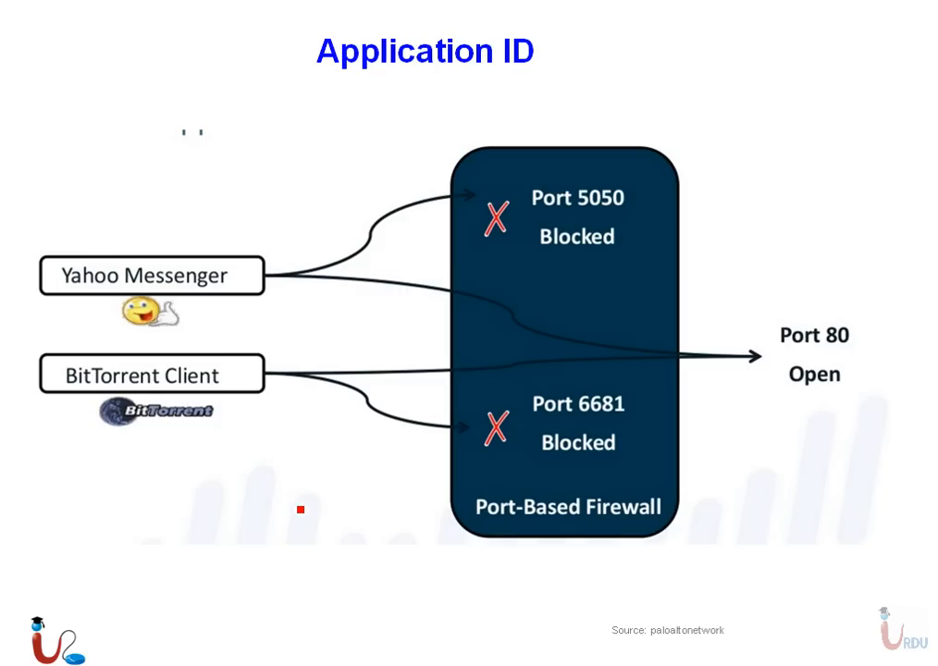
left_click_drag(343, 81, 523, 68)
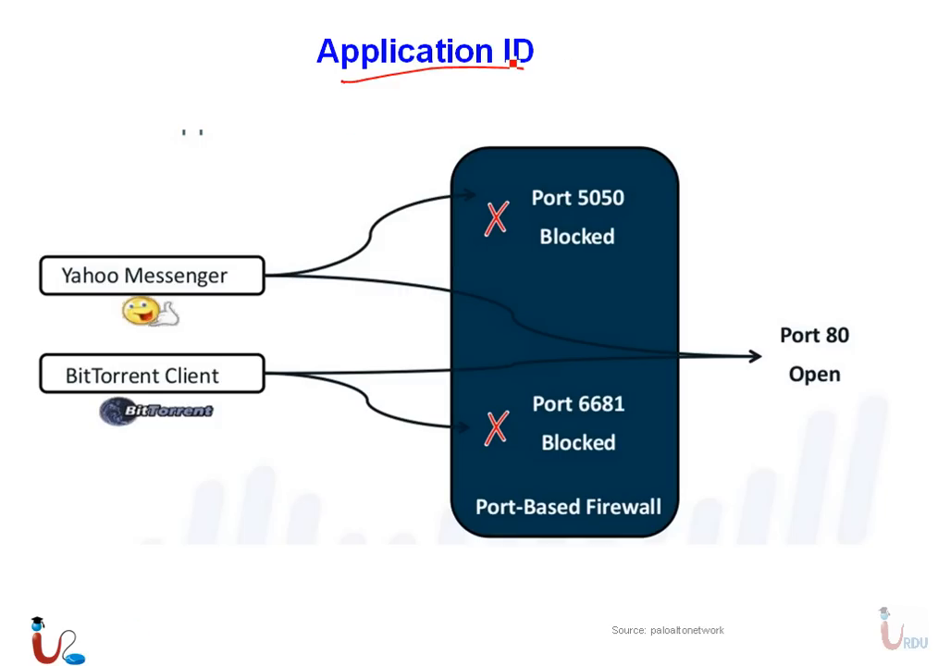
mouse_move(582, 61)
left_mouse_down()
mouse_move(589, 49)
mouse_move(595, 60)
left_mouse_up()
left_click_drag(582, 51, 618, 58)
mouse_move(627, 38)
left_mouse_down()
mouse_move(644, 58)
mouse_move(637, 53)
mouse_move(660, 54)
left_mouse_up()
left_click_drag(669, 25, 678, 46)
mouse_move(667, 24)
left_mouse_down()
mouse_move(679, 42)
mouse_move(646, 56)
left_mouse_up()
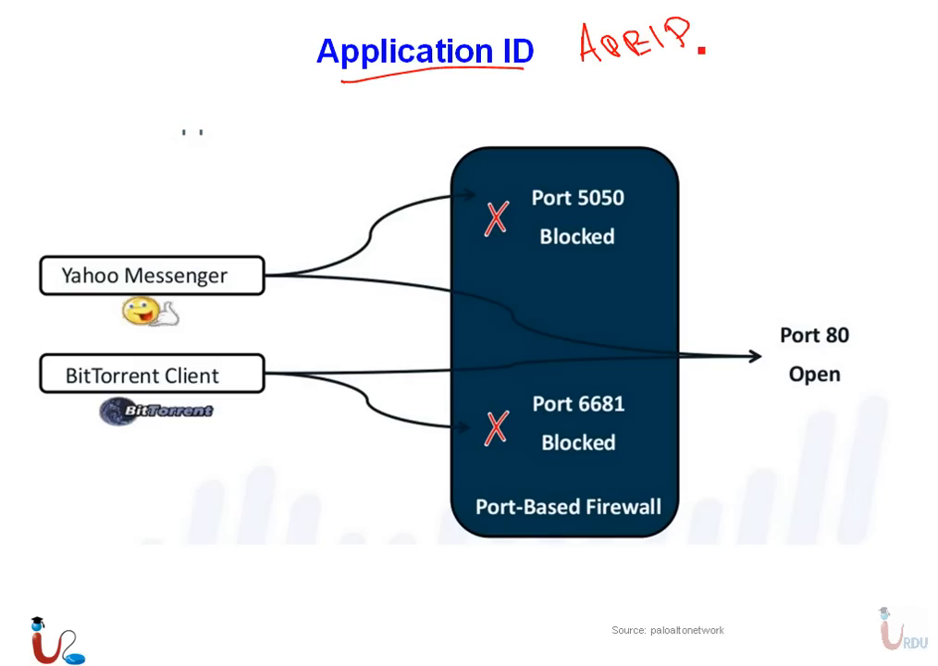
mouse_move(743, 99)
left_mouse_down()
mouse_move(750, 74)
mouse_move(759, 93)
left_mouse_up()
mouse_move(762, 90)
left_mouse_down()
mouse_move(764, 67)
mouse_move(777, 73)
left_mouse_up()
mouse_move(782, 85)
left_mouse_down()
mouse_move(787, 61)
mouse_move(802, 63)
left_mouse_up()
left_click_drag(835, 56, 873, 52)
mouse_move(879, 51)
left_mouse_down()
mouse_move(890, 33)
mouse_move(882, 51)
left_mouse_up()
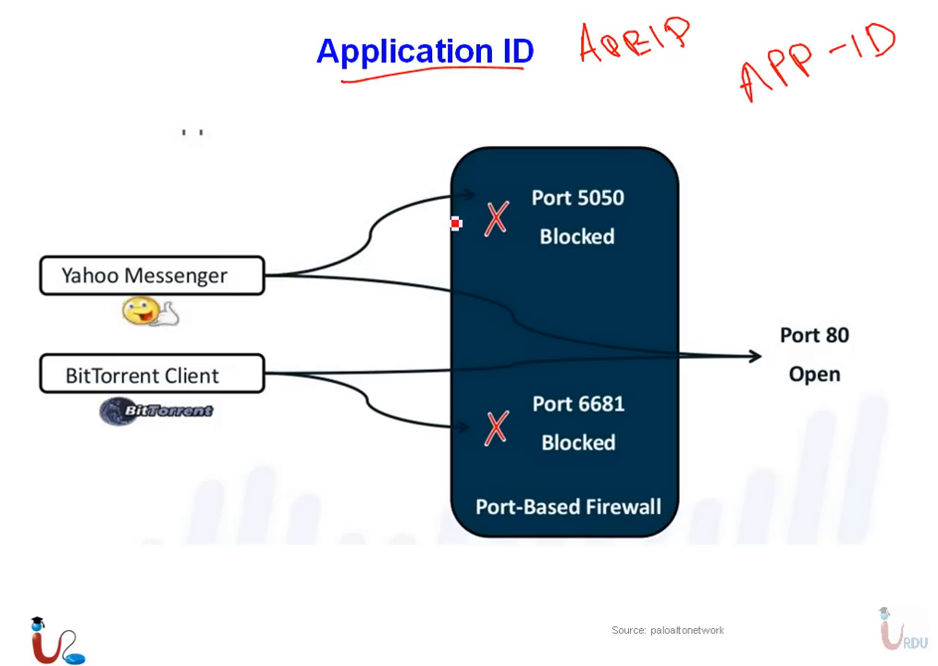
left_click_drag(576, 211, 631, 208)
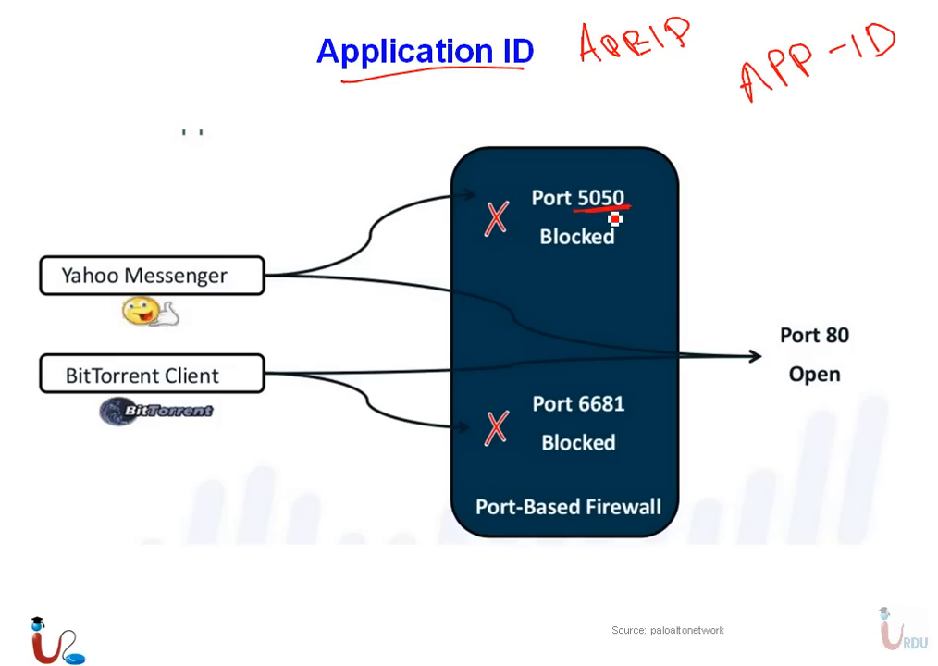
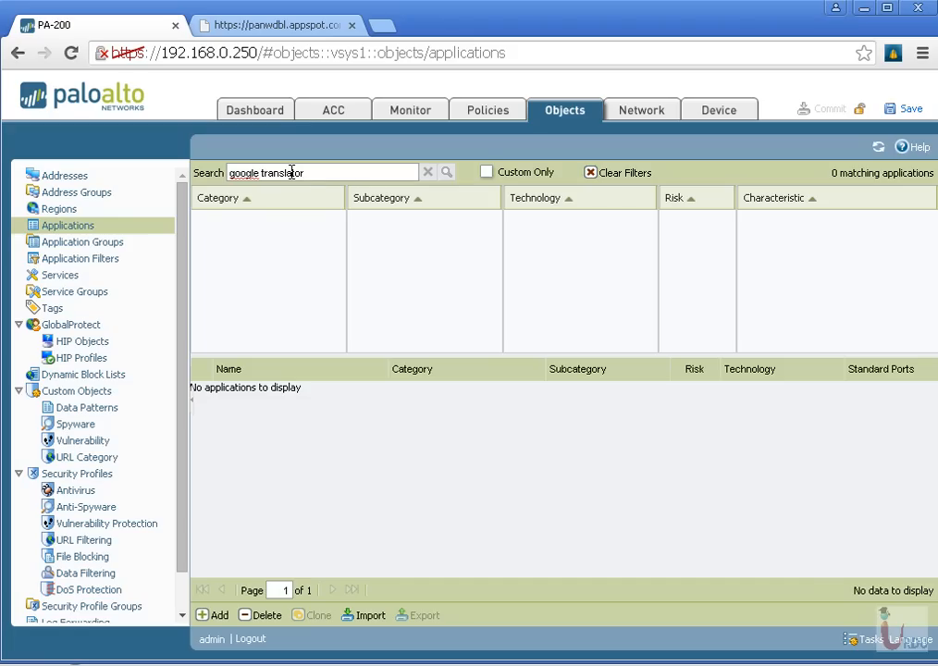
Search the application objects for google, look through the matches, and narrow the search to google-t
left_click_drag(320, 173, 261, 174)
key("BackSpace")
type("tran")
key("BackSpace")
key("BackSpace")
key("BackSpace")
key("BackSpace")
key("BackSpace")
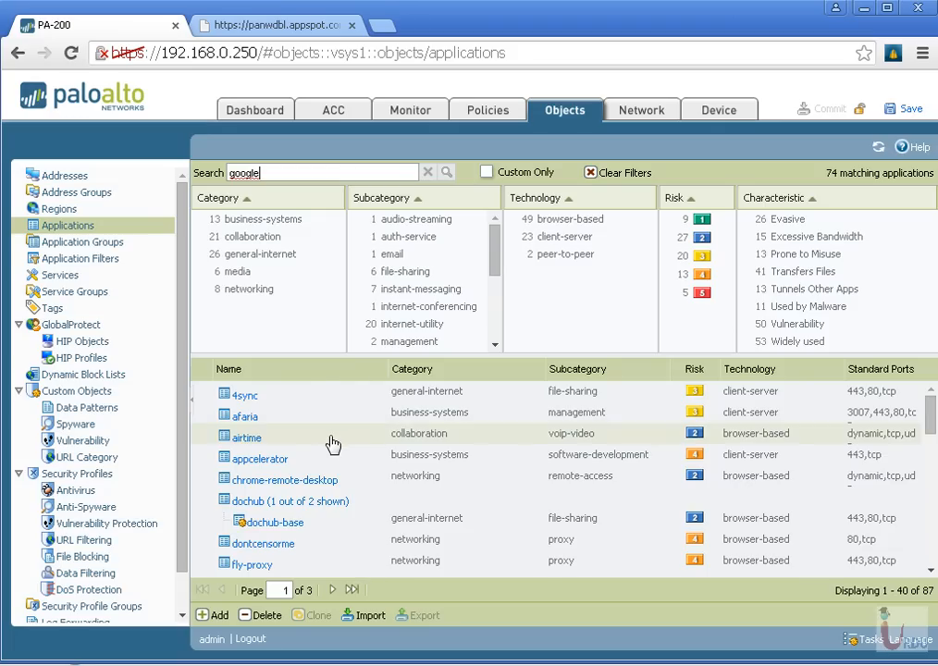
scroll(331, 443, "down", 3)
scroll(331, 446, "down", 2)
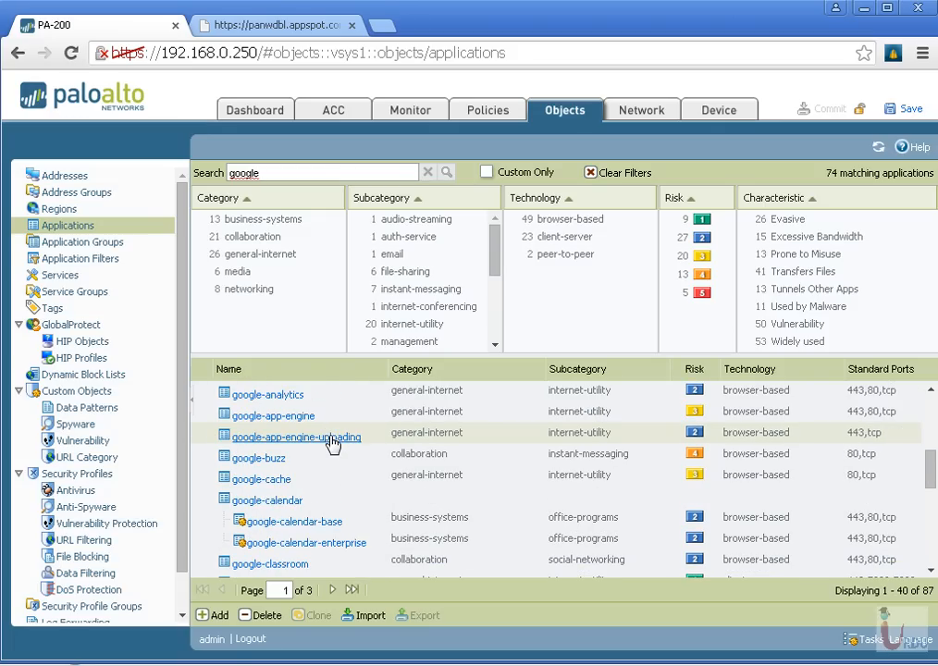
scroll(331, 445, "down", 6)
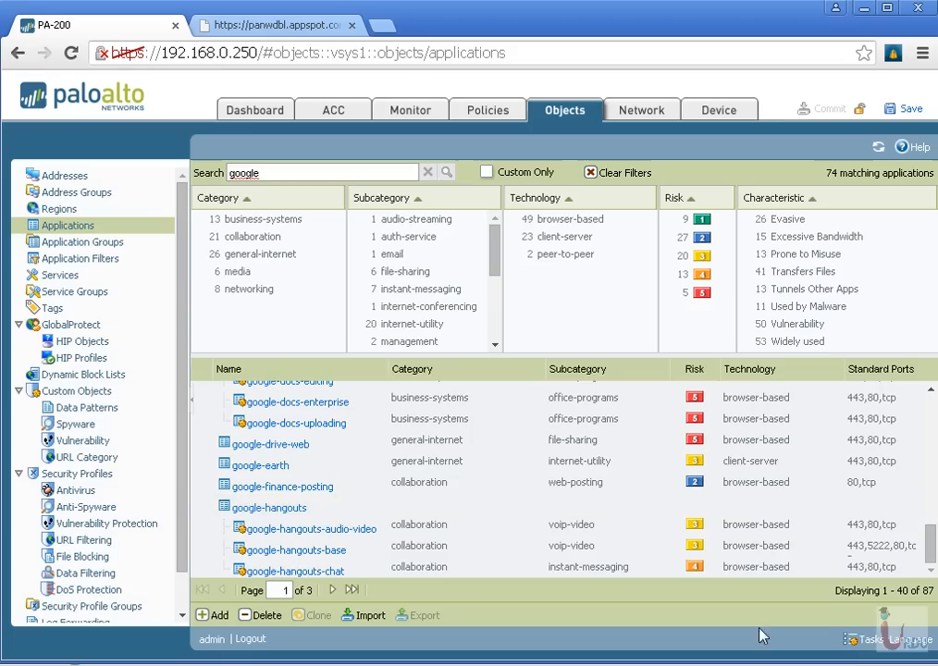
type("-t")
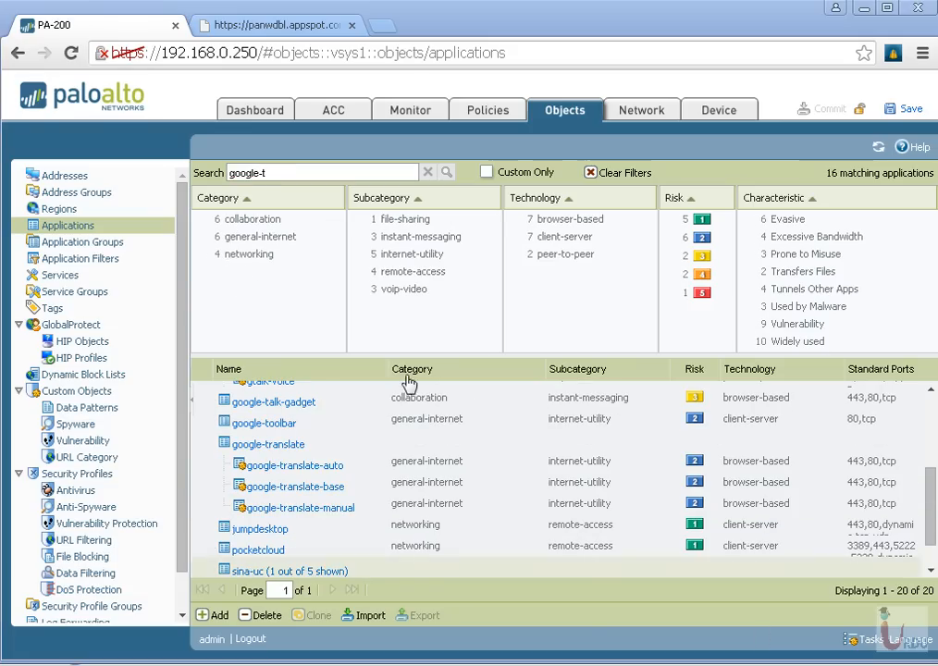
Read the description and application dependencies of google-translate-base, and close its details
left_click(297, 488)
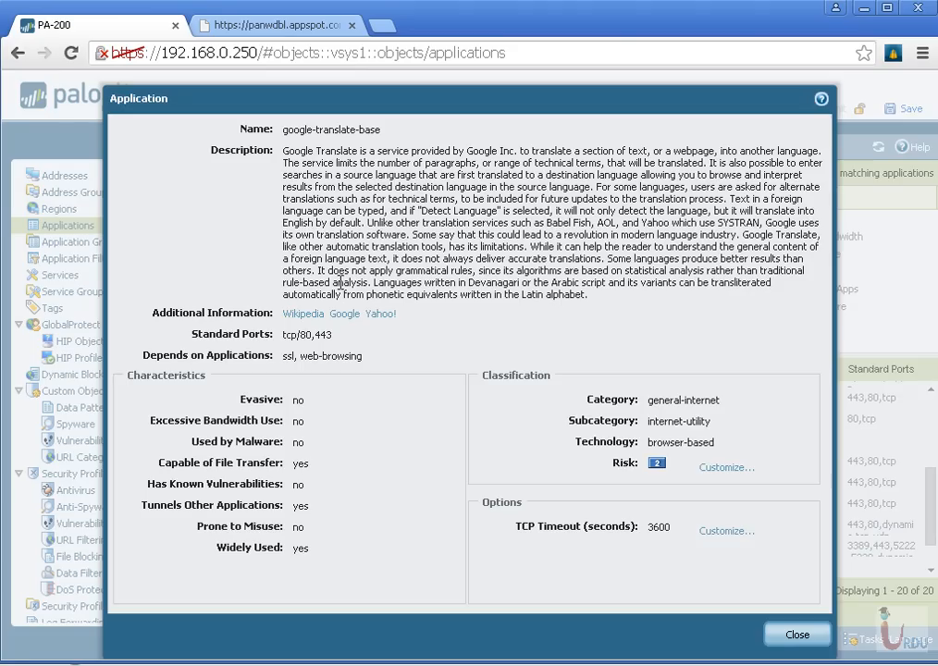
left_click_drag(314, 150, 412, 199)
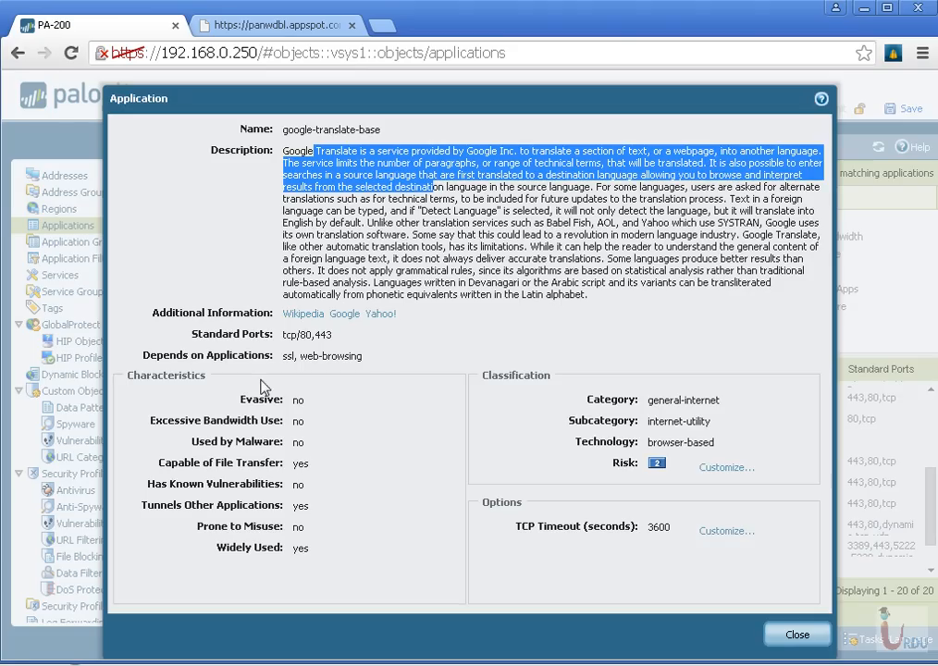
left_click_drag(286, 356, 378, 357)
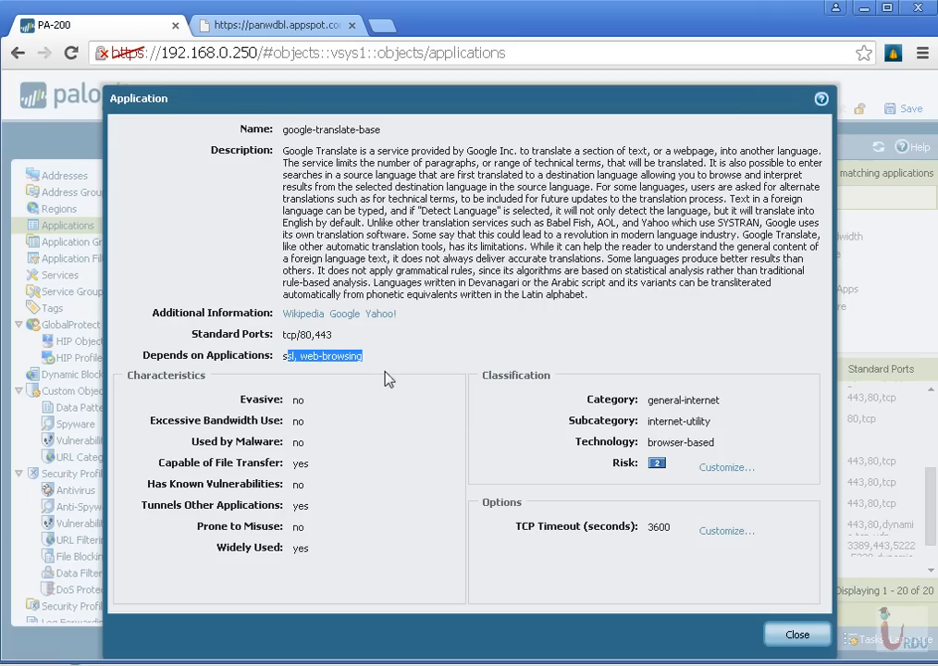
left_click(798, 634)
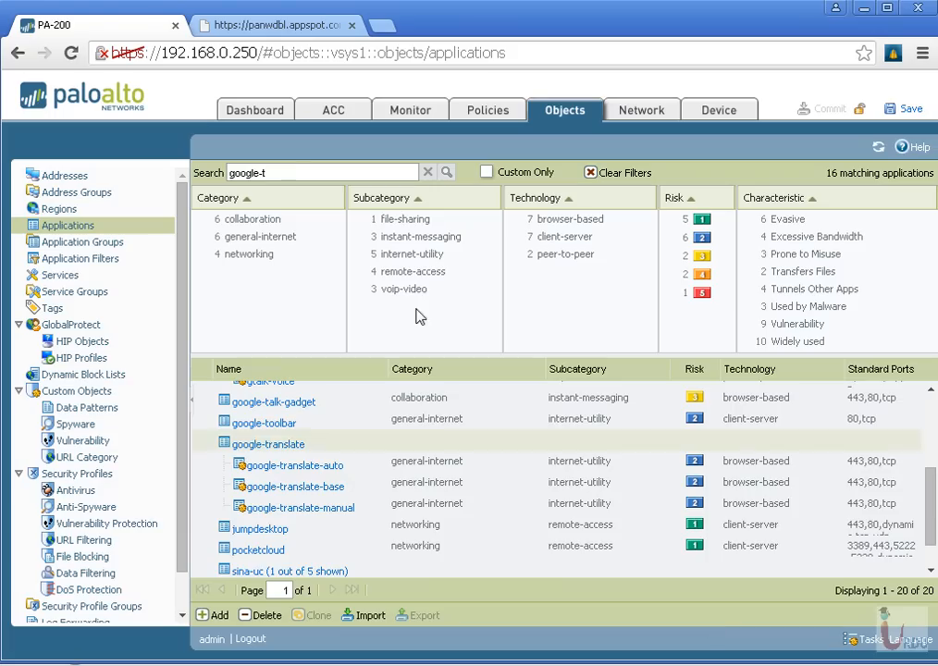
Search the applications for skype, examine which applications it depends on, and close its details
triple_click(287, 172)
type("skype")
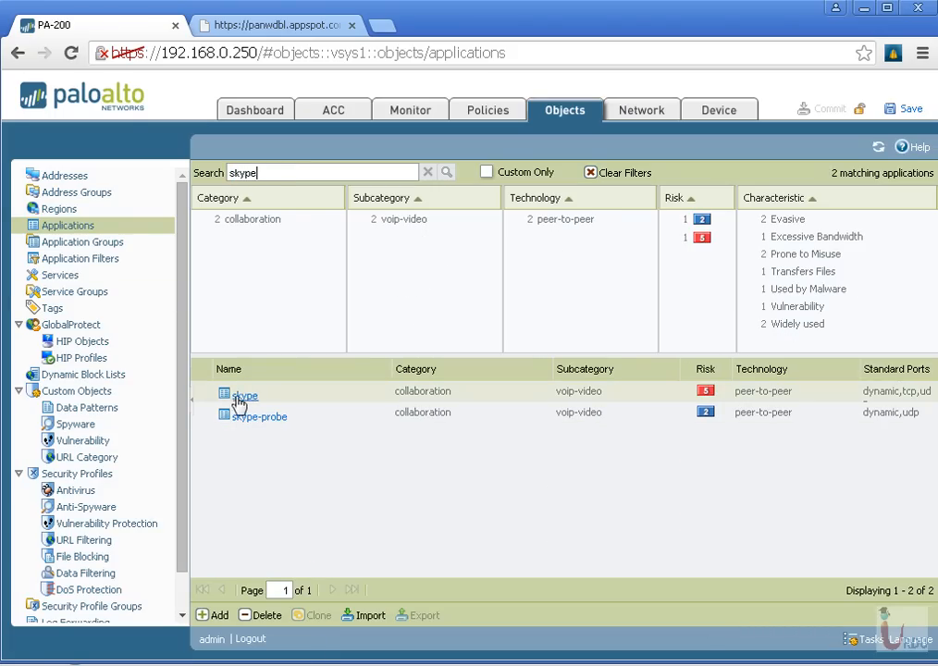
left_click(246, 396)
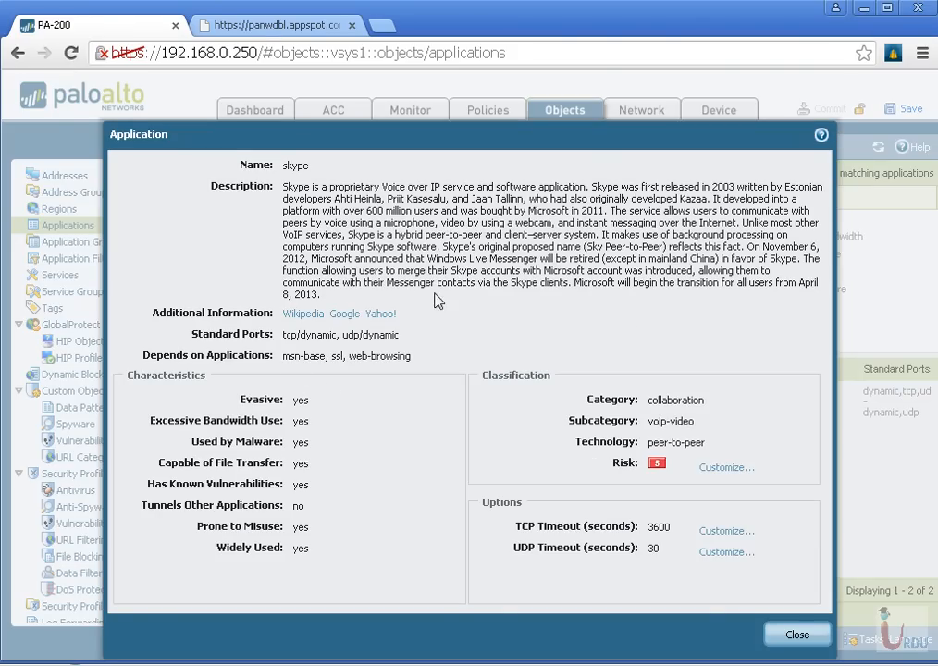
triple_click(295, 356)
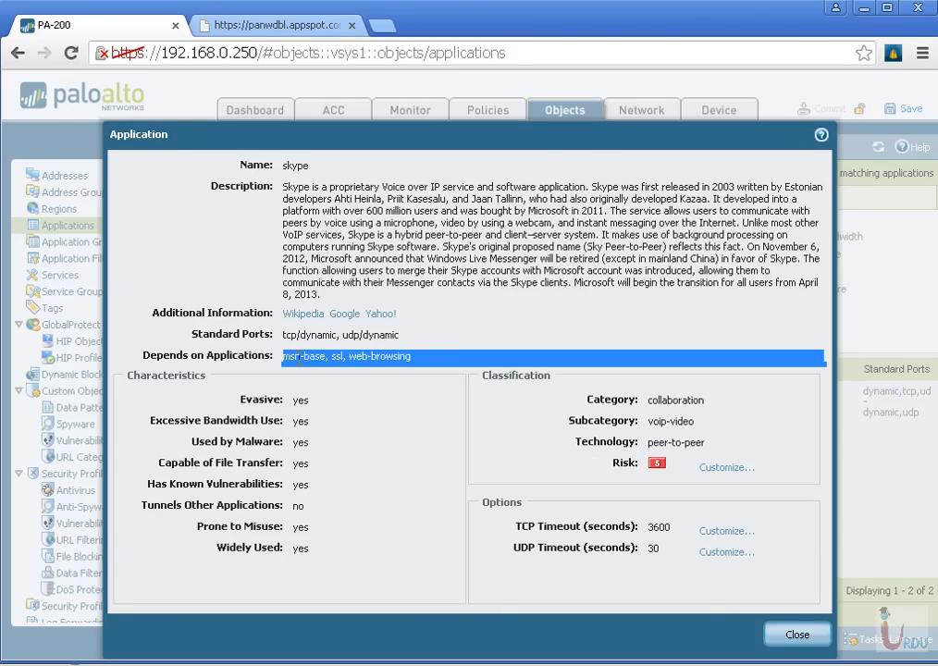
left_click(366, 356)
double_click(378, 356)
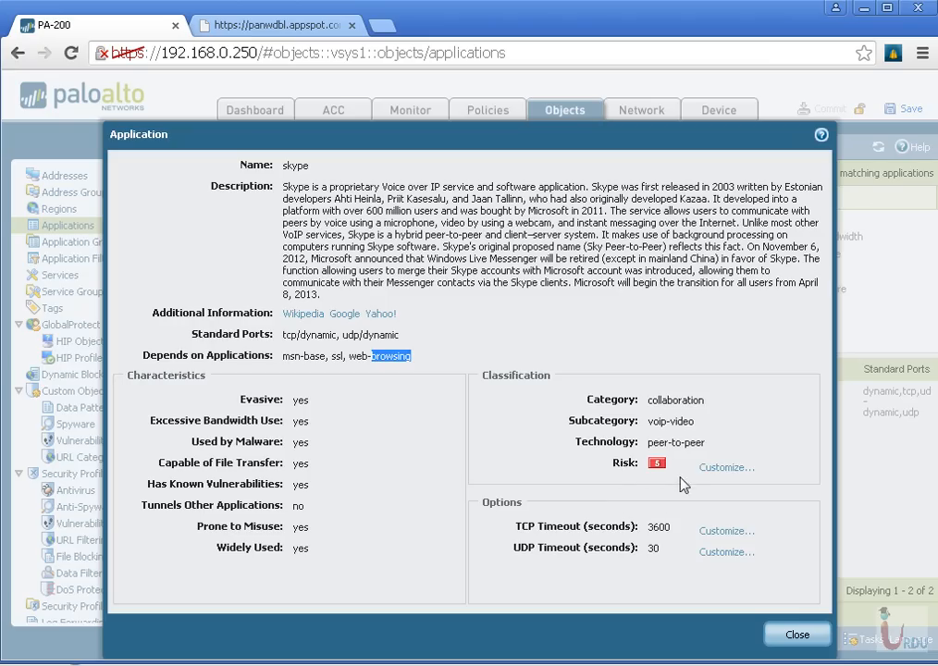
left_click(794, 635)
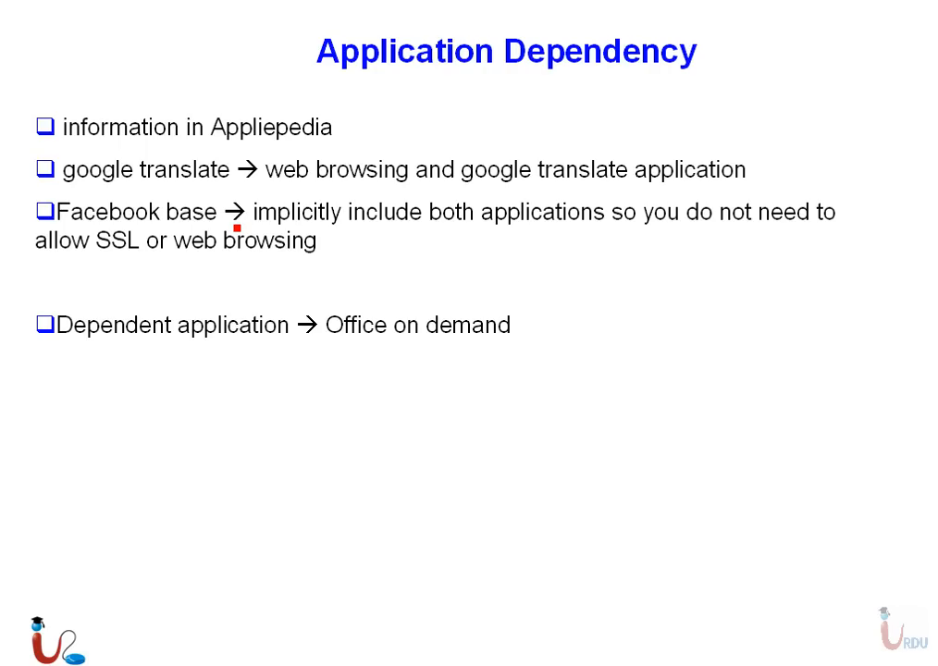
mouse_move(510, 512)
left_mouse_down()
mouse_move(536, 510)
mouse_move(778, 389)
left_mouse_up()
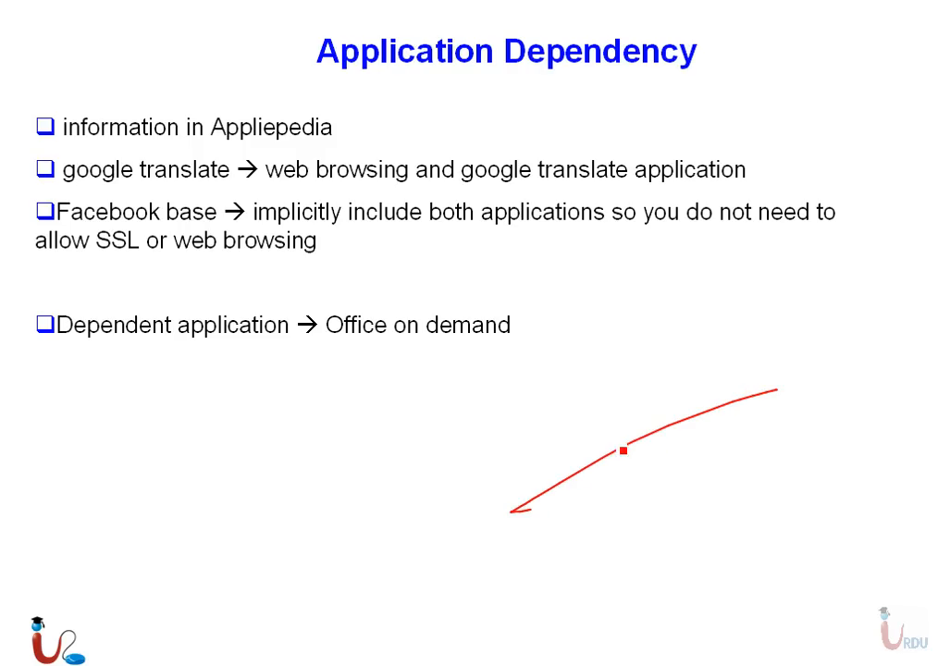
mouse_move(606, 448)
left_mouse_down()
mouse_move(675, 419)
mouse_move(723, 379)
mouse_move(761, 382)
left_mouse_up()
mouse_move(461, 484)
left_mouse_down()
mouse_move(592, 384)
mouse_move(652, 362)
mouse_move(655, 370)
mouse_move(700, 335)
left_mouse_up()
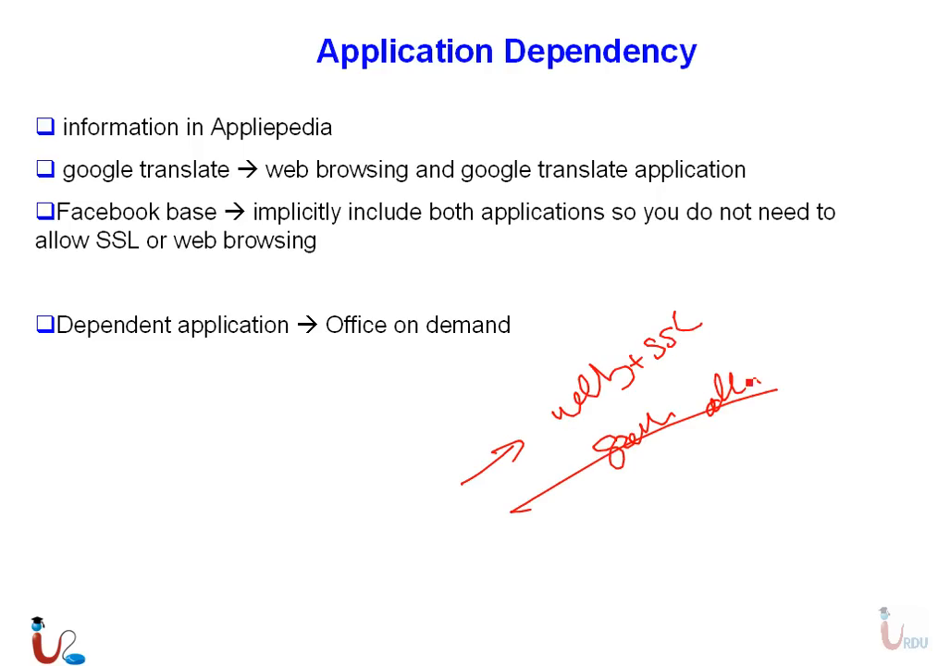
mouse_move(579, 398)
left_mouse_down()
mouse_move(672, 340)
mouse_move(607, 381)
left_mouse_up()
mouse_move(775, 298)
left_mouse_down()
mouse_move(792, 357)
mouse_move(783, 366)
left_mouse_up()
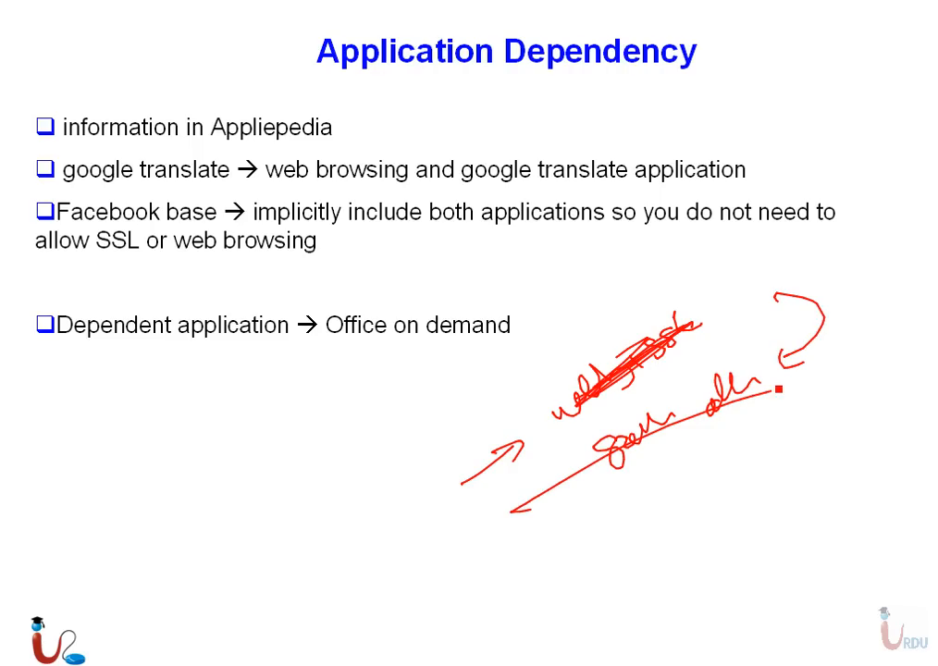
Switch back to the firewall's web interface, search the applications for facebook, and examine the dependencies of facebook-base
key("super")
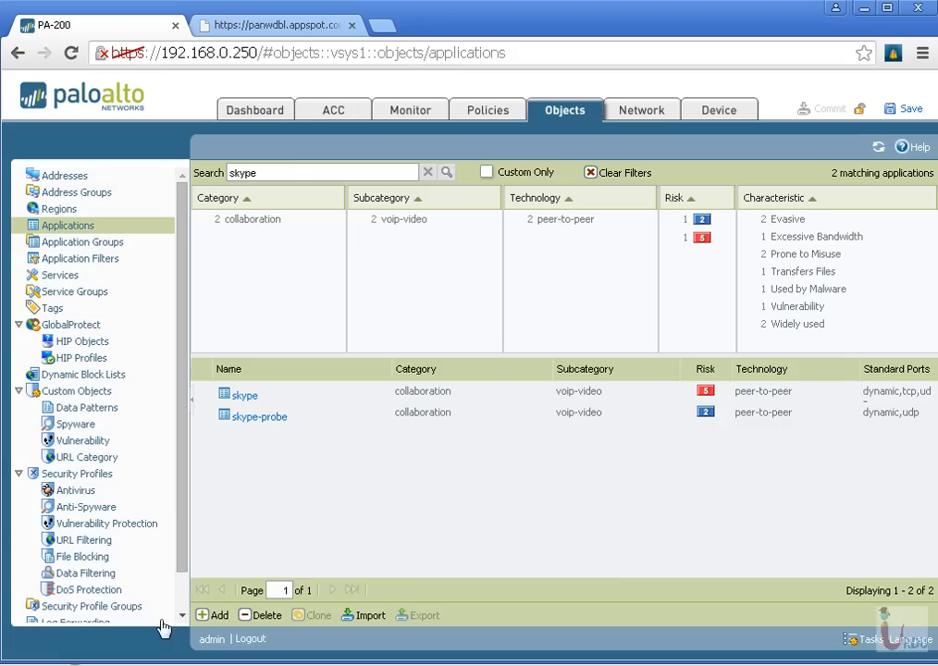
left_click(294, 173)
key("ctrl+a")
type("facebook")
left_click(285, 459)
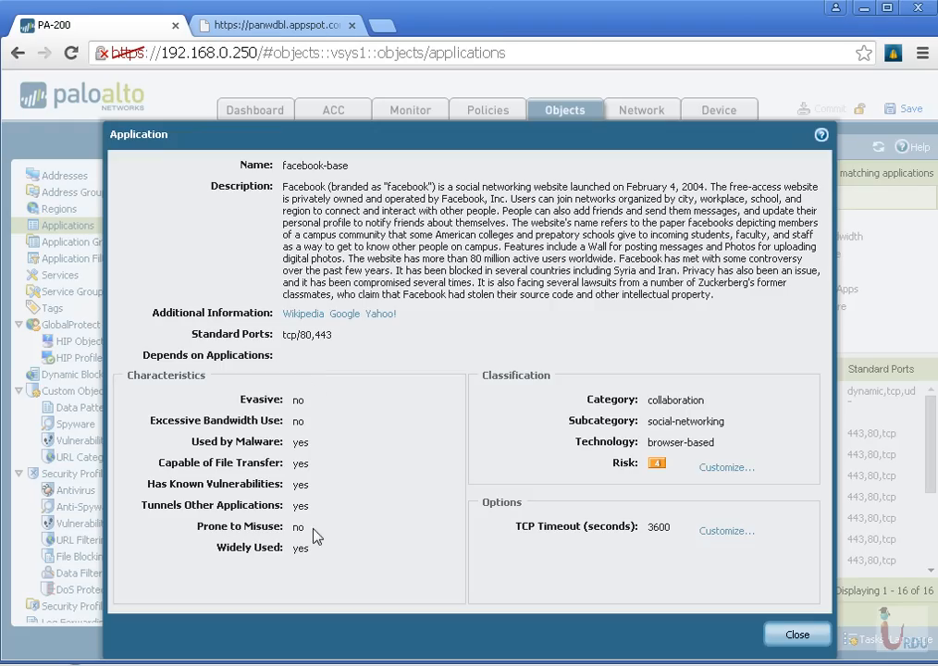
left_click(794, 636)
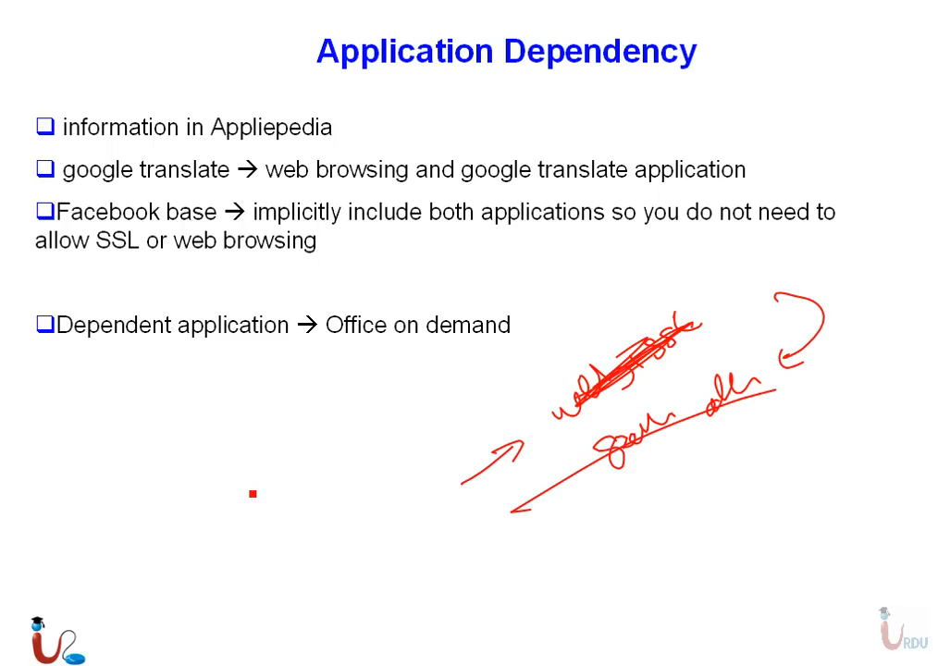
Return from the slides to the firewall's application list and search it for office-on
key("super")
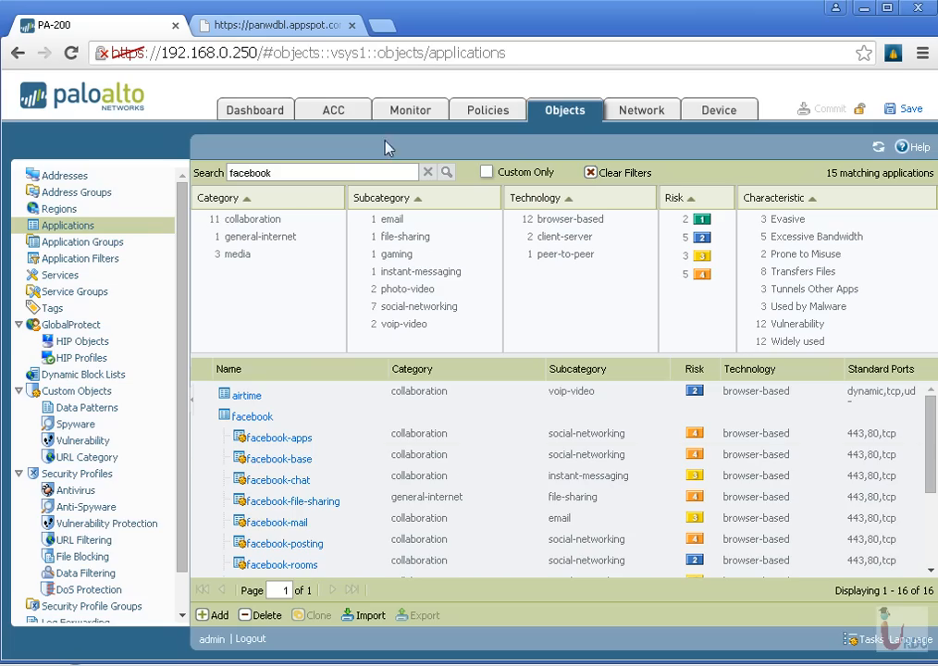
double_click(252, 173)
type("office")
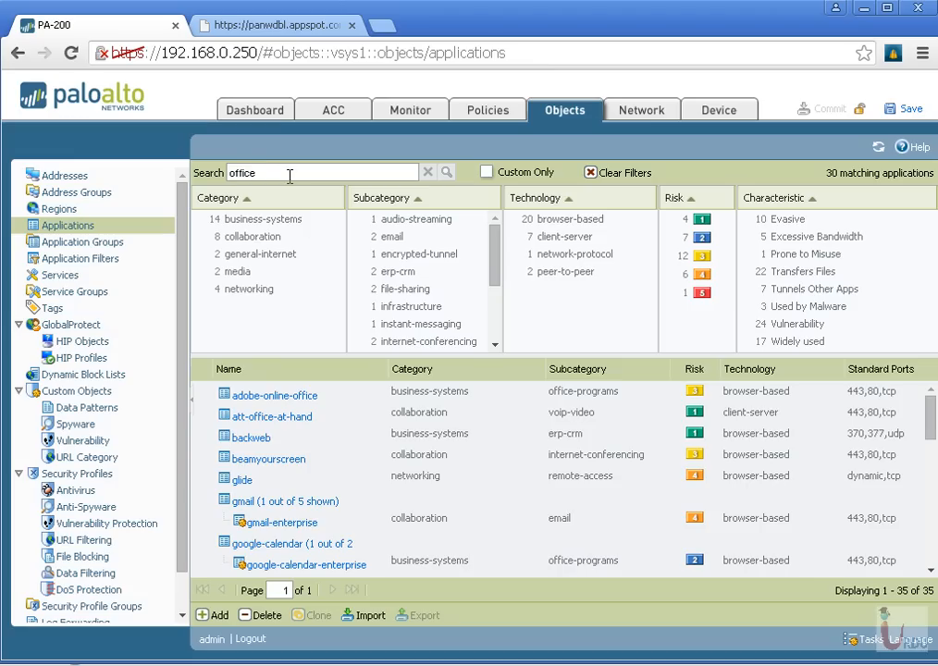
type("-onon")
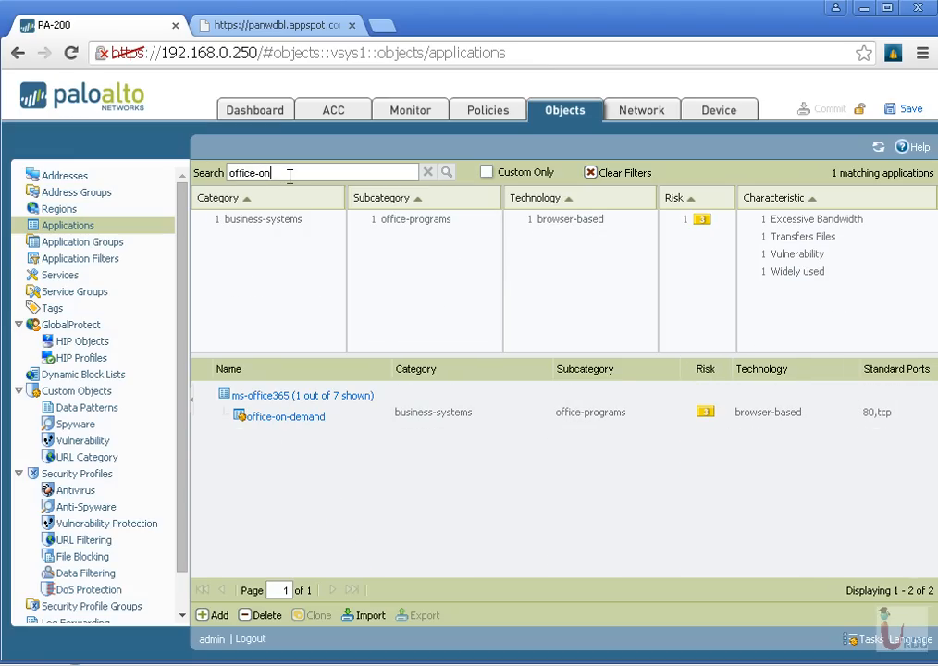
Examine the list of applications that office-on-demand depends on, and close its details
left_click(297, 417)
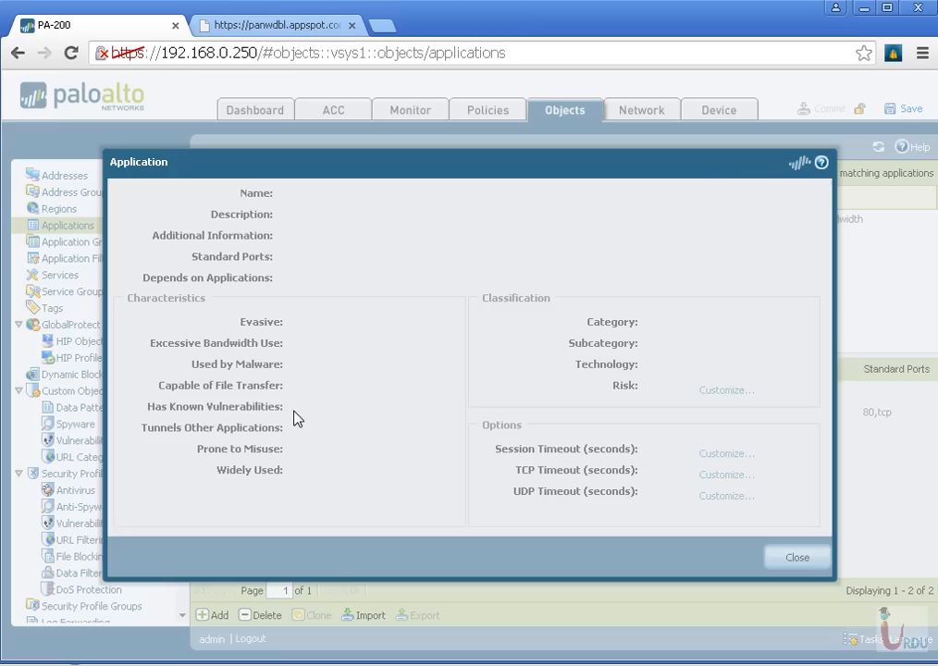
left_click_drag(281, 299, 540, 303)
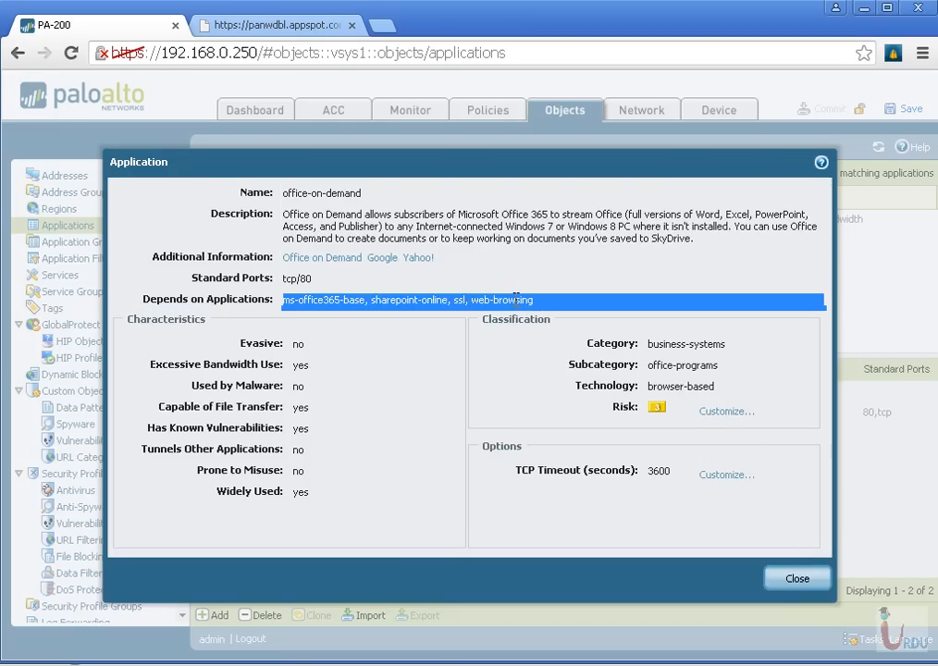
left_click(438, 318)
left_click_drag(448, 299, 283, 301)
left_click_drag(533, 300, 428, 301)
left_click(801, 583)
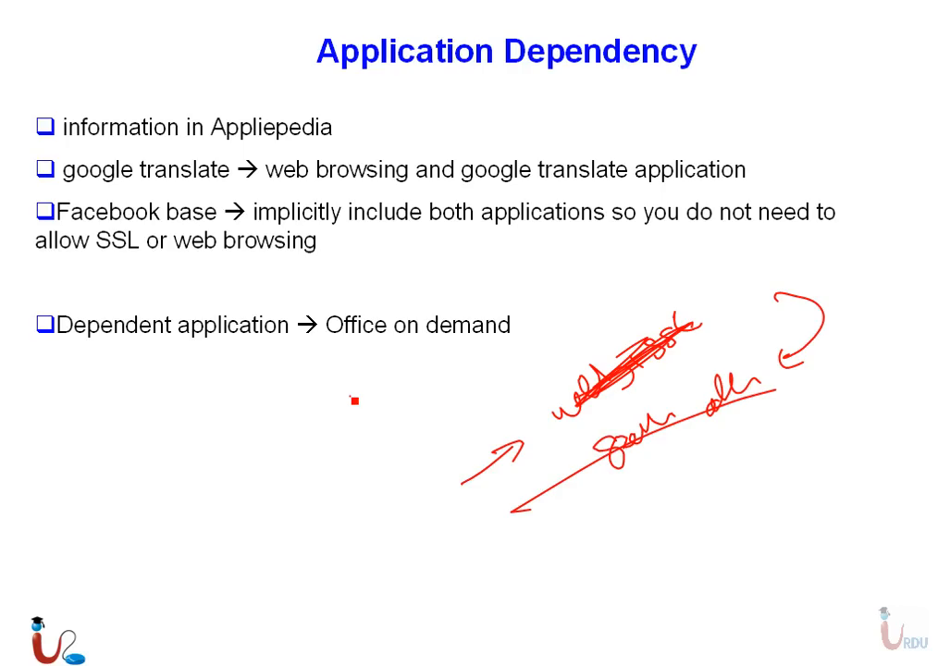
Advance to the Application ID slide, and return to the firewall to review its existing security policy rules
key("Right")
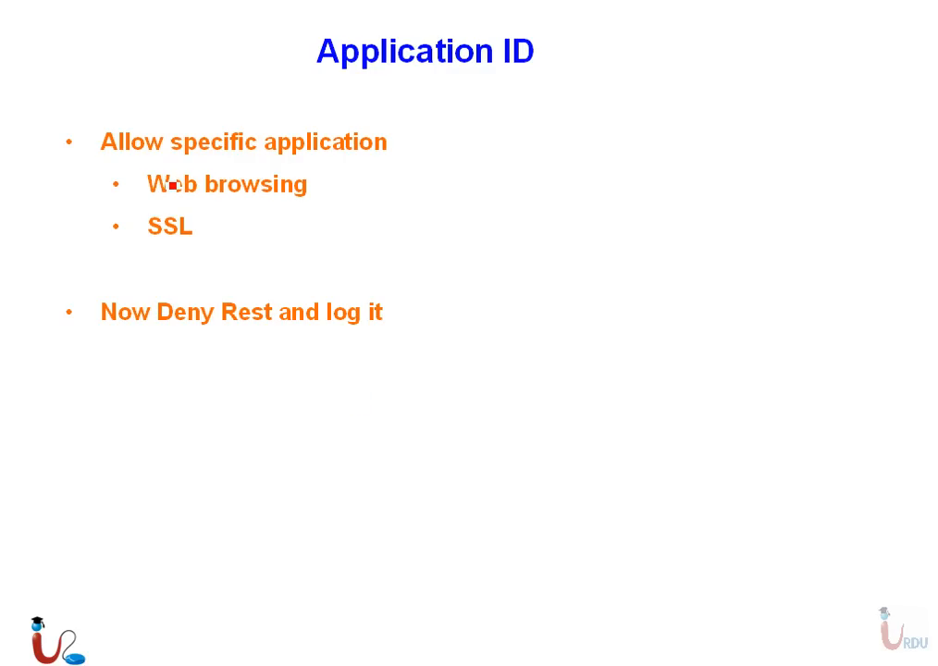
key("super")
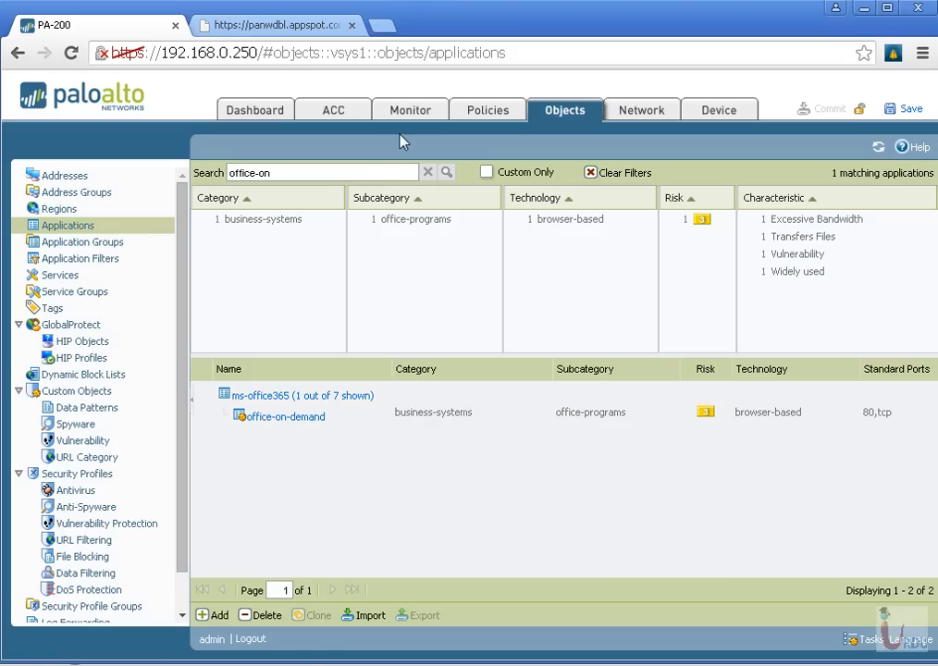
left_click(403, 111)
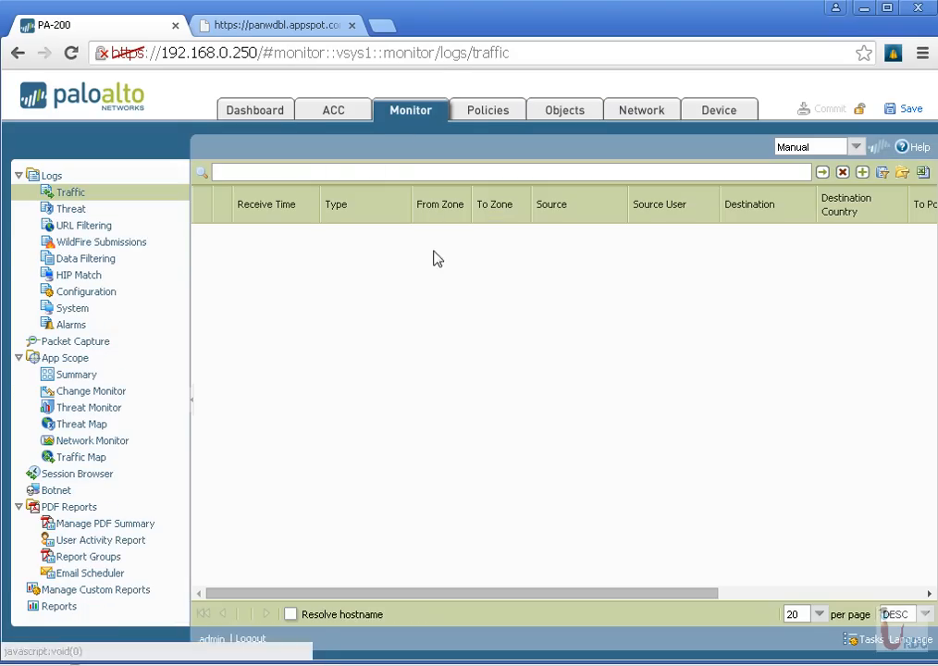
left_click(496, 118)
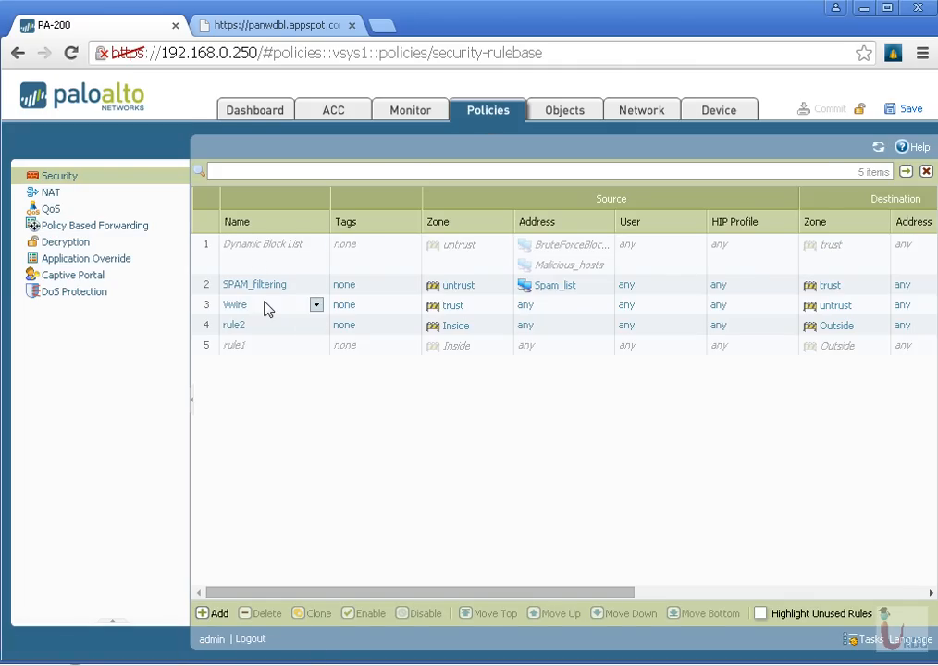
left_click_drag(564, 594, 695, 593)
left_click_drag(530, 599, 398, 597)
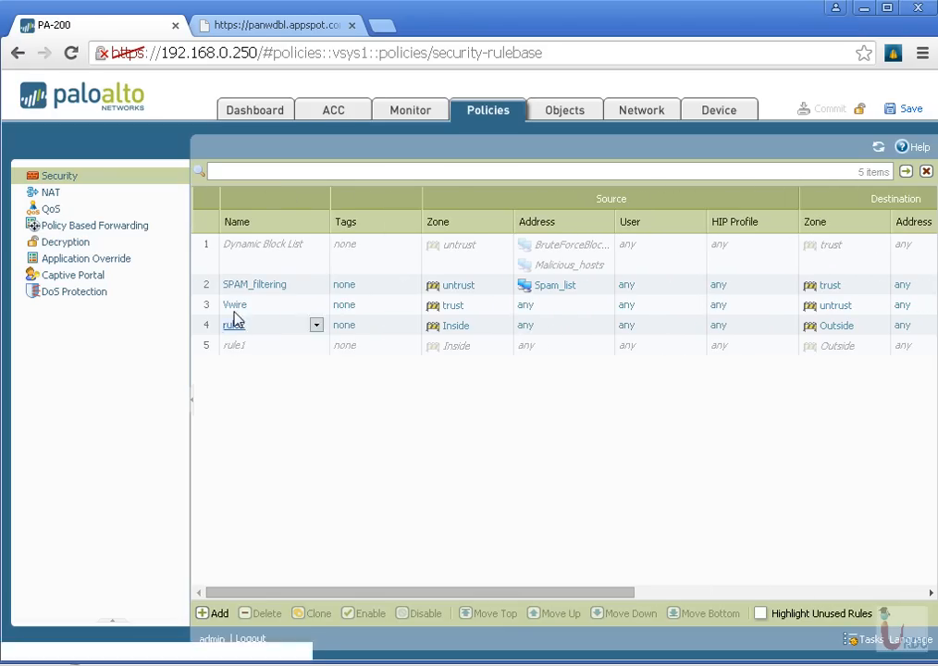
Add a new security policy rule and name it Allow Web Browsing
left_click(216, 615)
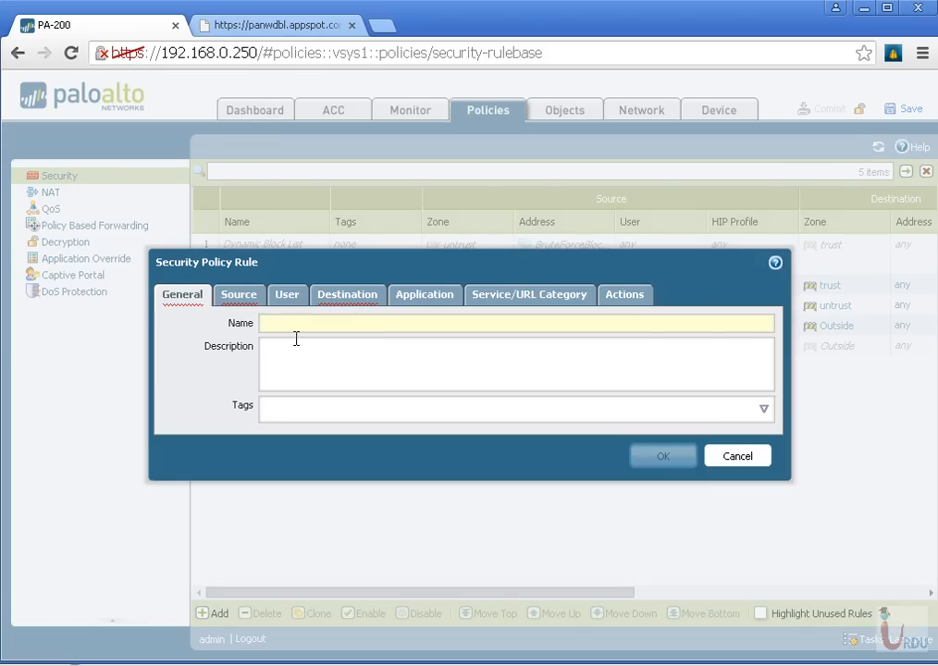
type("All")
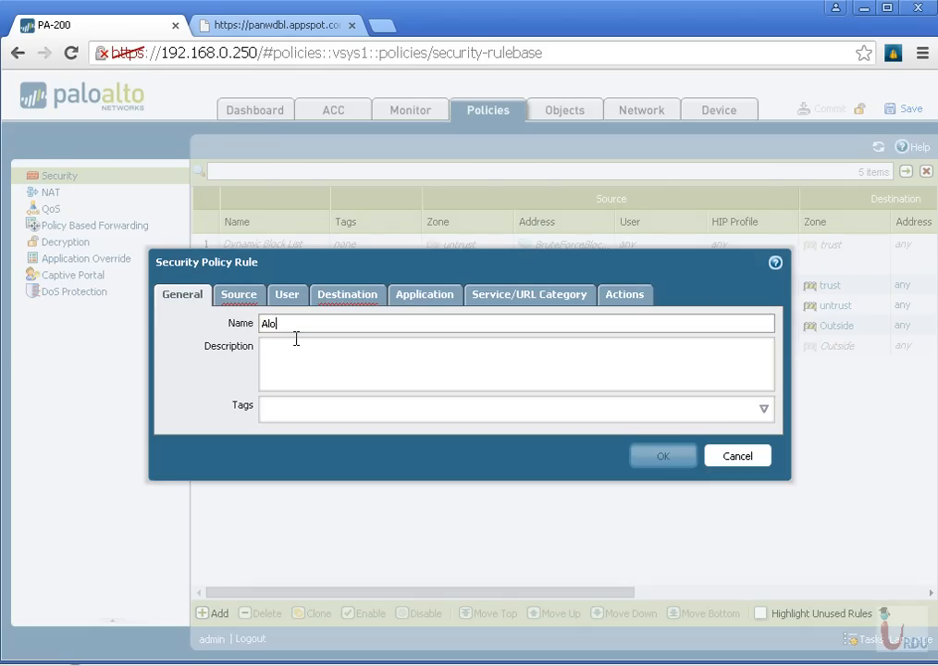
type("ow Web Browsing")
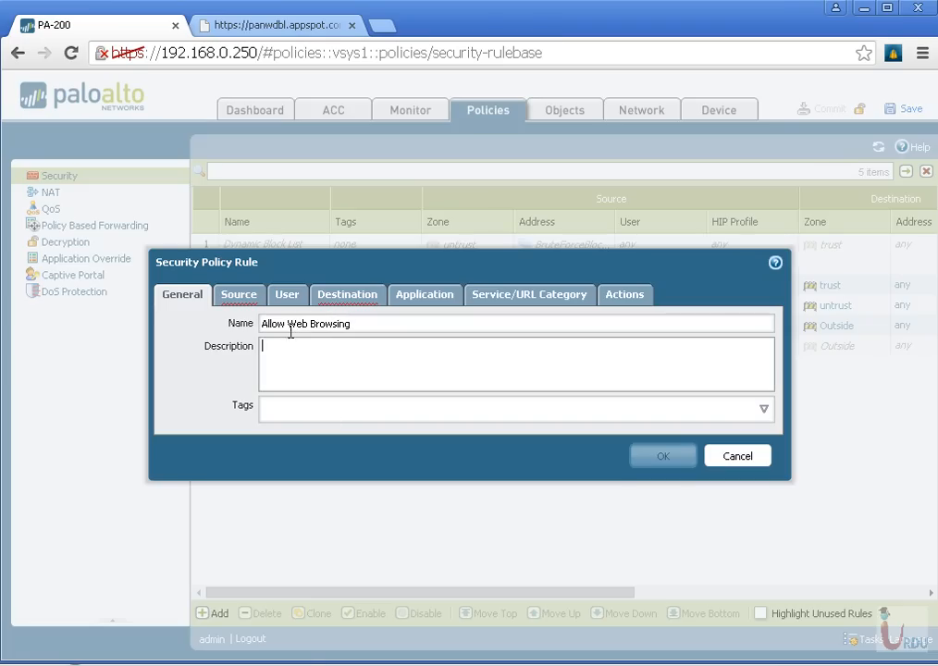
Set the Allow Web Browsing rule's source zone to trust and its destination zone to untrust
left_click(246, 297)
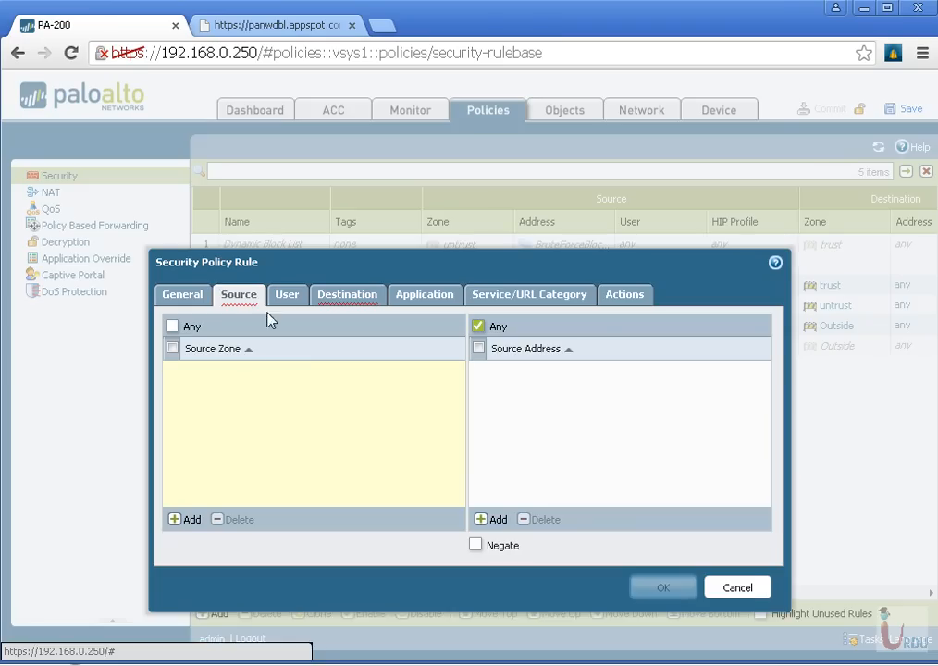
left_click(190, 521)
left_click(207, 460)
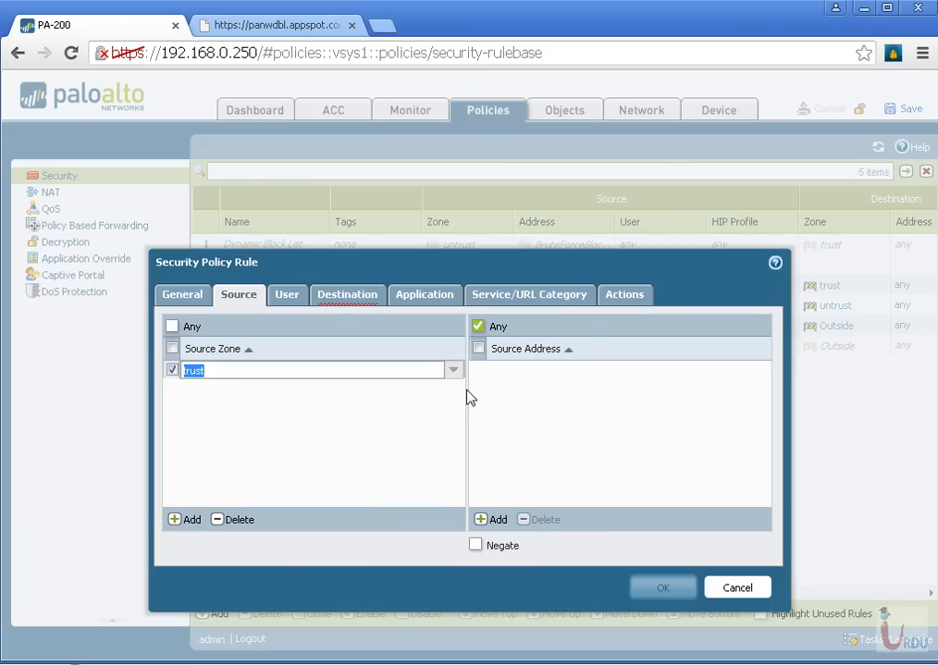
left_click(334, 298)
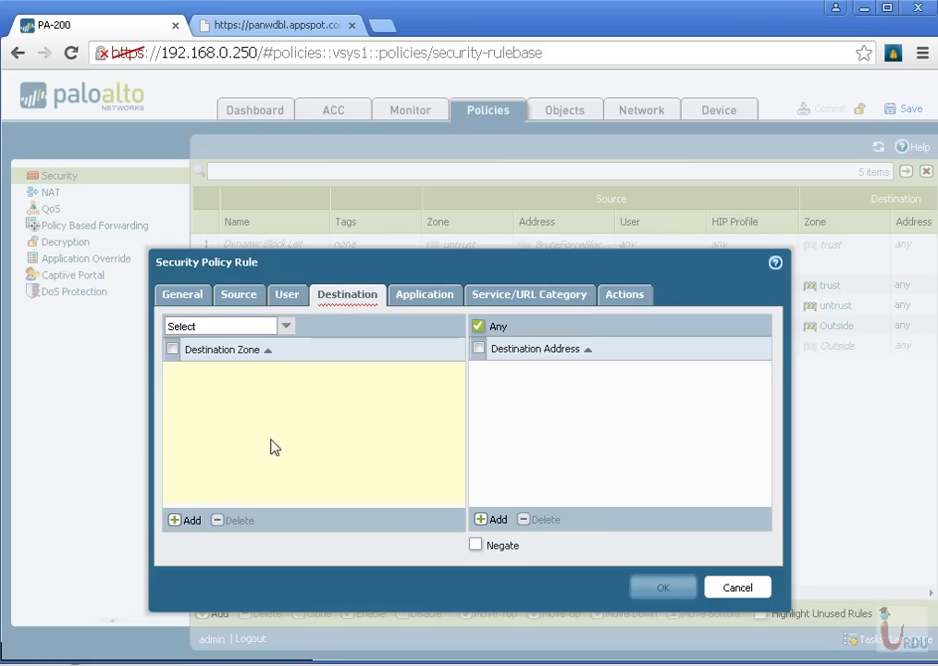
left_click(190, 520)
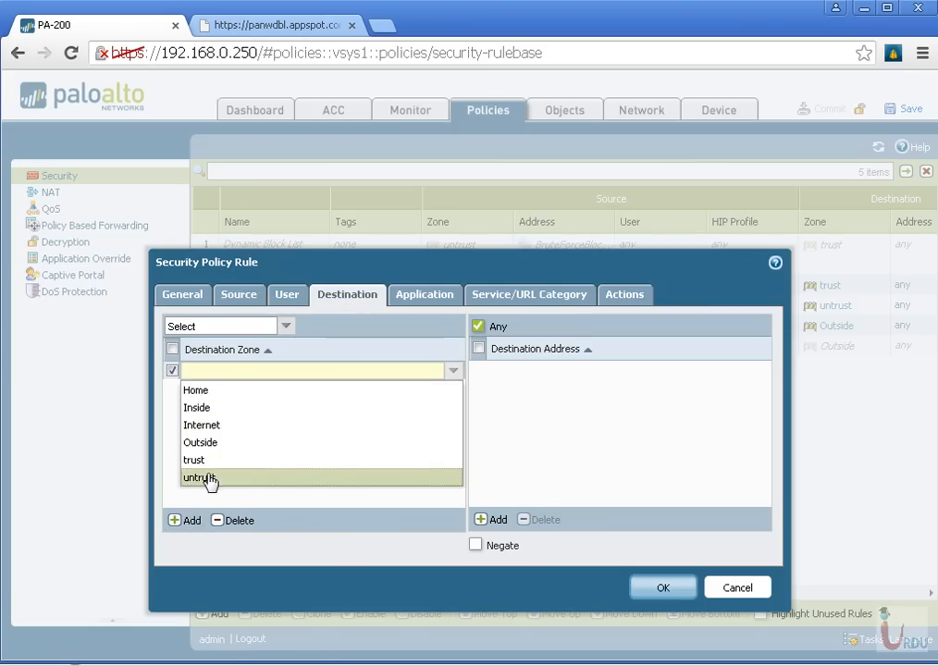
left_click(209, 478)
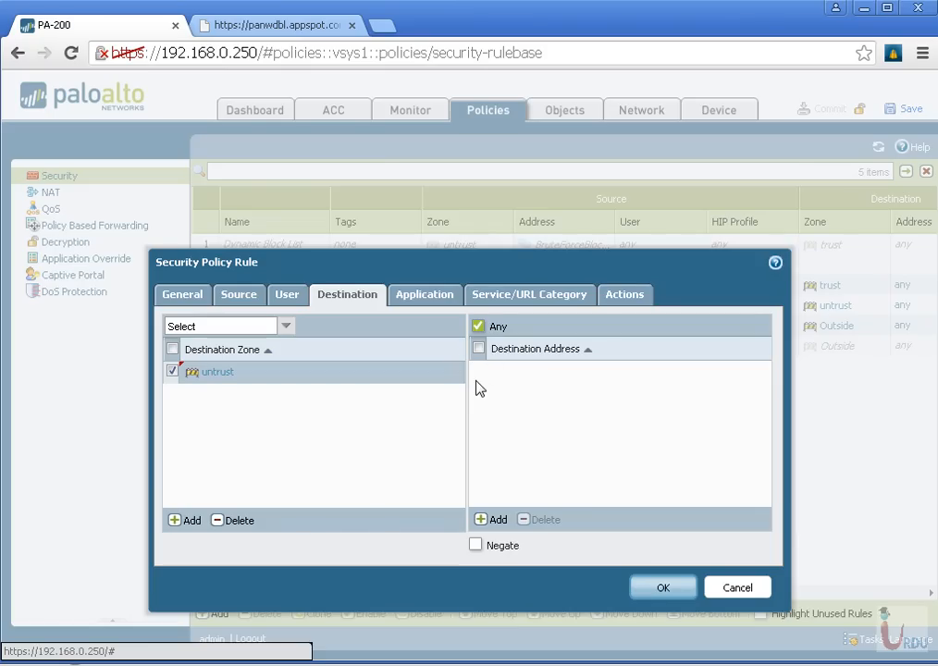
Add the ssl and web-browsing applications to the Allow Web Browsing rule
left_click(415, 297)
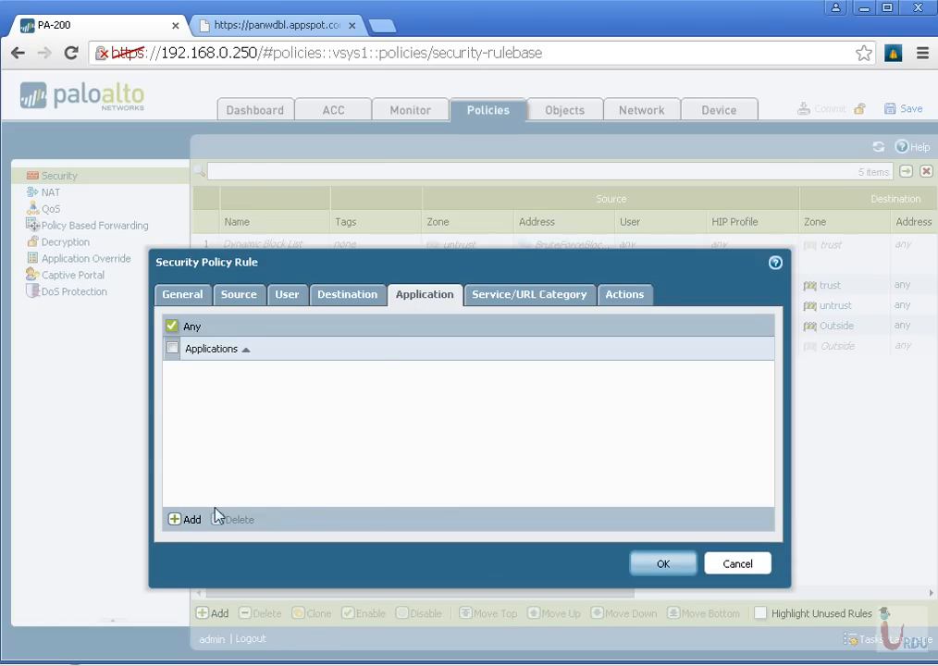
left_click(190, 520)
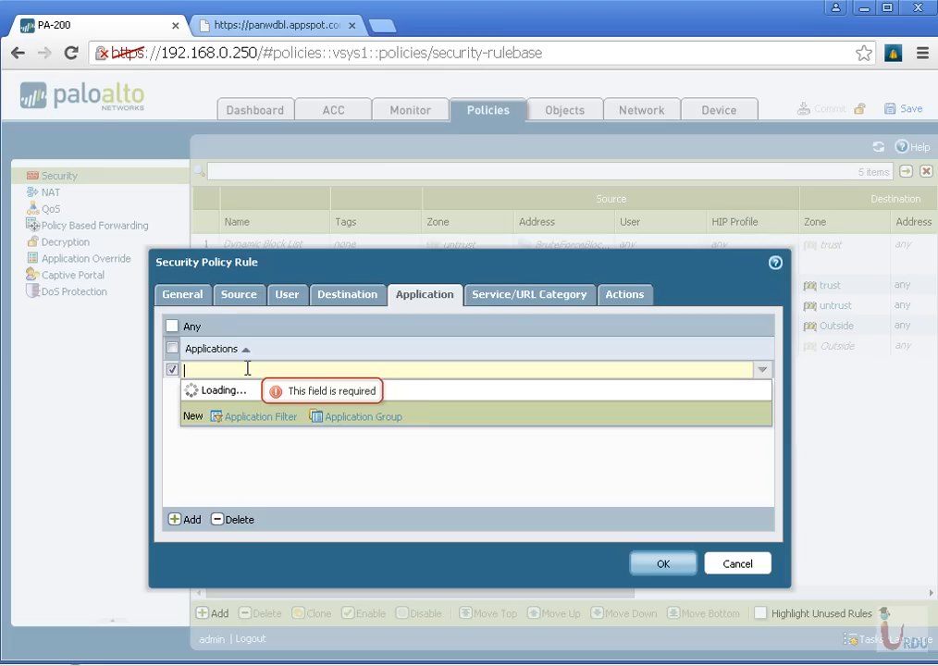
type("ssl")
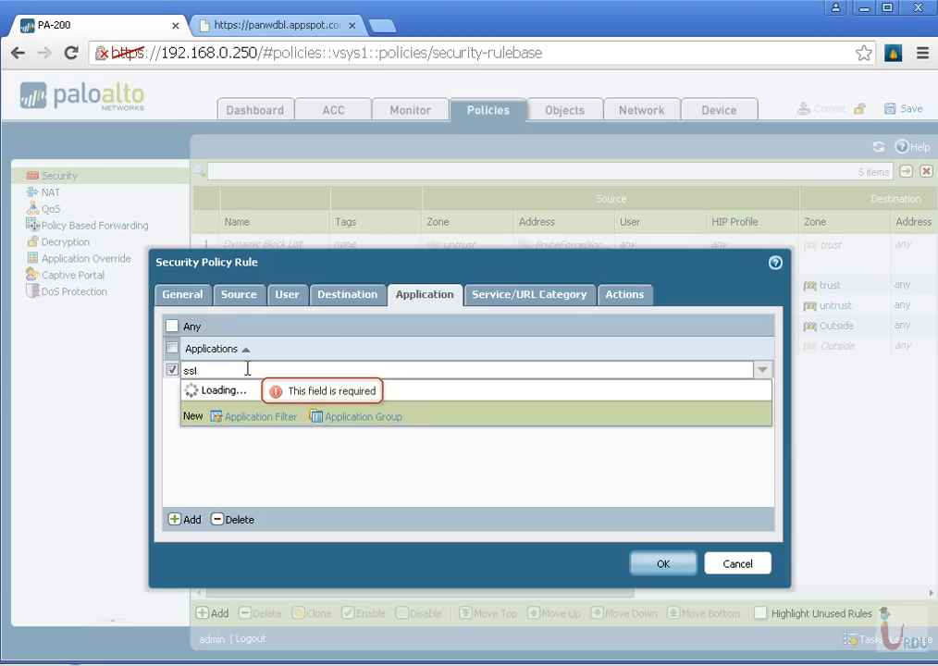
left_click(212, 436)
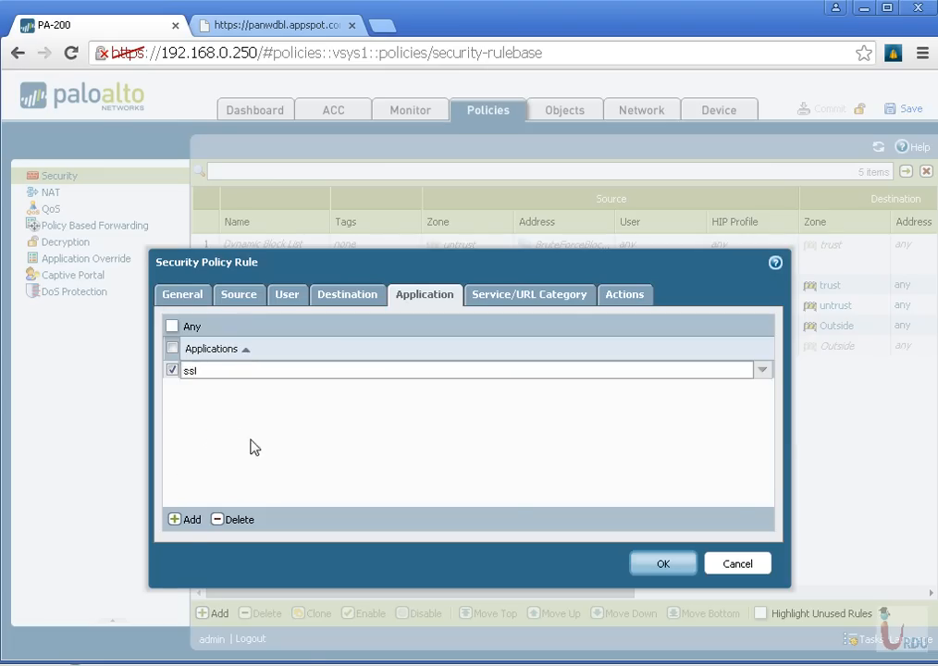
left_click(185, 521)
type("web-br")
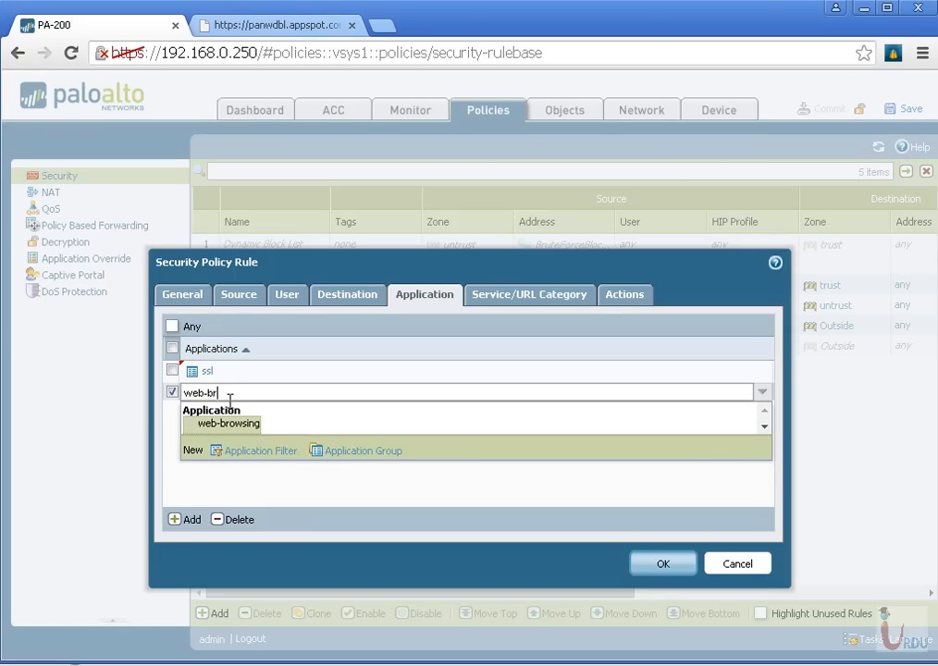
left_click(233, 426)
left_click(279, 479)
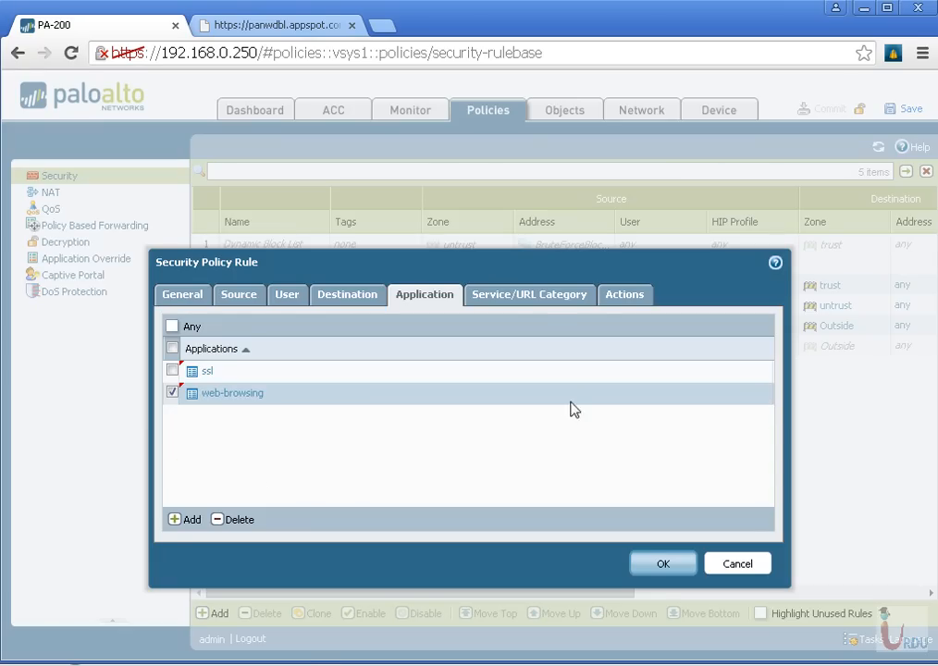
Check the rule's action settings and save it with Allow, and move it directly below SPAM_filtering
left_click(567, 298)
left_click(626, 296)
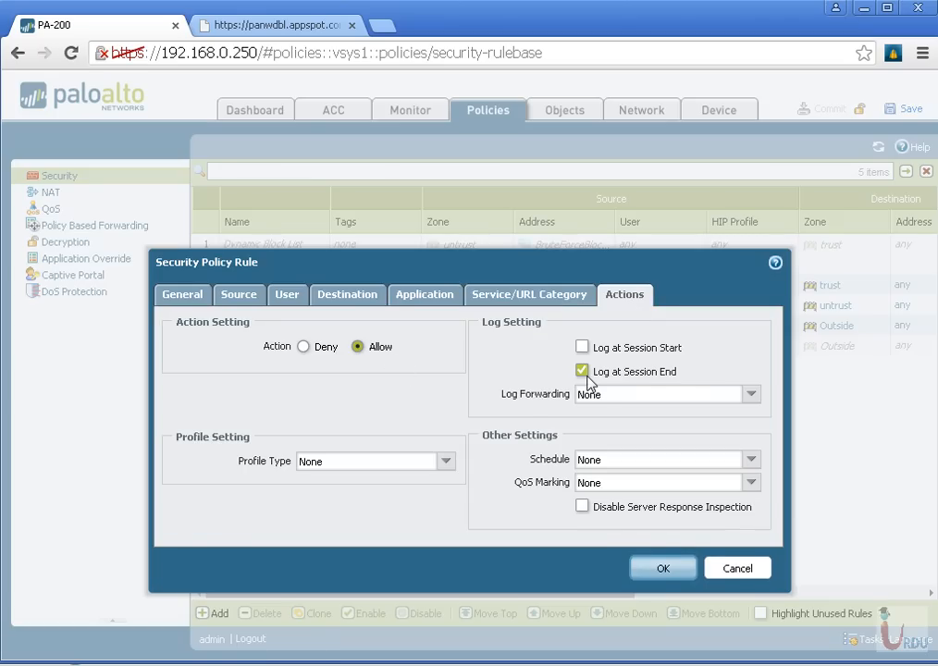
left_click(663, 571)
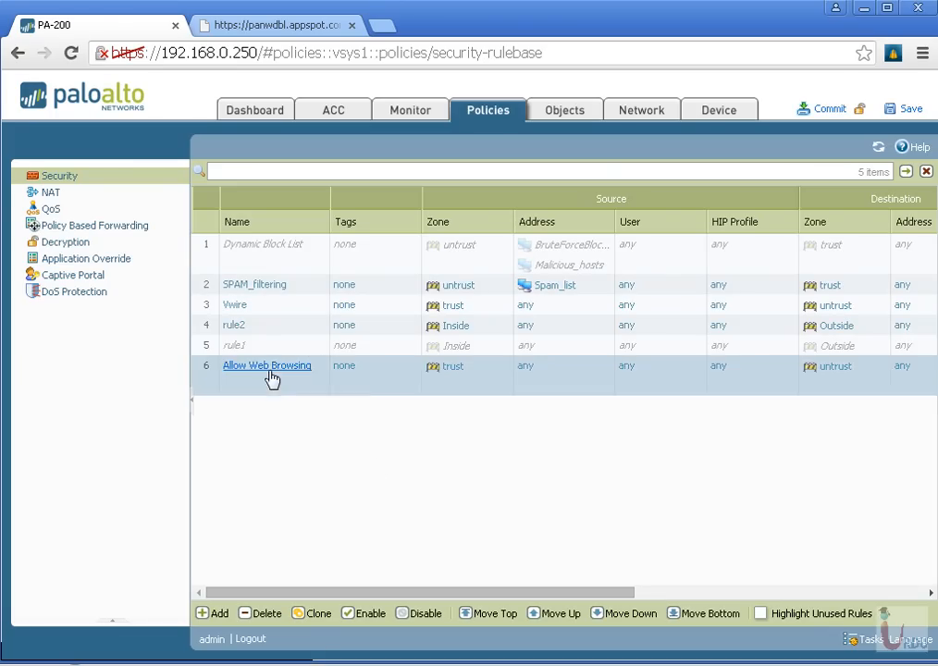
left_click_drag(271, 379, 265, 306)
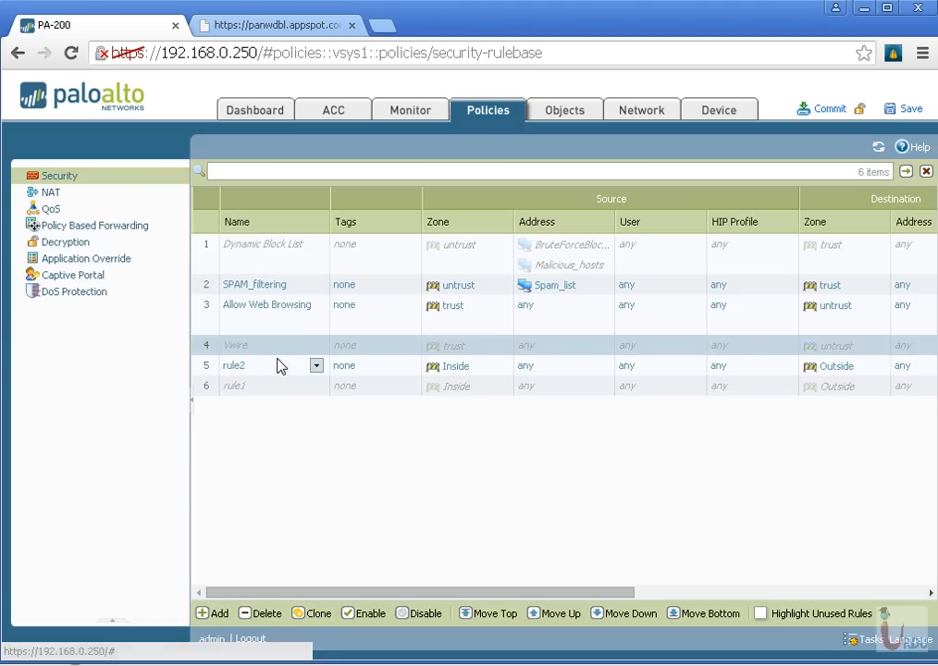
Disable rule2 and enable the Dynamic Block List rule in the security rulebase
left_click(283, 367)
left_click(418, 614)
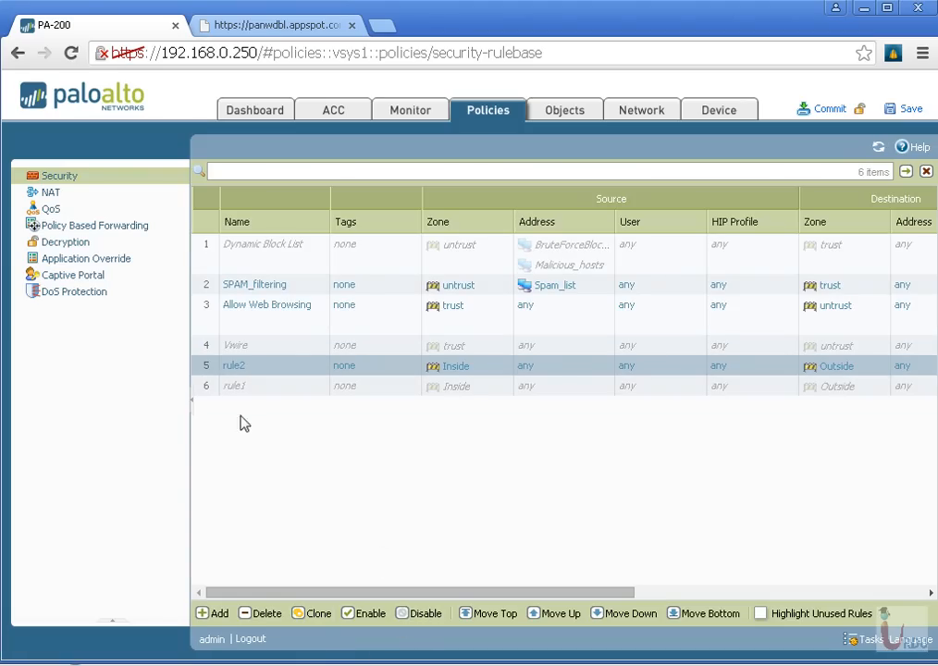
left_click(272, 259)
left_click(356, 613)
mouse_move(287, 362)
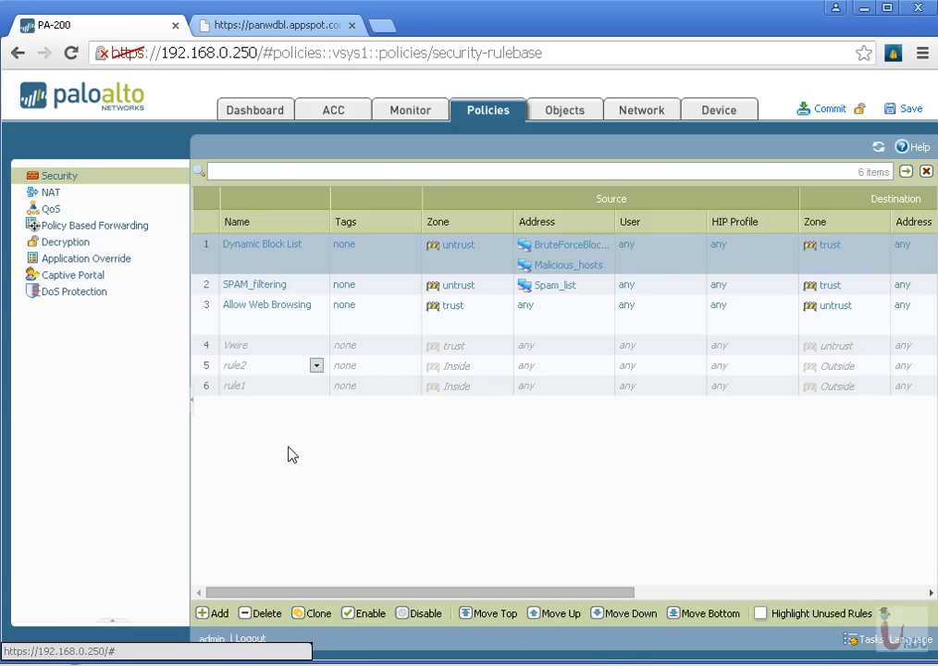
Add a new security policy rule and name it Deny Rest
left_click(214, 613)
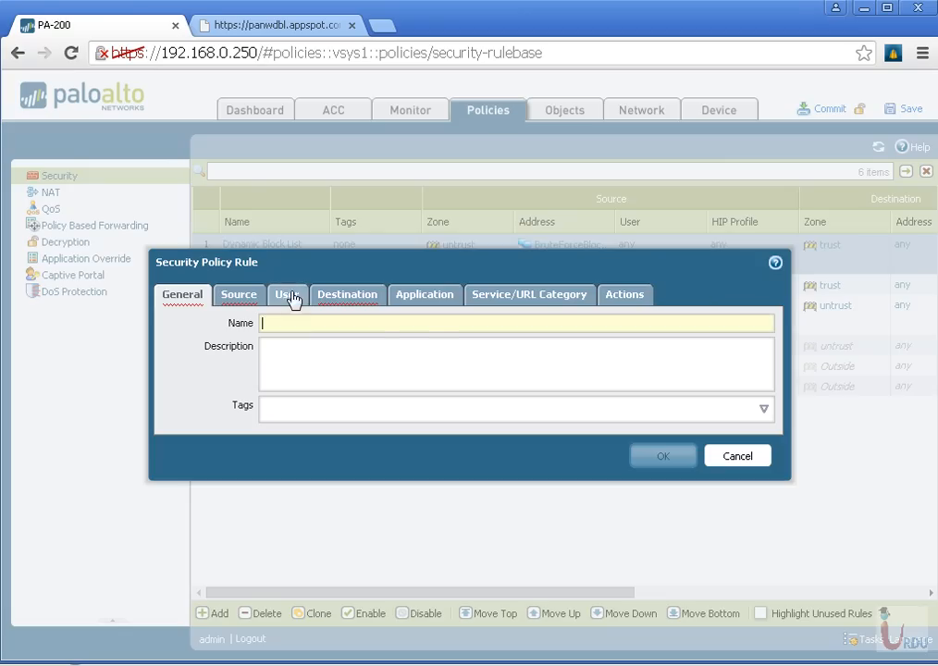
type("Deny Rest")
Set the Deny Rest rule's source zone to trust and its destination zone to untrust
left_click(257, 300)
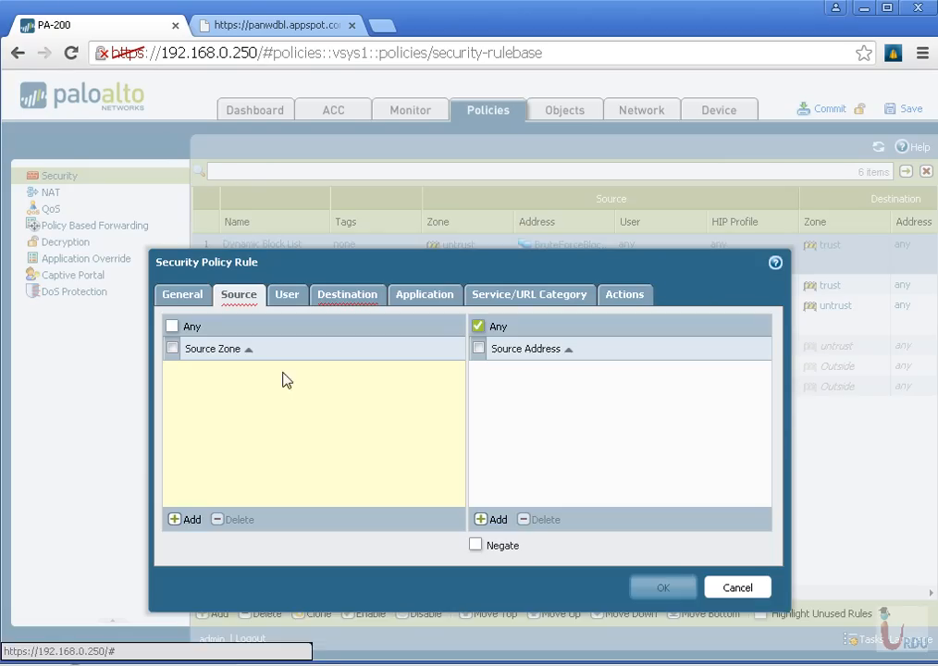
left_click(187, 519)
left_click(211, 460)
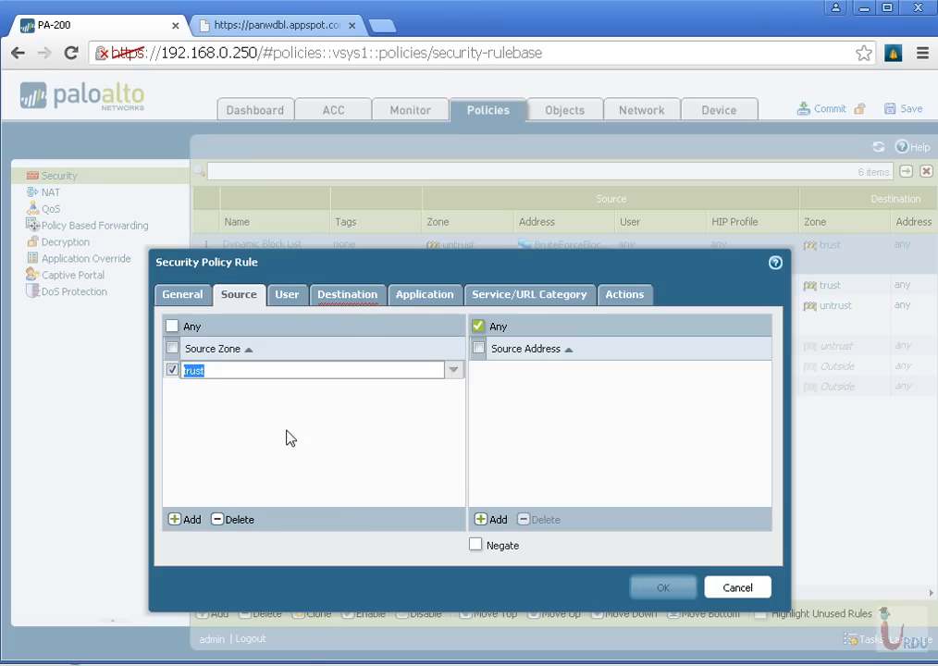
left_click(352, 296)
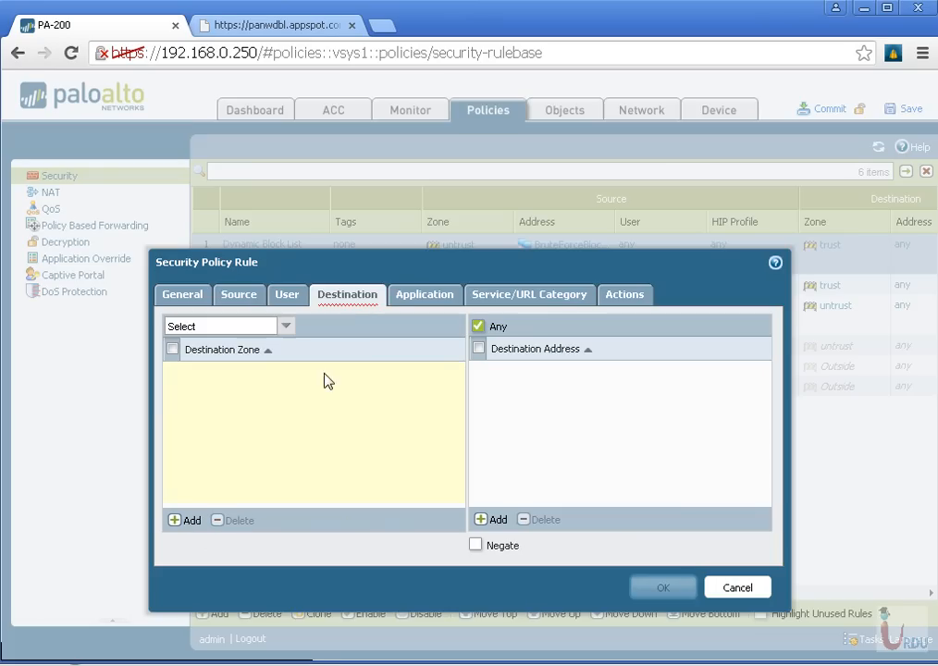
left_click(190, 521)
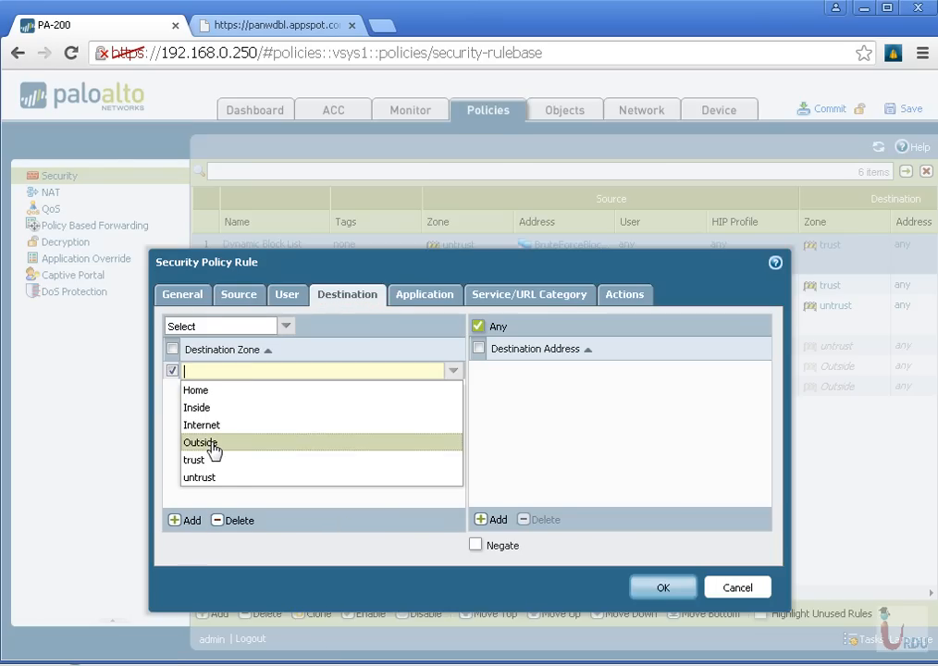
left_click(214, 478)
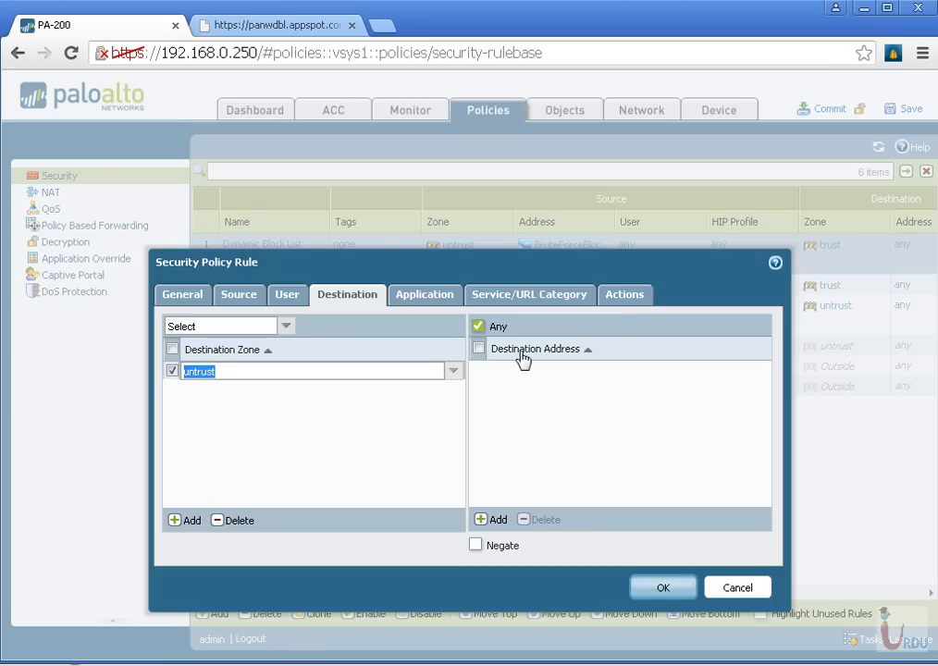
Set the rule's action to Deny with logging at session start instead of session end, and save the rule
left_click(622, 305)
left_click(317, 348)
left_click(582, 347)
left_click(582, 370)
left_click(665, 573)
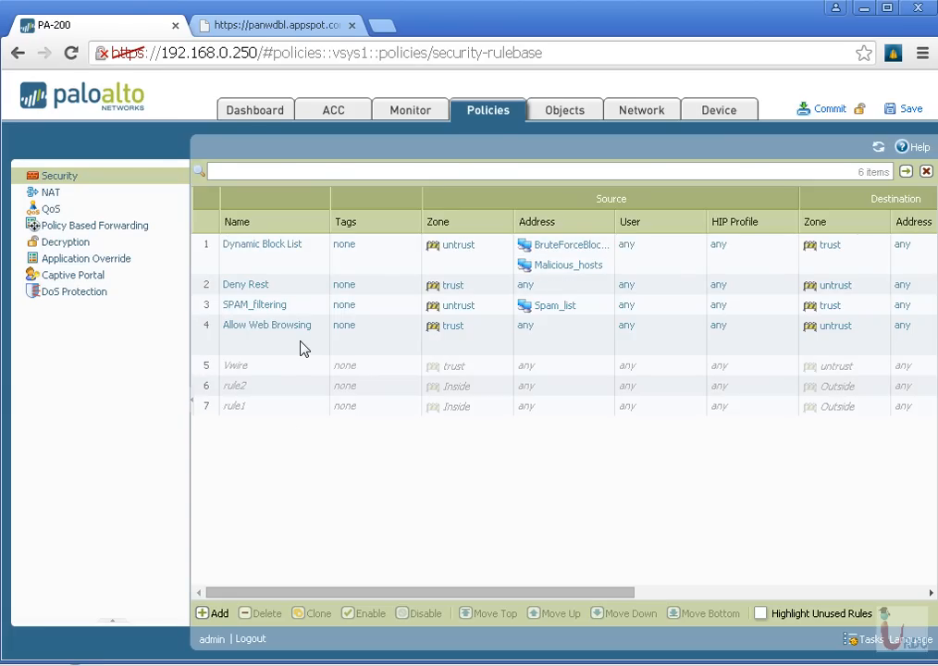
Move the Deny Rest rule directly below Allow Web Browsing, and commit the configuration
left_click_drag(278, 285, 290, 353)
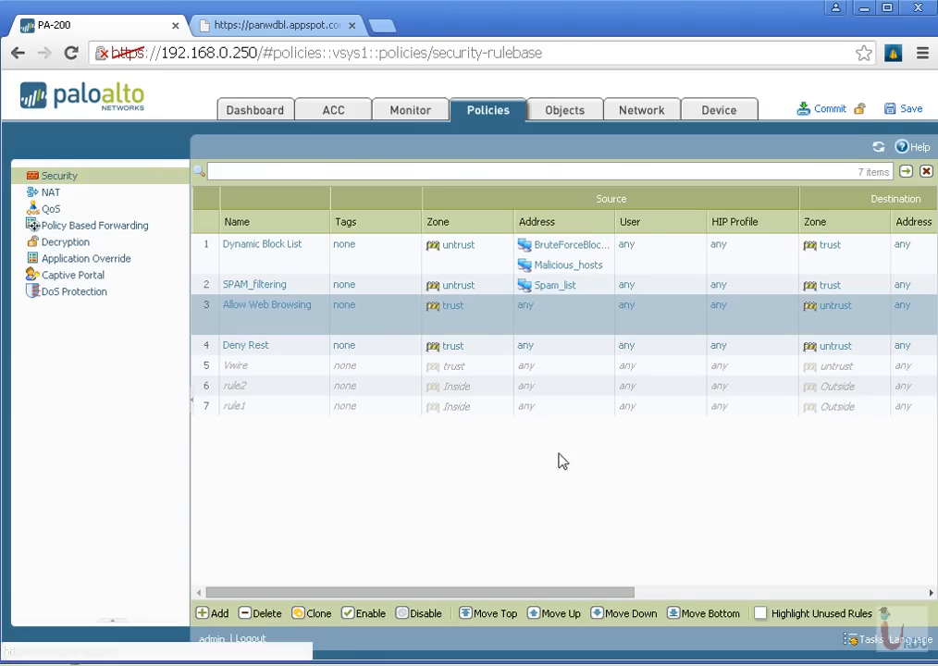
left_click(832, 119)
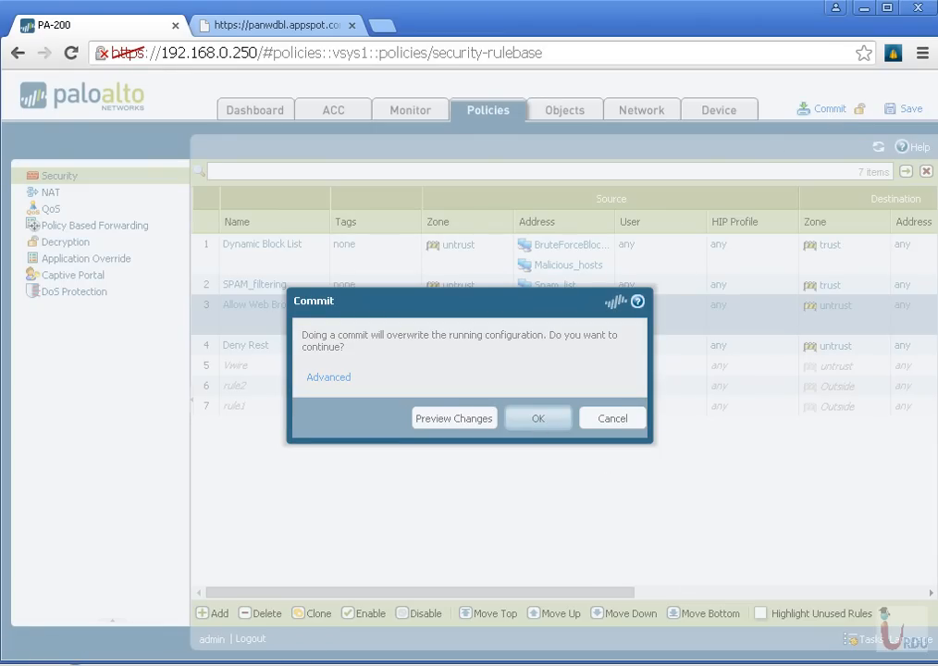
left_click(539, 420)
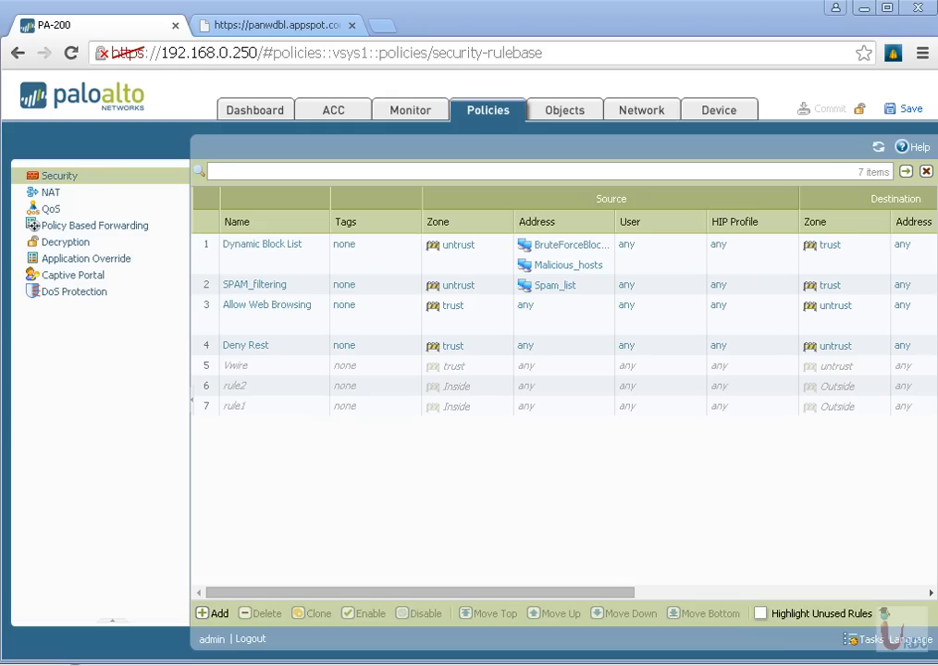
Switch to a Windows command prompt and ping google.com
key("super")
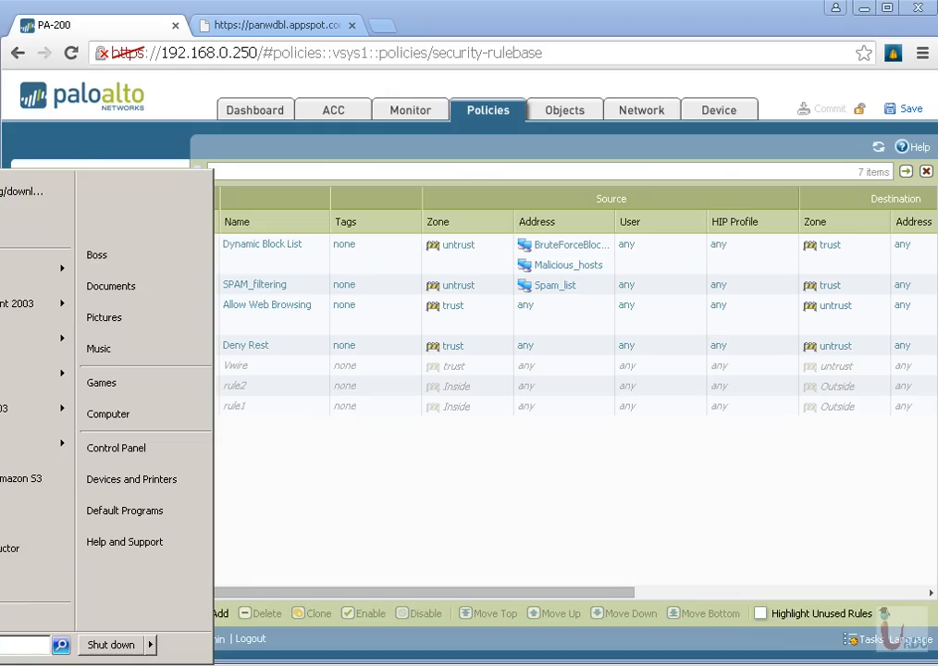
type("cmd")
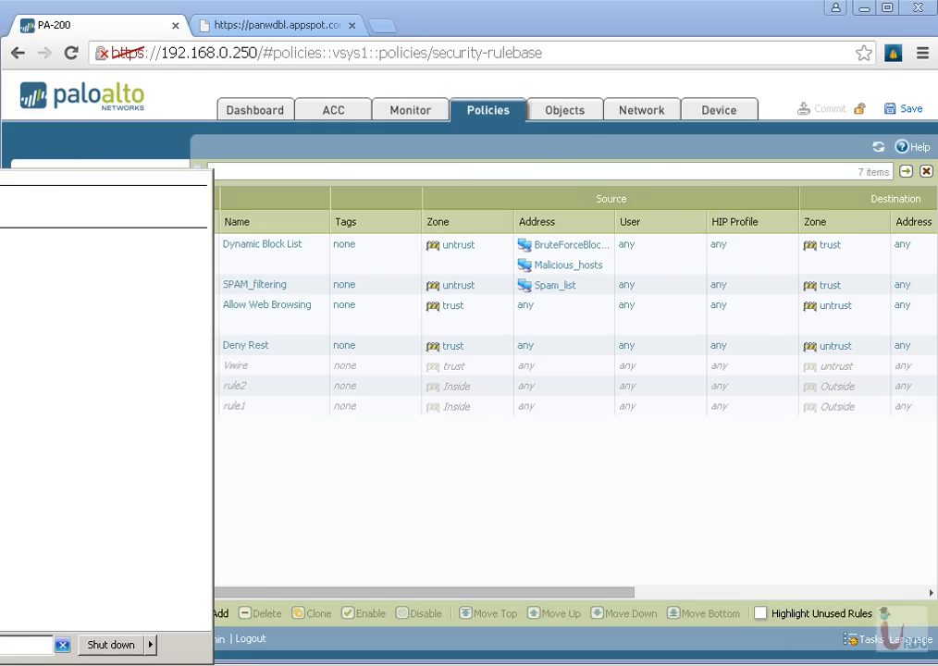
key("Return")
left_click_drag(119, 156, 248, 225)
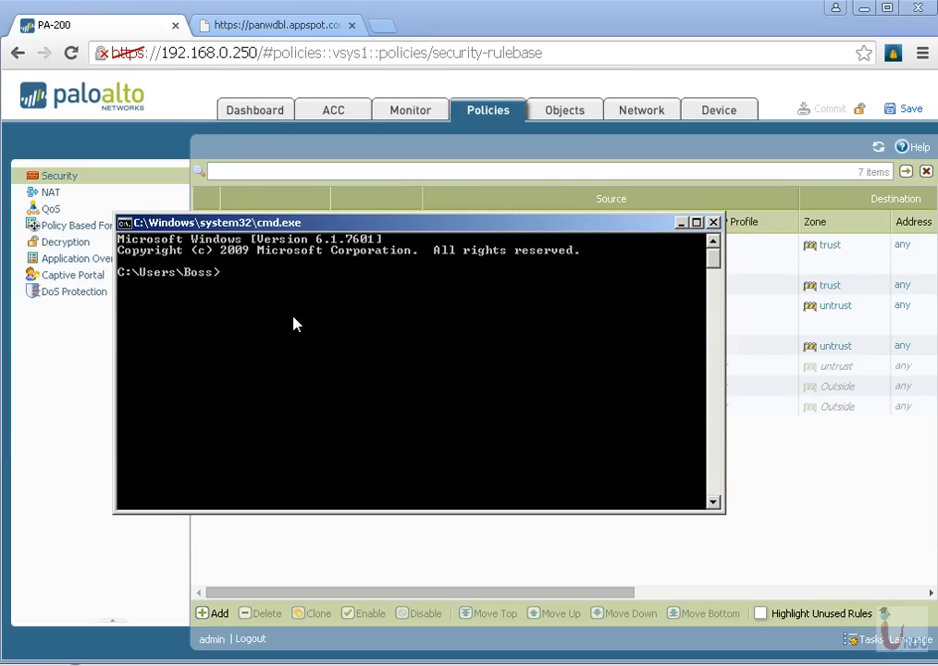
type("ping google.com")
key("Return")
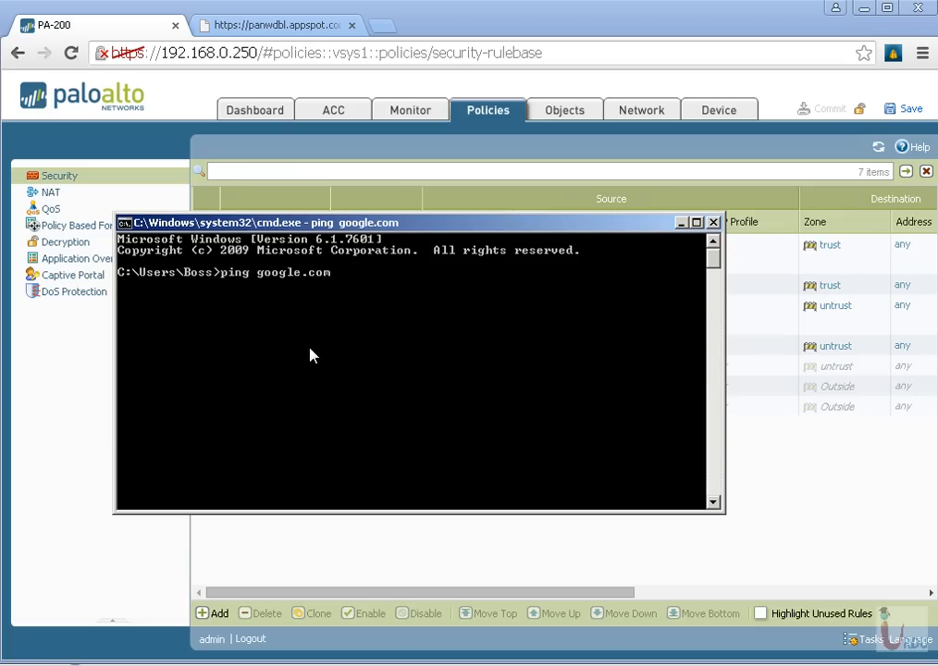
Return to the firewall and examine the traffic log's port, application, action and rule columns for the denied sessions
left_click(736, 490)
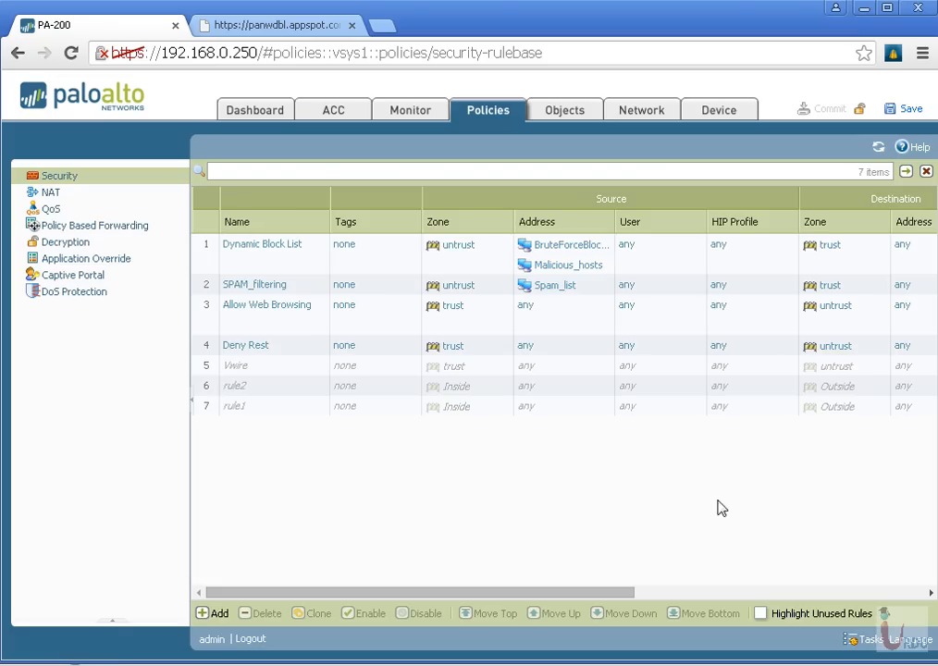
left_click(417, 111)
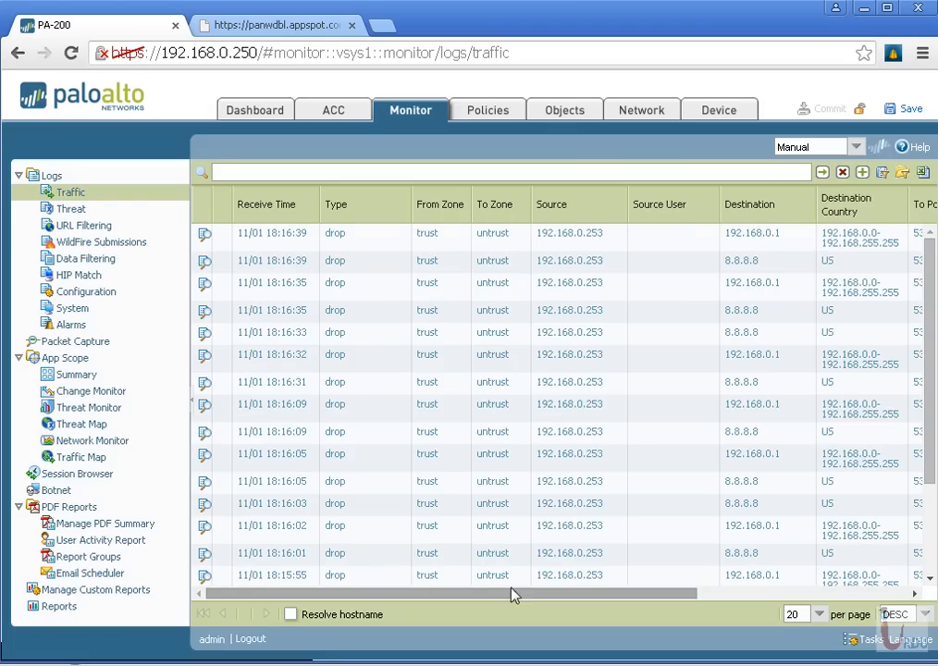
left_click_drag(510, 599, 780, 583)
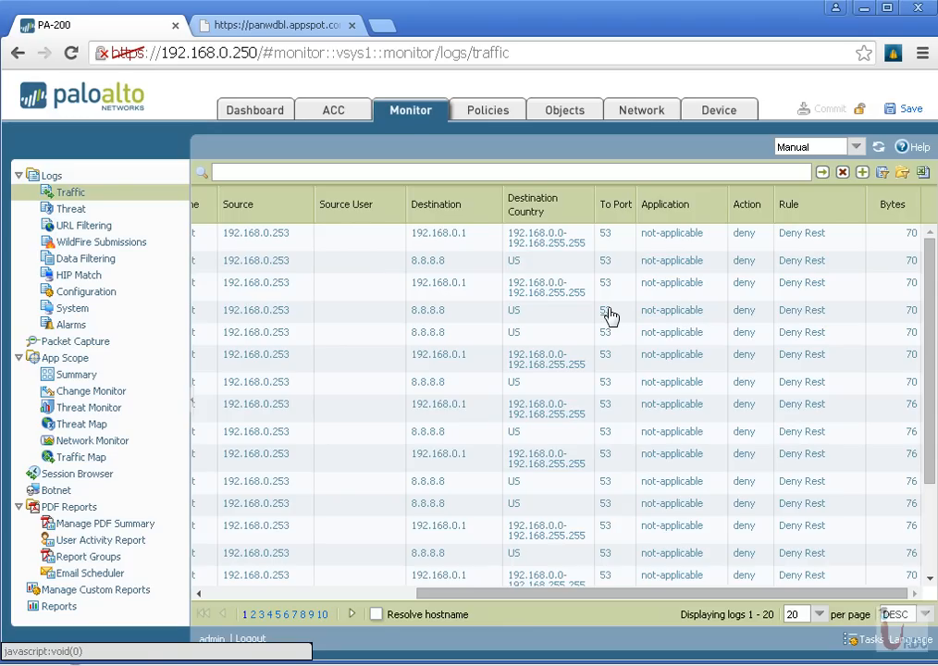
scroll(654, 433, "down", 3)
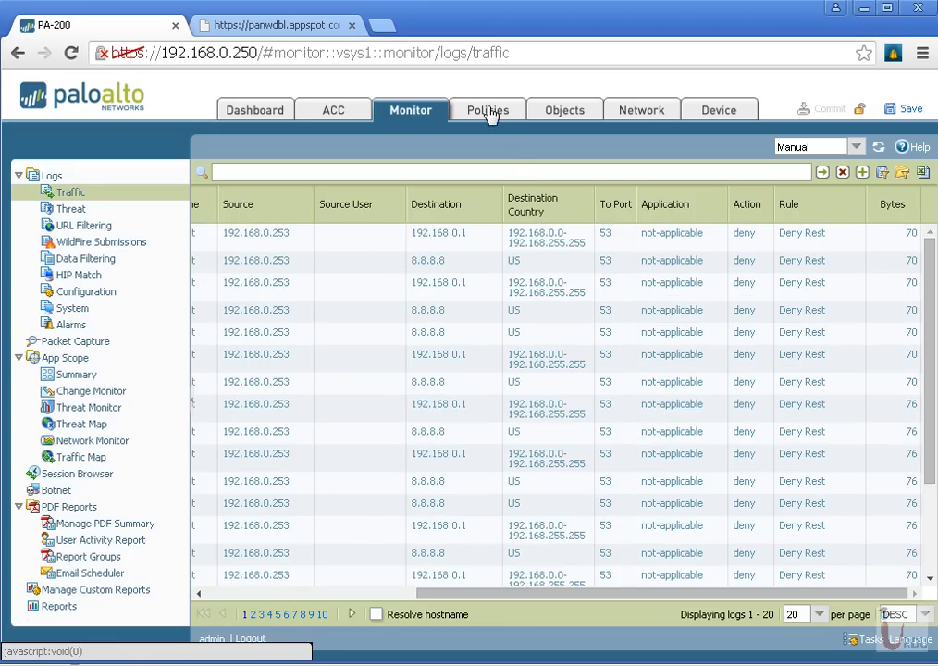
Add the dns and ping applications to the Allow Web Browsing security rule, and save the rule
left_click(489, 110)
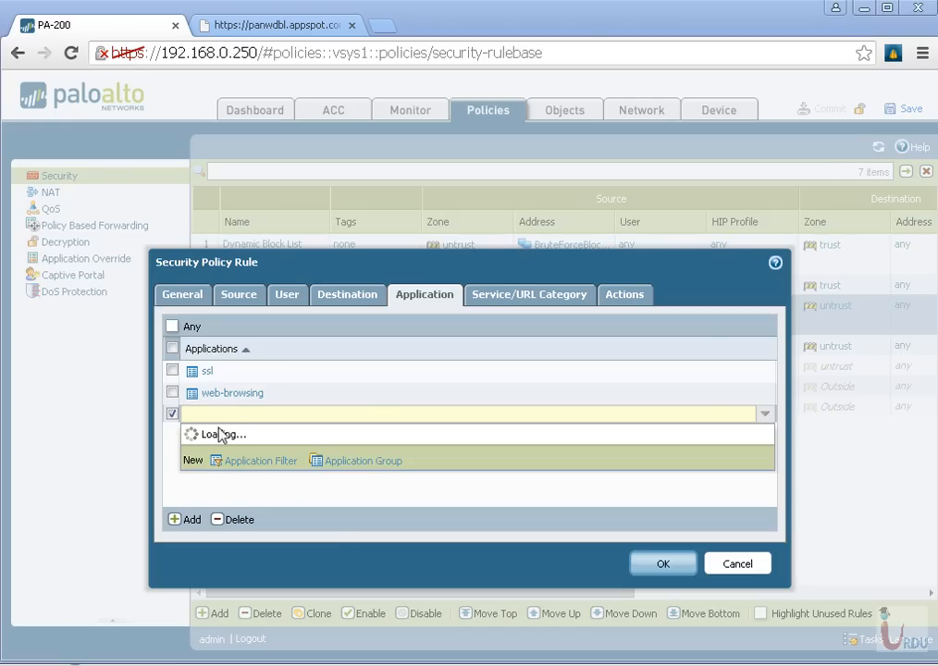
type("dns")
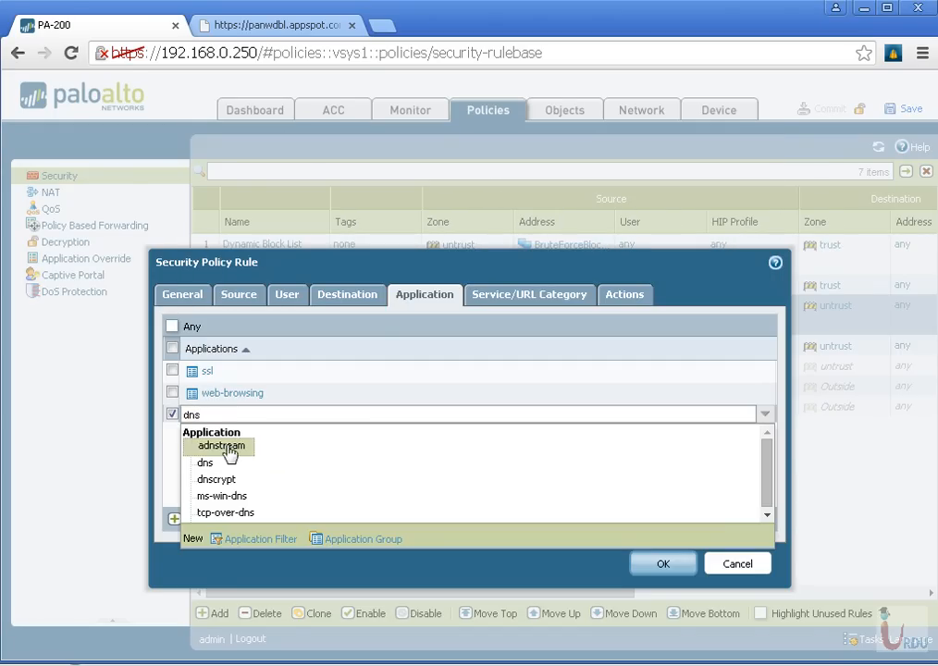
left_click(215, 463)
left_click(266, 467)
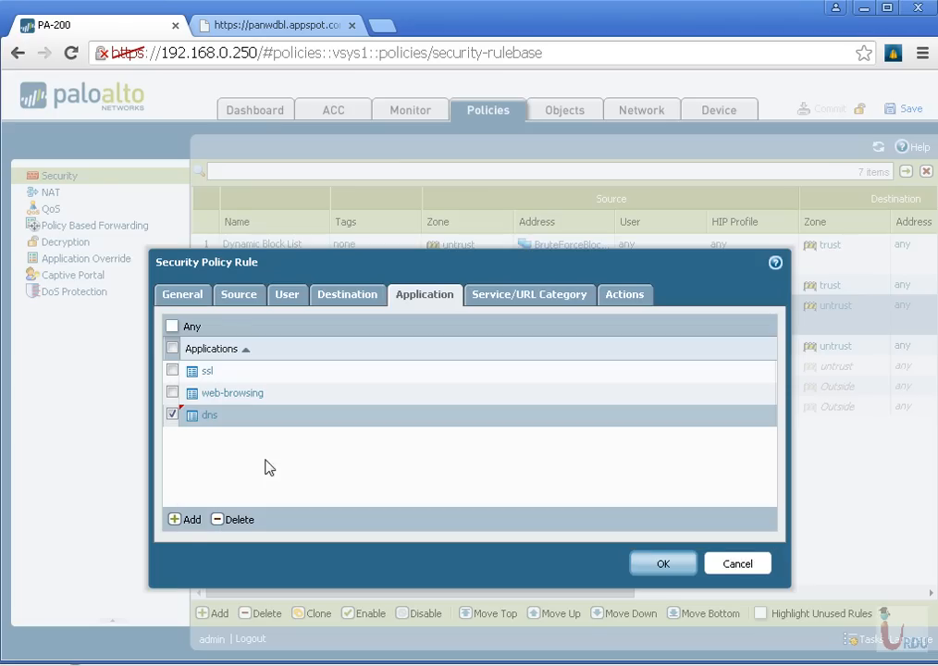
left_click(186, 520)
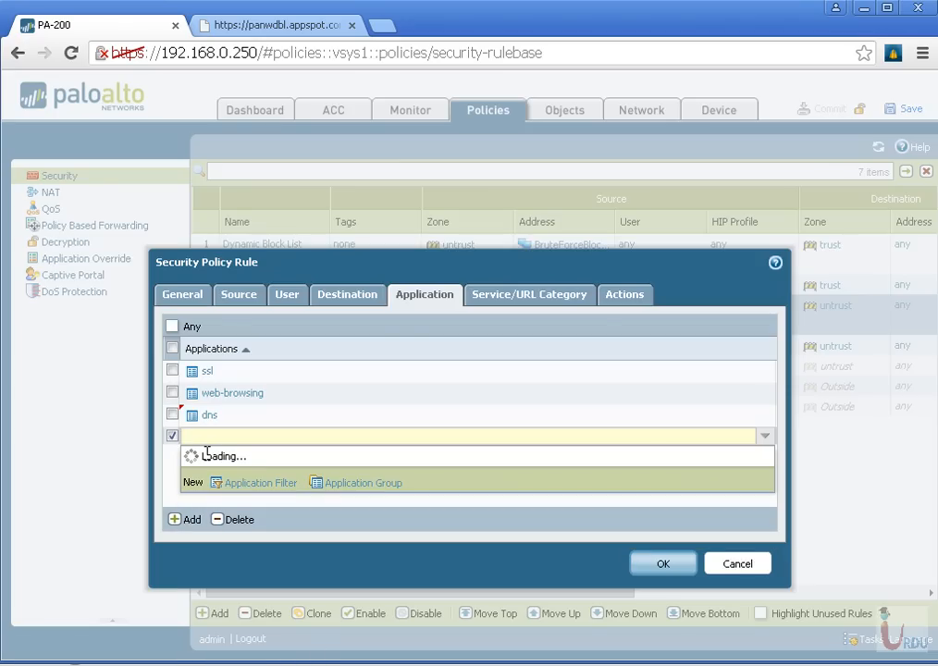
type("ping")
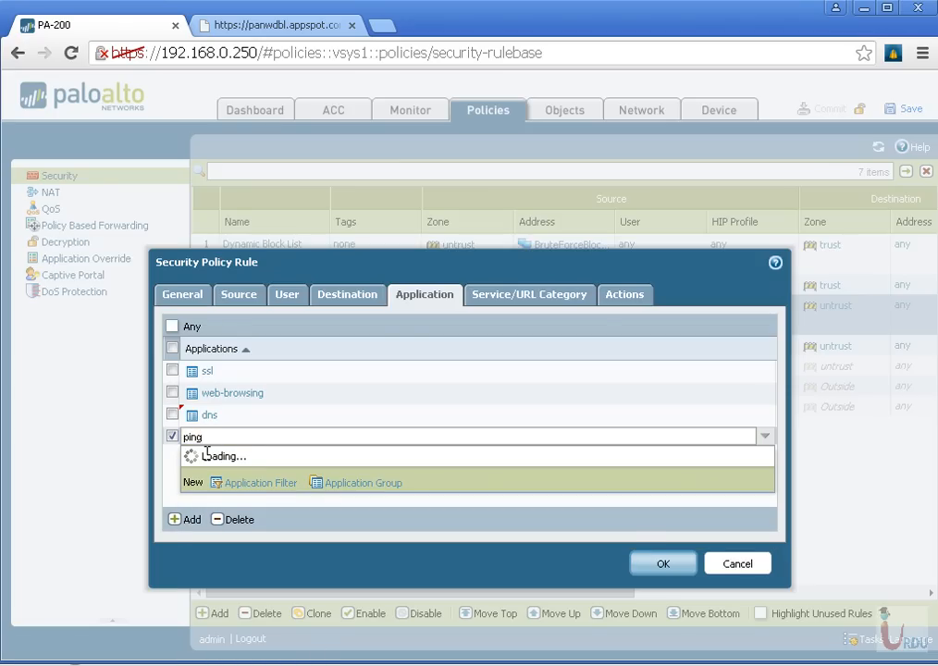
left_click(212, 491)
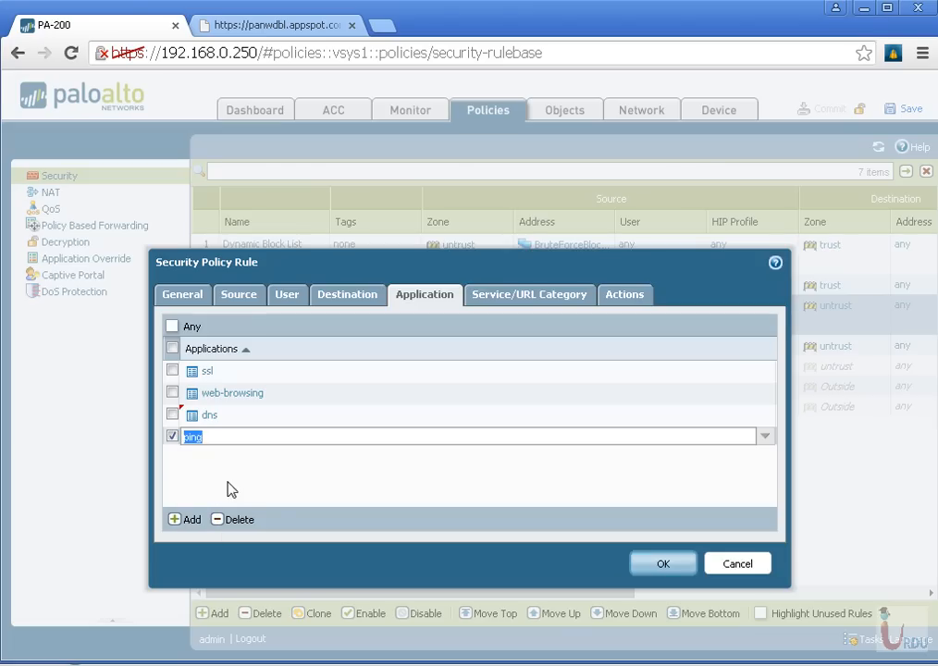
left_click(659, 564)
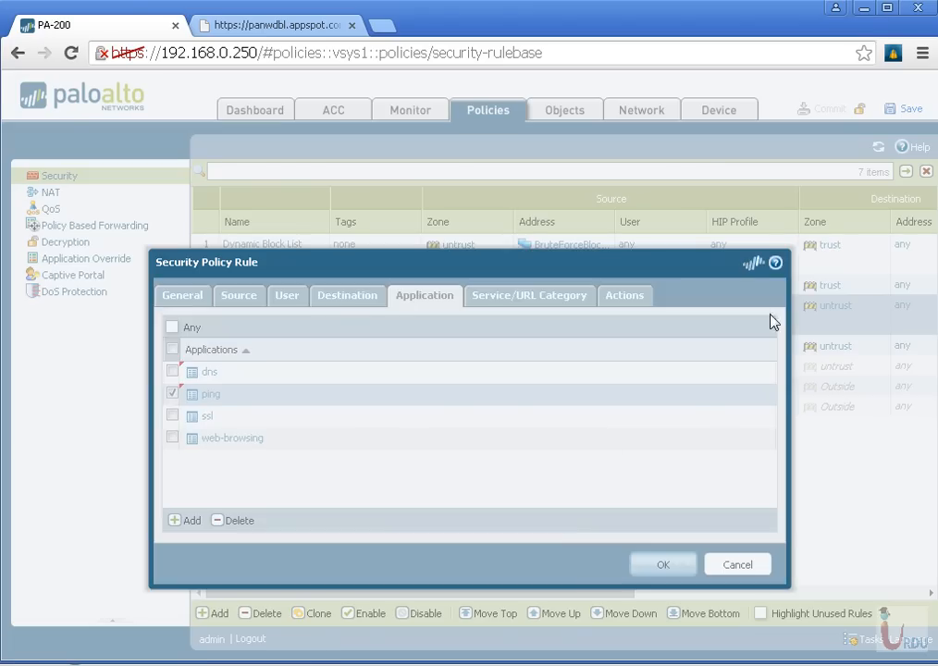
Commit the updated configuration to the firewall and dismiss the commit report
left_click(830, 109)
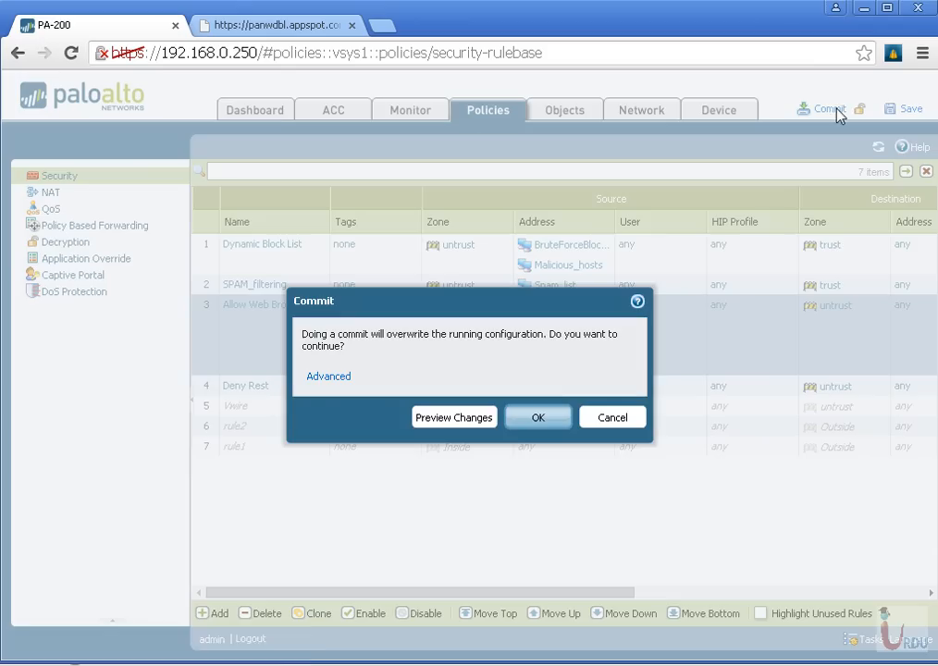
left_click(536, 418)
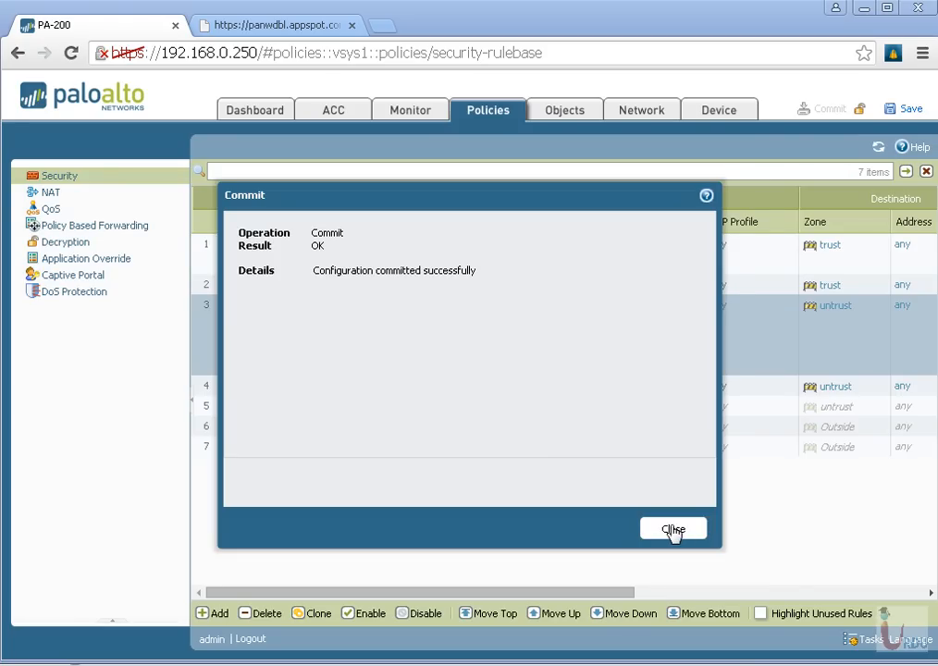
left_click(674, 533)
Switch to the Windows command prompt, ping google.com again, and stop the ping early
left_click(350, 665)
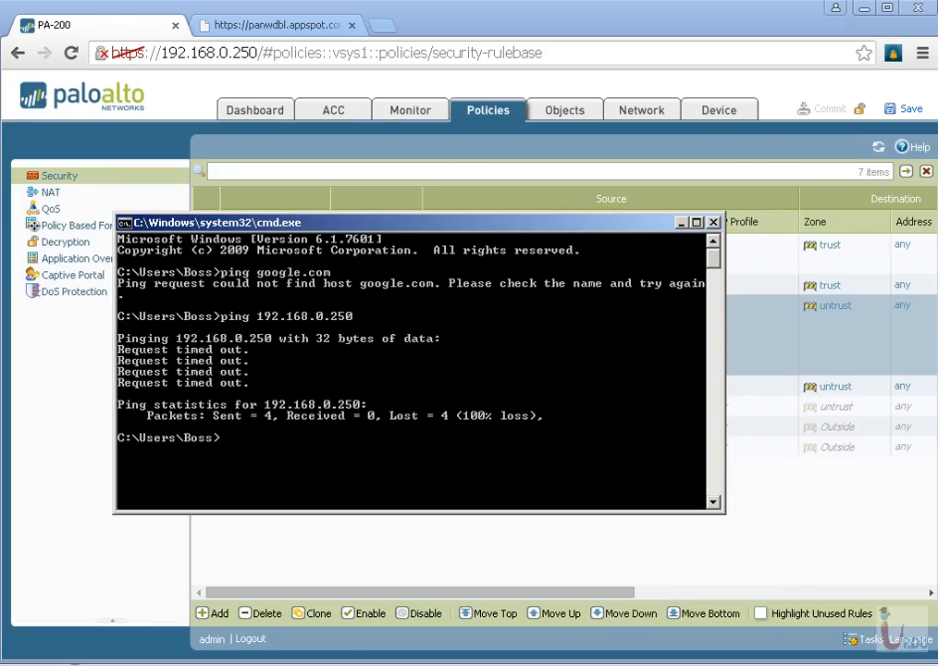
key("Up")
key("Up")
key("Return")
key("ctrl+c")
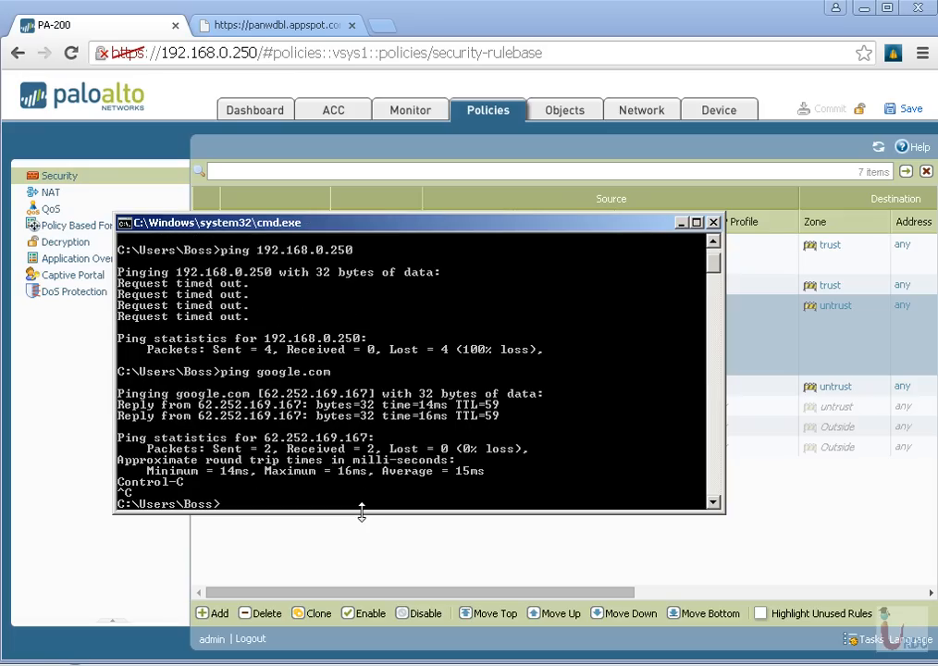
Attempt a telnet connection to google.com from the command prompt
type("telnet google.com")
key("Return")
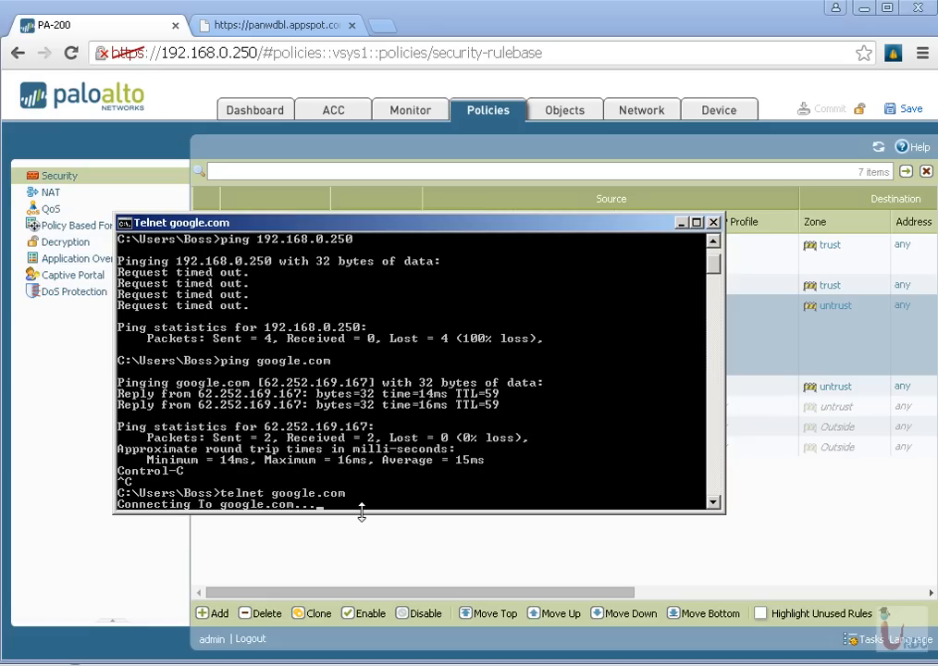
Return to the firewall's traffic log and examine the port, application, action and rule of the newest ping and telnet entries
left_click(541, 116)
left_click(430, 118)
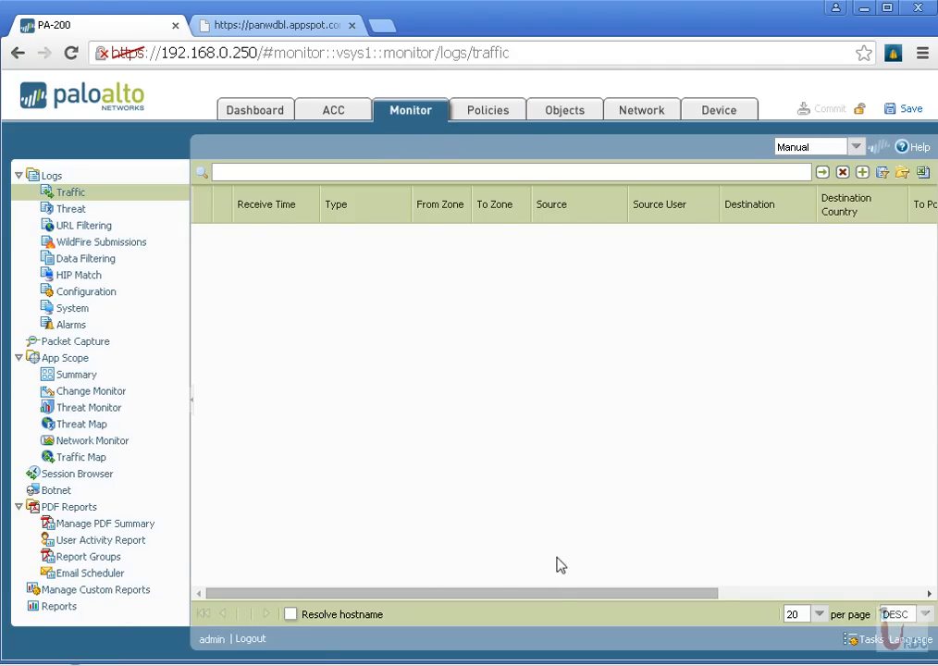
left_click_drag(536, 597, 720, 593)
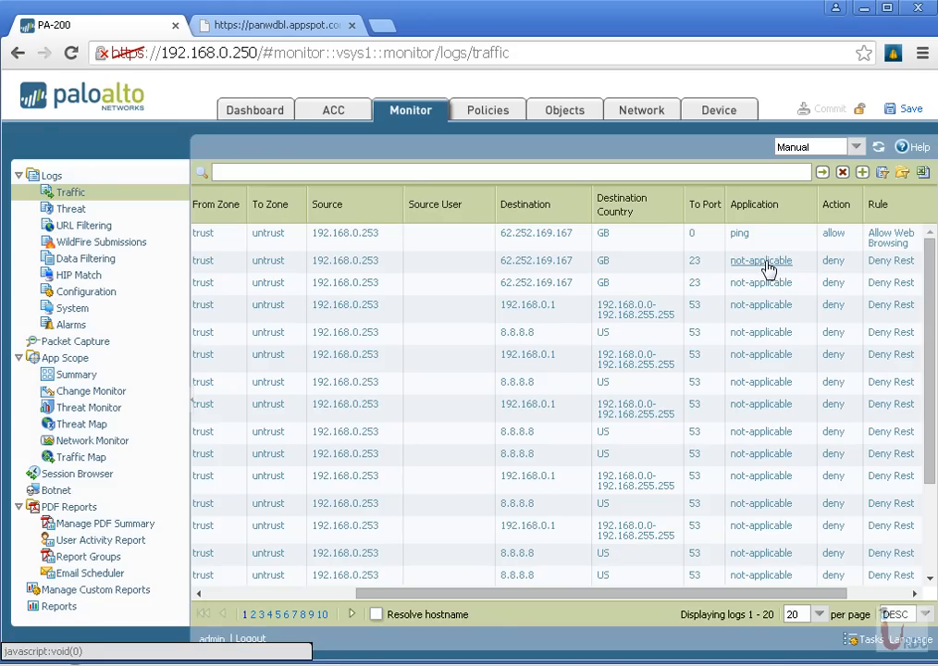
left_click_drag(587, 594, 606, 602)
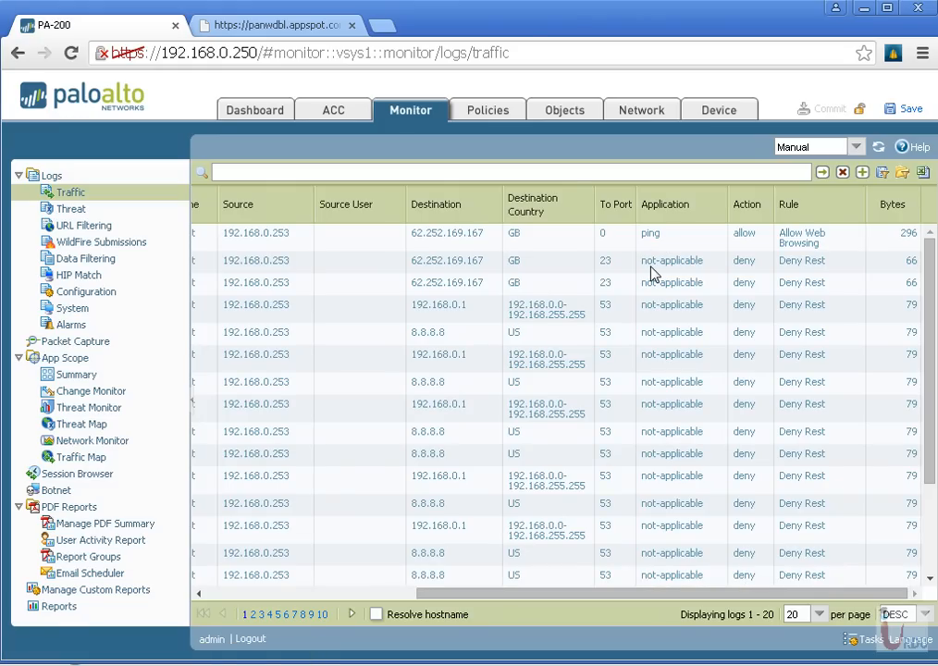
View the detailed log of the newest dropped port 23 session, close it, and recheck the traffic log's application and rule columns
left_click_drag(662, 592, 403, 601)
left_click(207, 265)
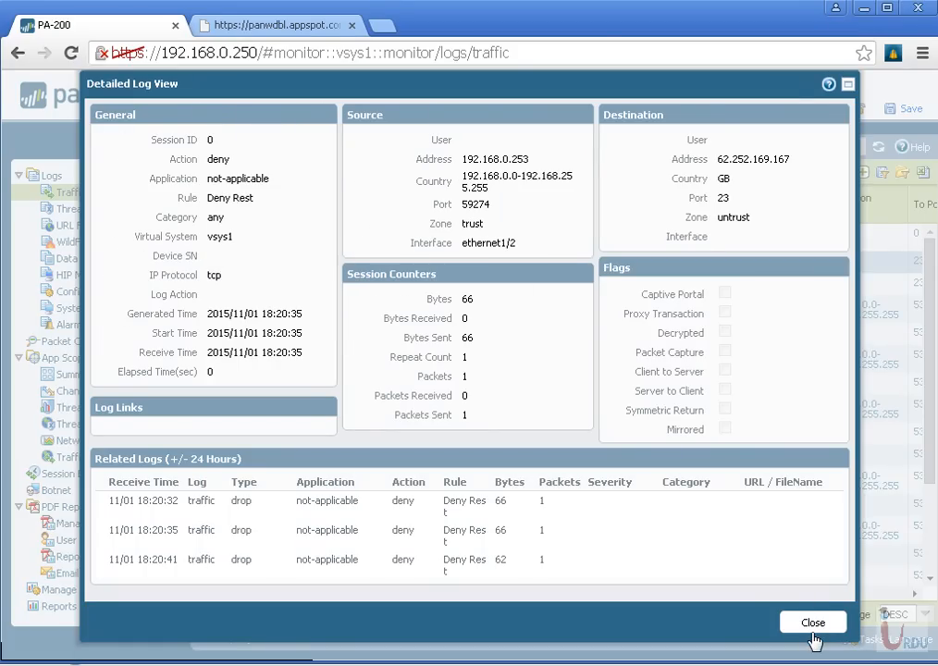
left_click(811, 626)
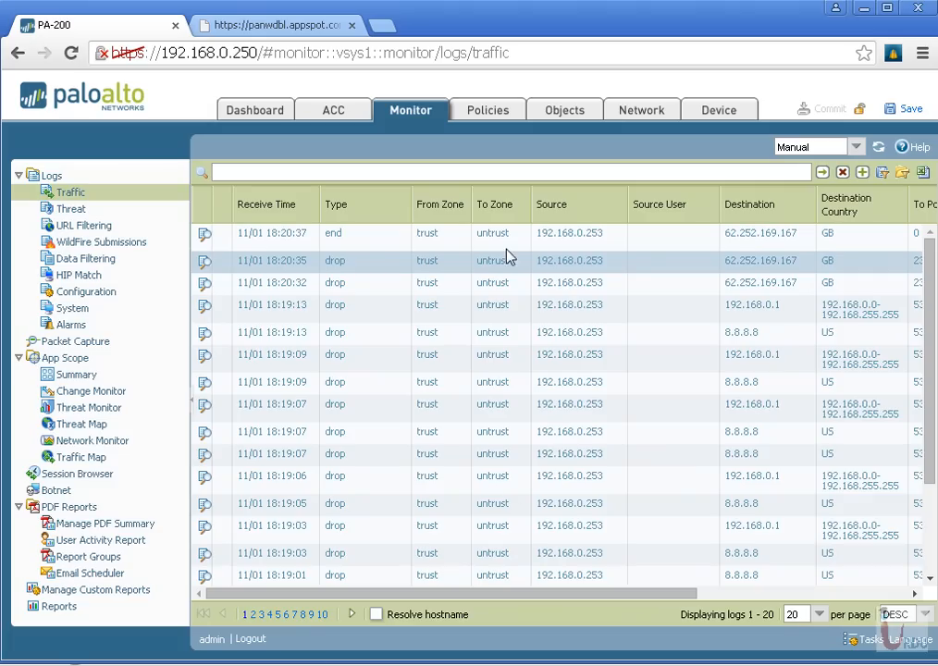
left_click_drag(641, 594, 863, 593)
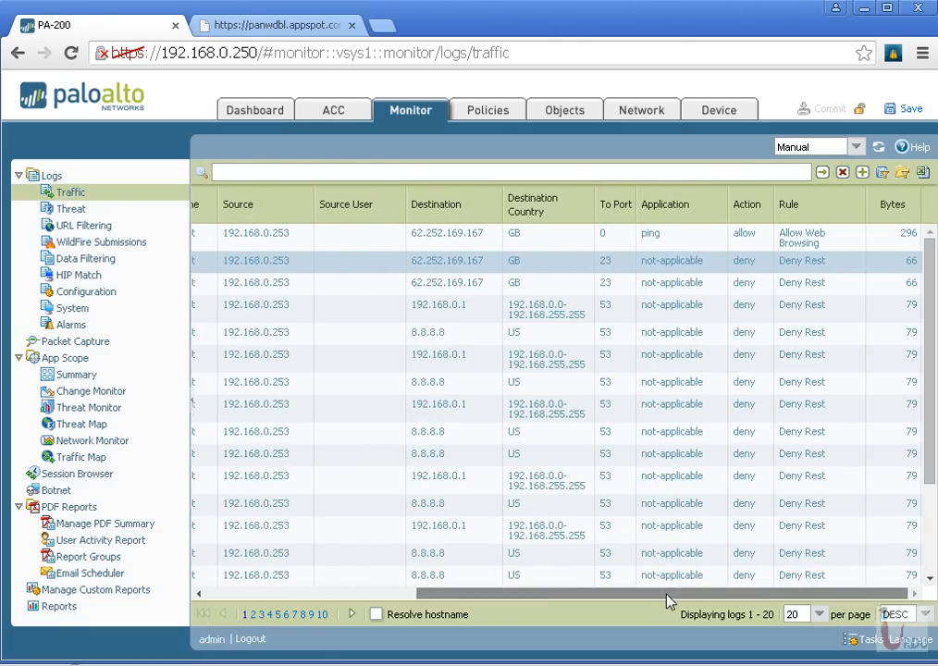
left_click_drag(672, 595, 301, 597)
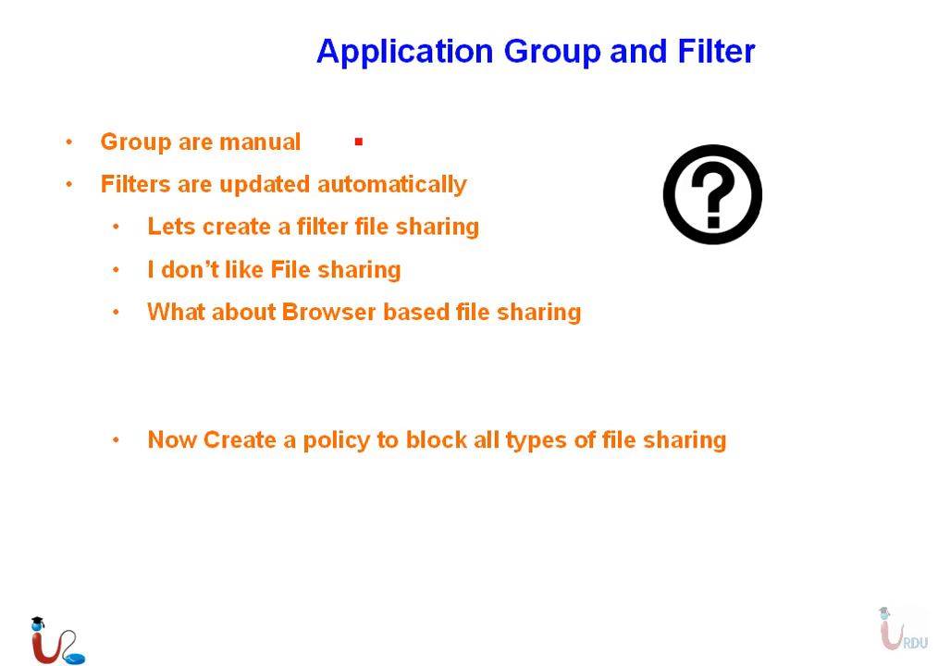
Return from the slides to the firewall and search the application objects for telnet
key("super")
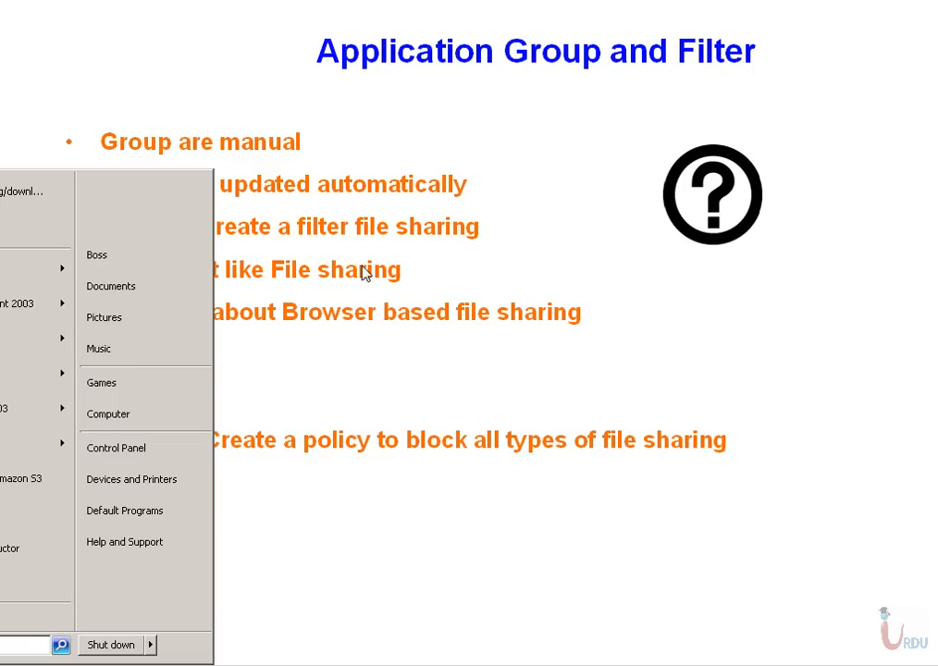
left_click(185, 665)
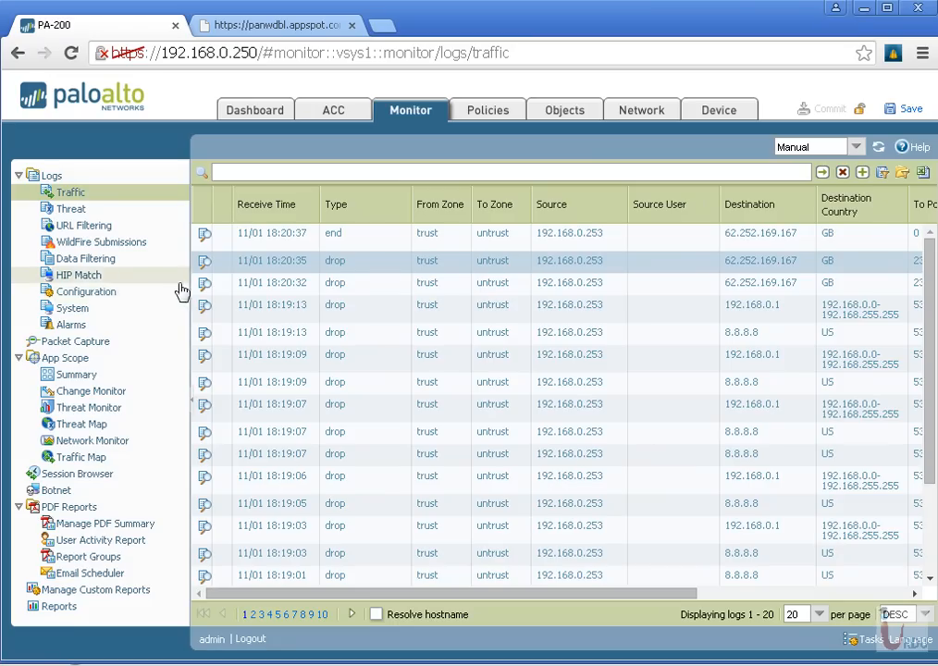
left_click(576, 115)
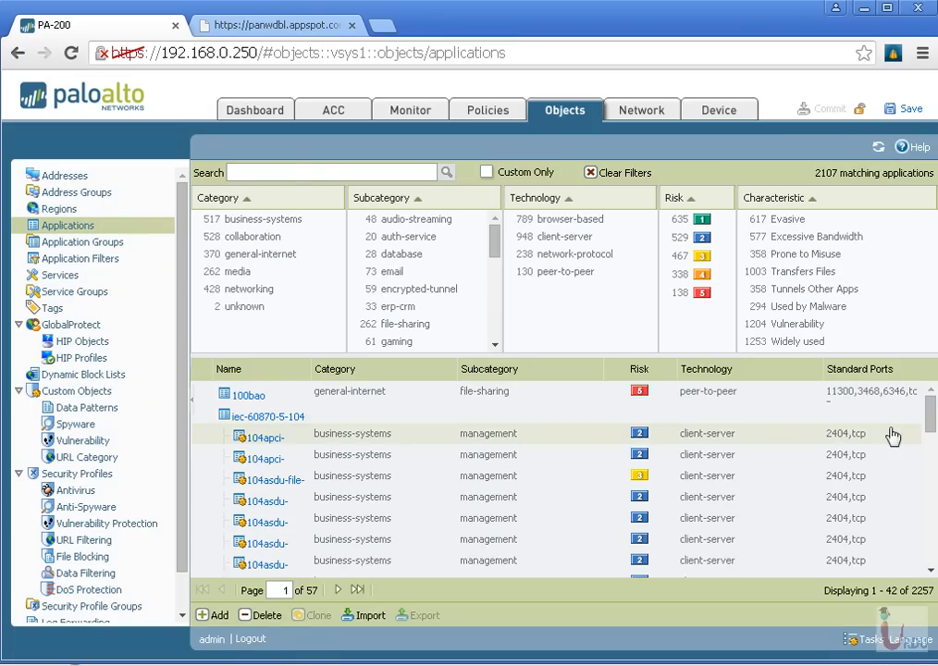
left_click(296, 174)
type("telnet")
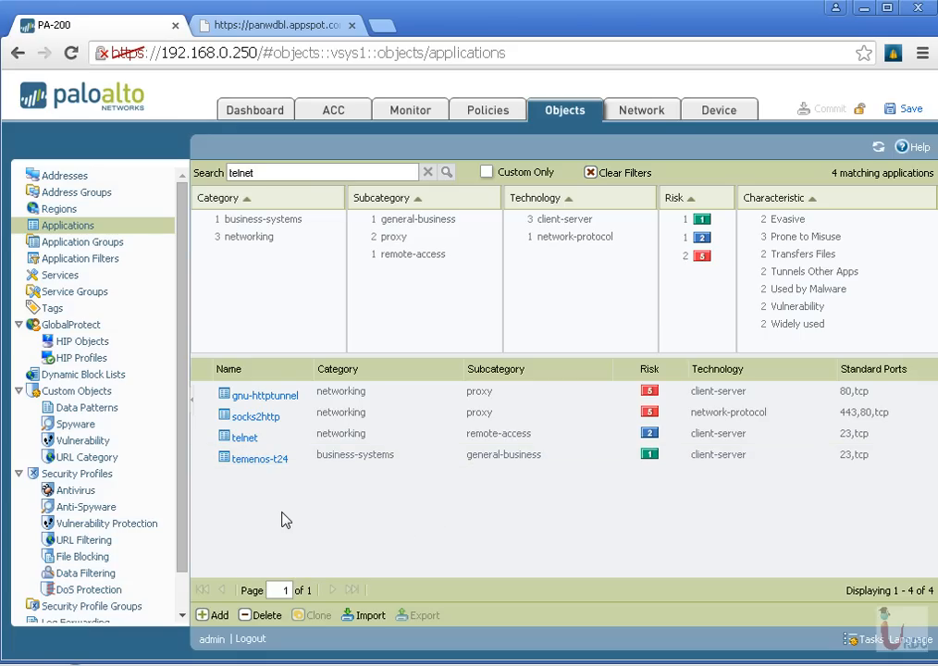
Start a new application group named notallowed
left_click(92, 248)
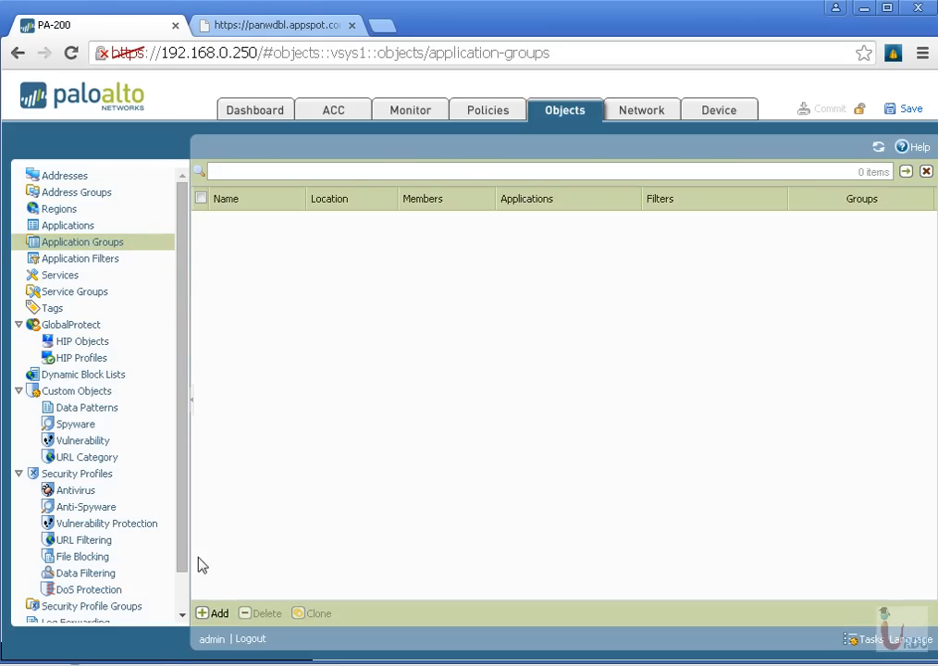
left_click(216, 613)
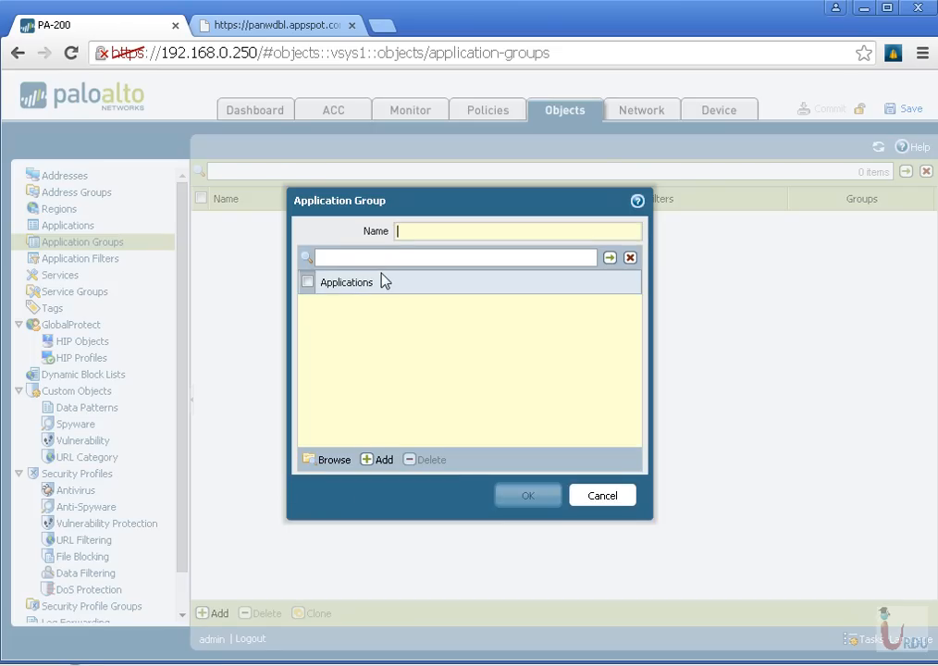
type("ihate")
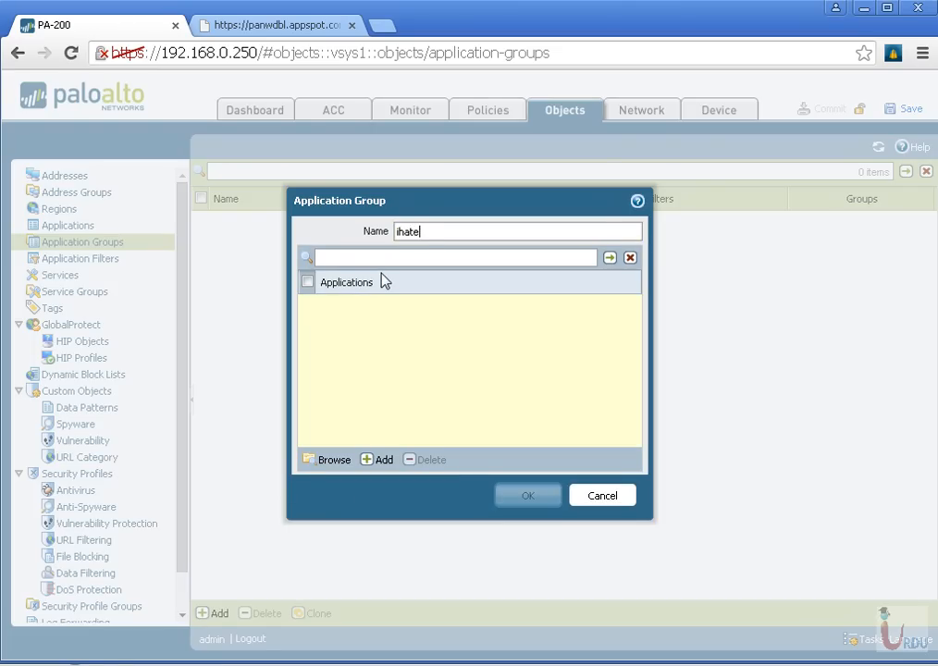
key("ctrl+a")
type("notallowed")
Add the bittorrent and skype applications to the notallowed group
left_click(373, 461)
type("bit")
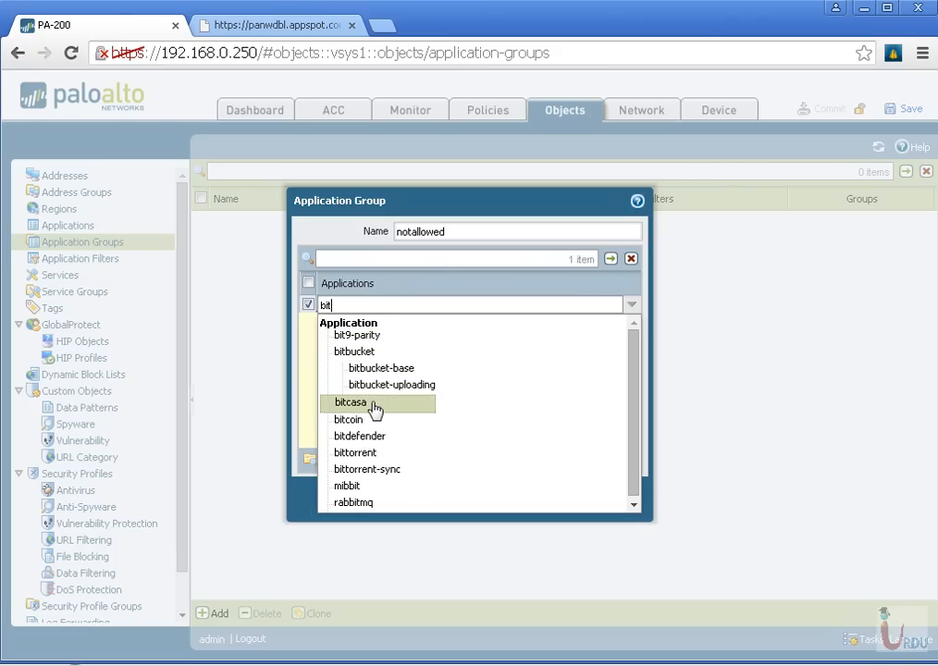
left_click(348, 451)
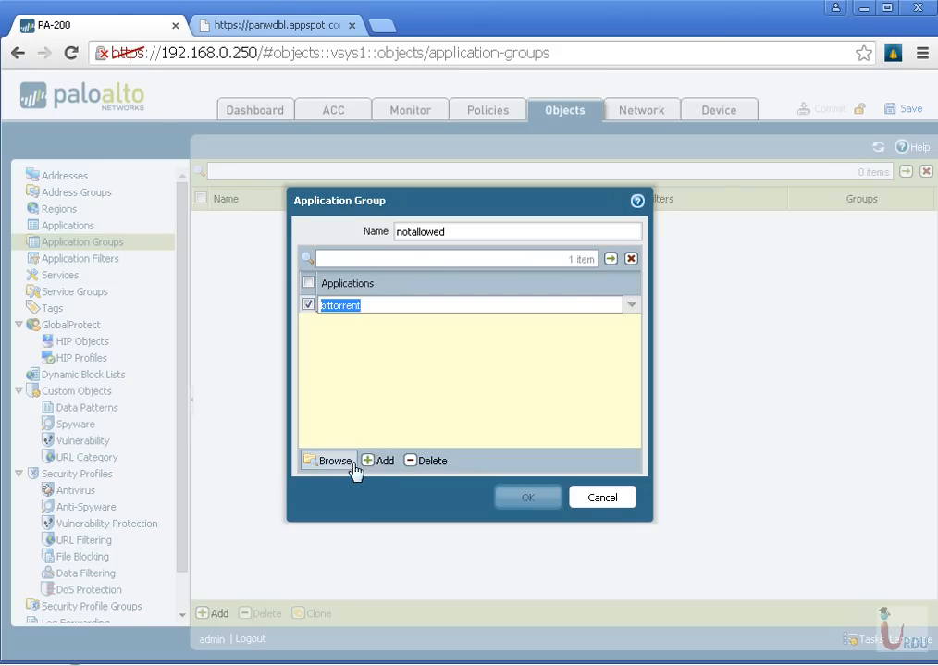
left_click(361, 460)
type("skype")
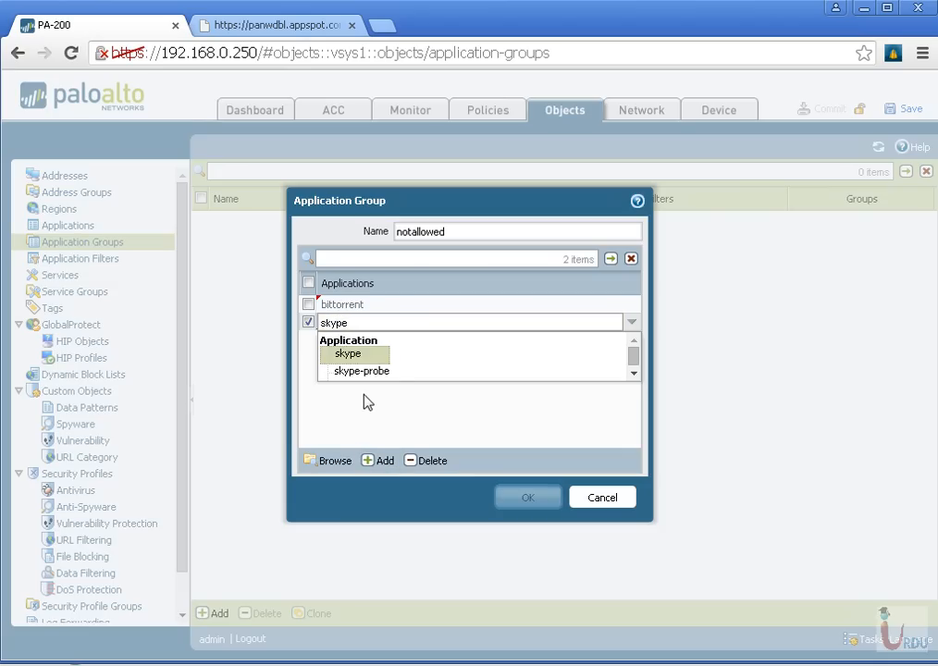
left_click(352, 355)
Add the facebook application to the notallowed group, and save the group
left_click(381, 460)
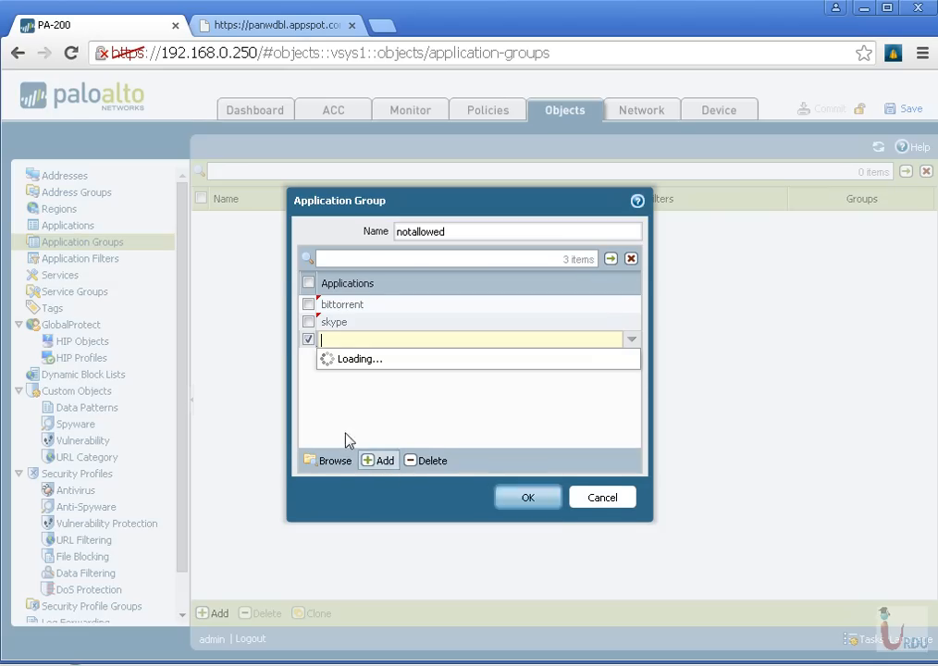
type("face")
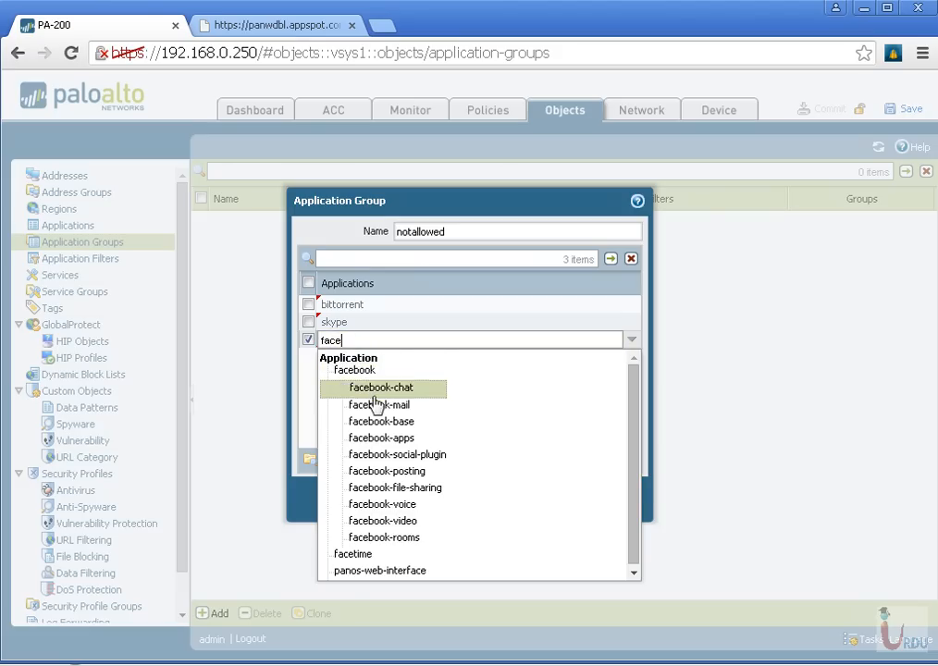
left_click(374, 374)
left_click(436, 482)
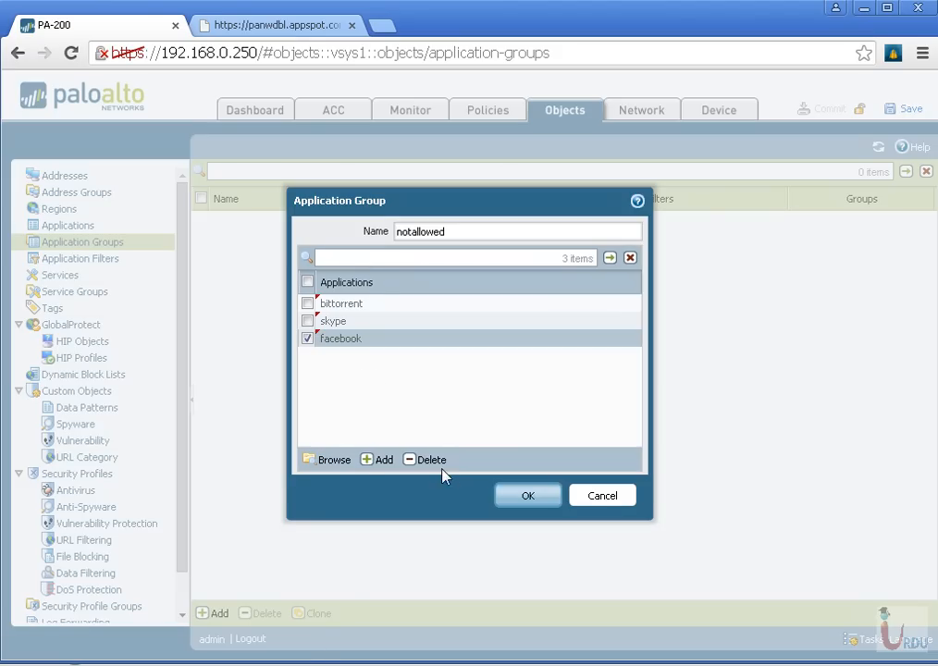
left_click(528, 499)
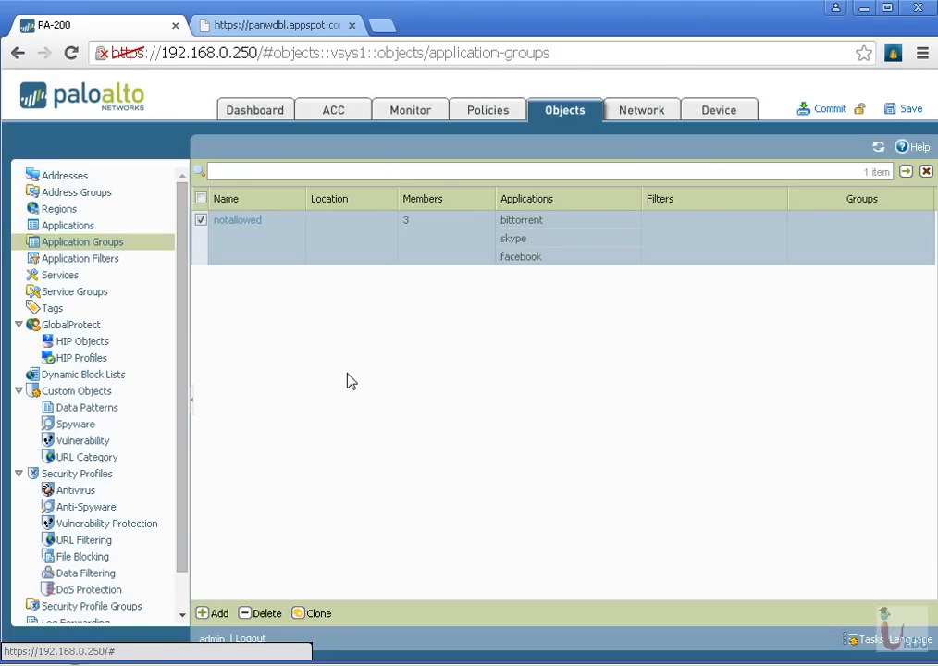
Open the existing Risk5 application filter and examine its category, technology, risk and characteristic criteria
left_click(93, 260)
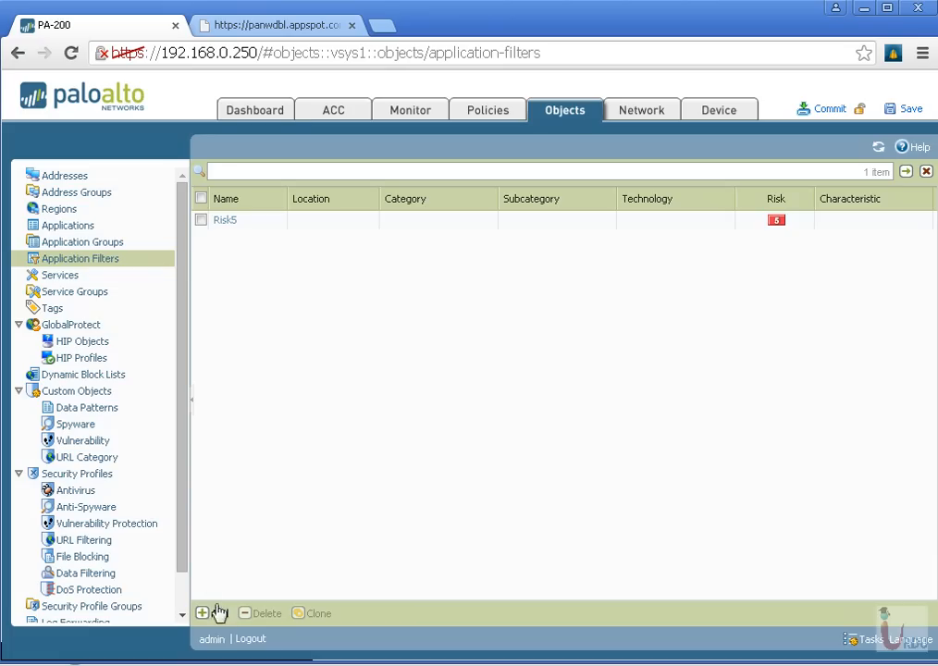
left_click(226, 221)
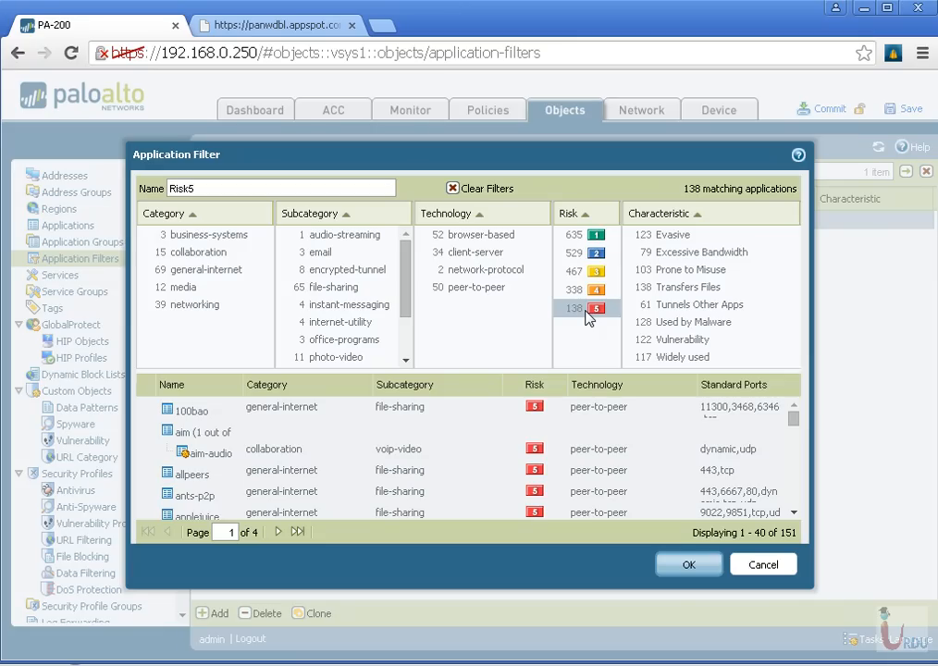
Close the Risk5 filter and create a new application filter named file sharing
left_click(765, 565)
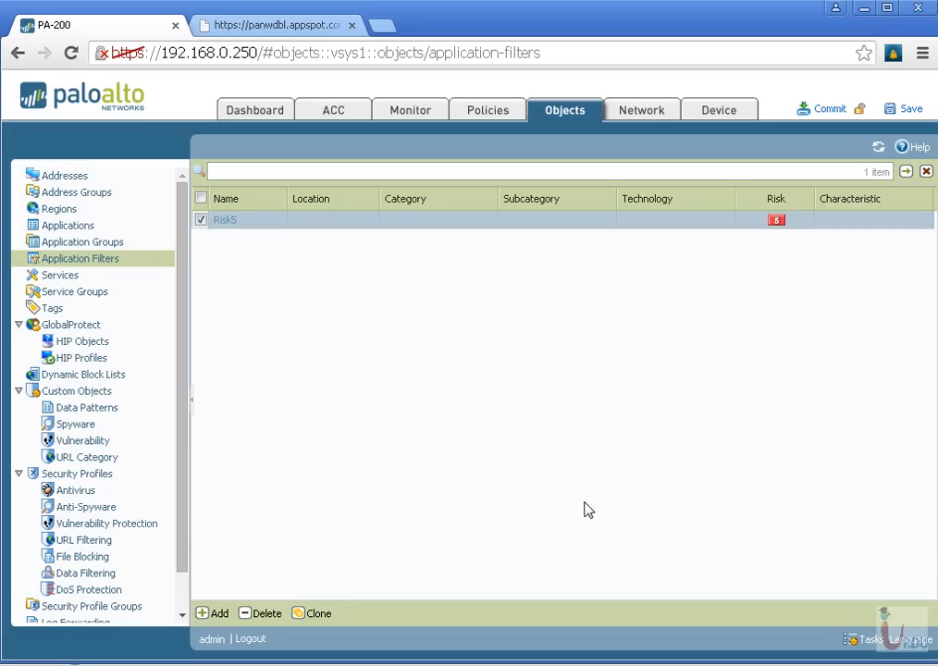
left_click(212, 616)
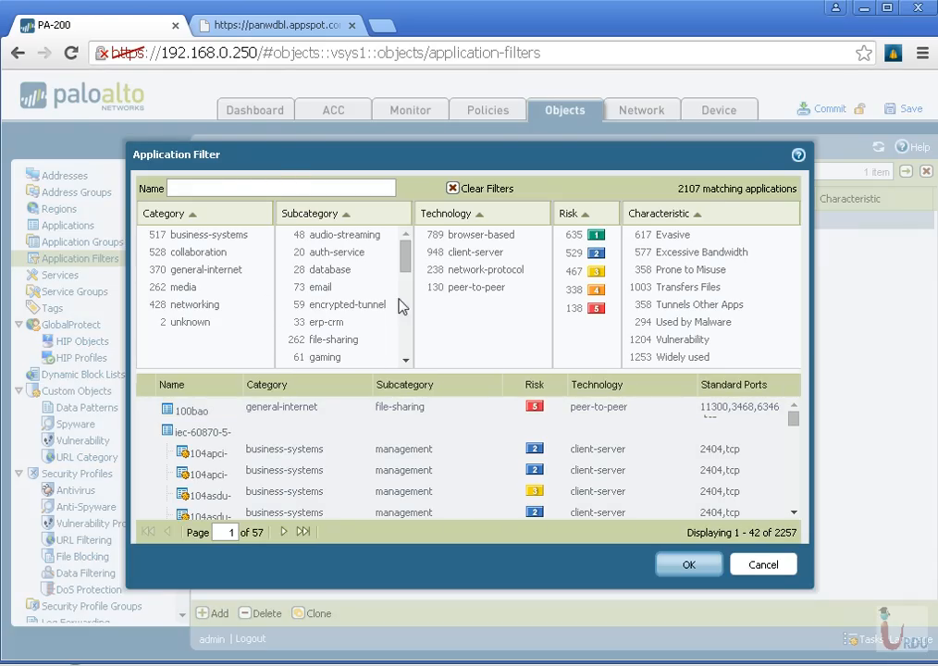
left_click_drag(406, 276, 409, 352)
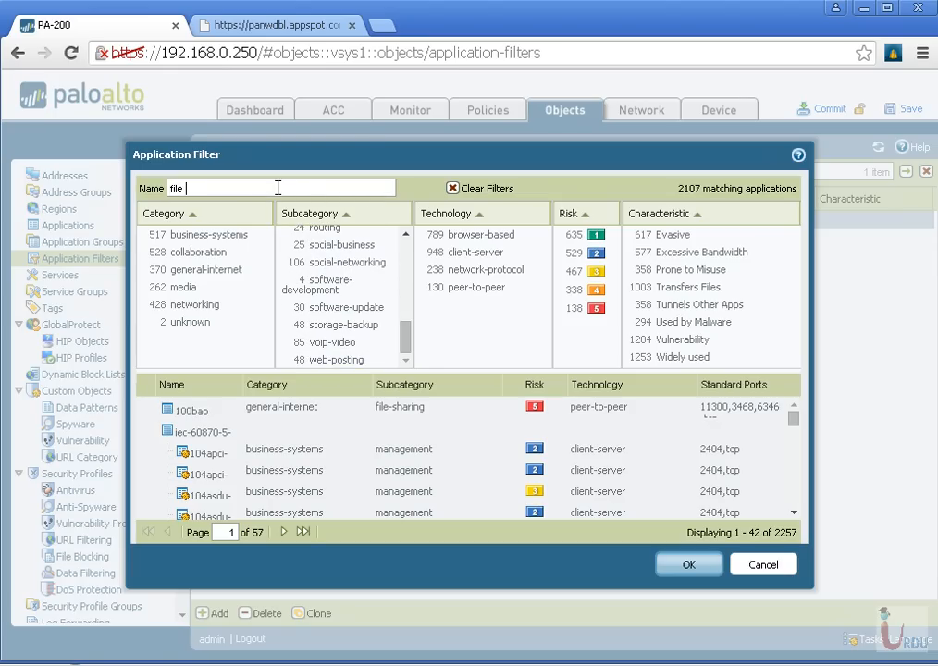
type("ng")
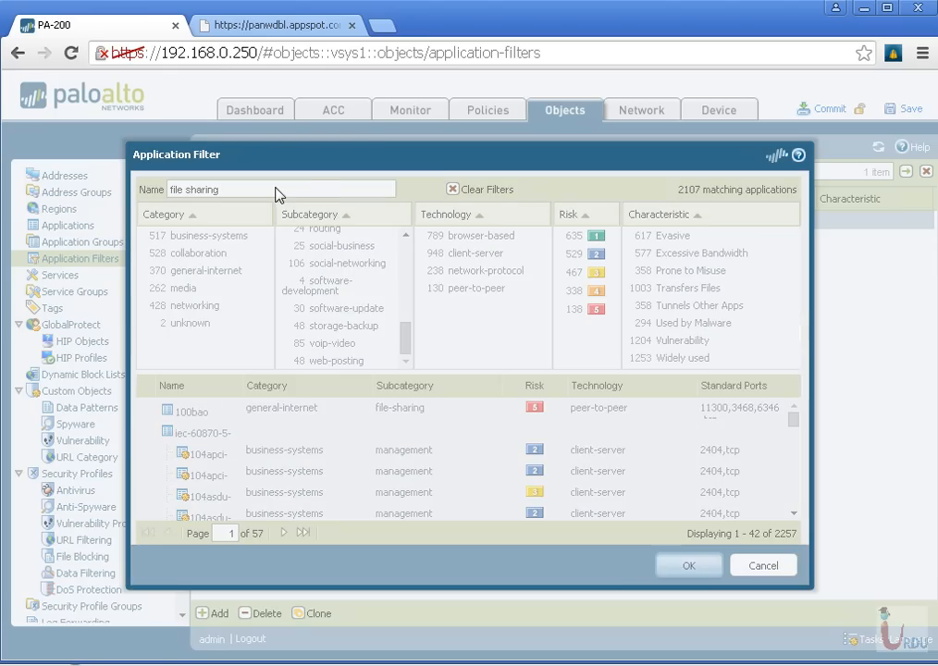
key("Return")
Restrict the new application filter to the file-sharing subcategory
left_click(236, 243)
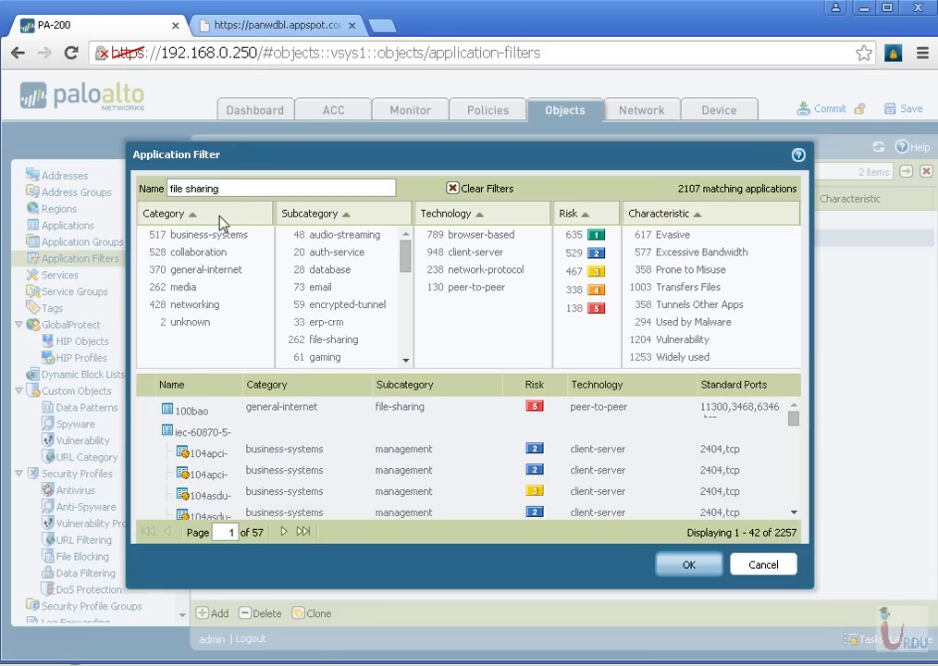
triple_click(226, 188)
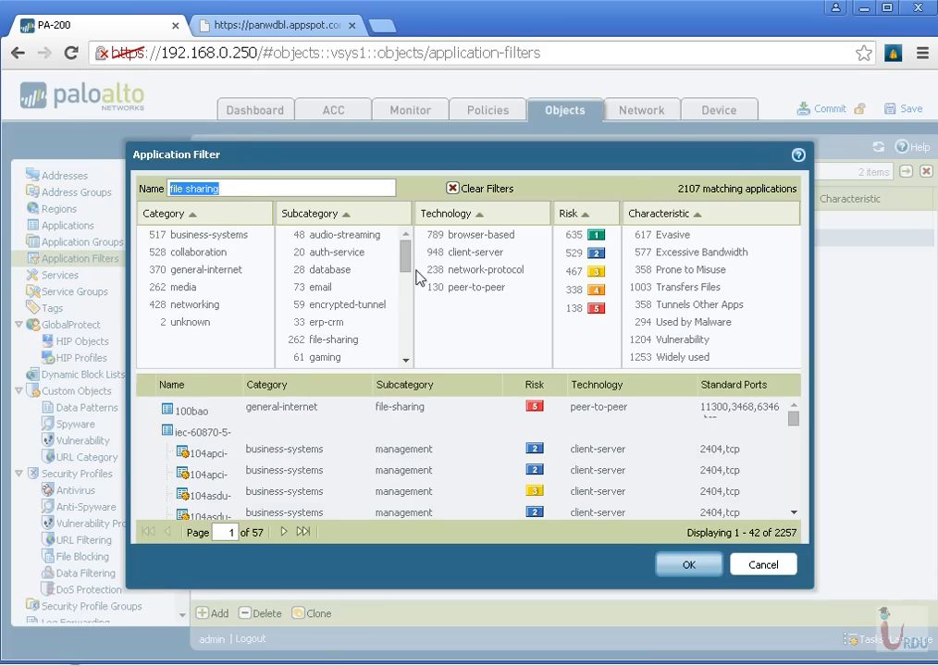
left_click(406, 408)
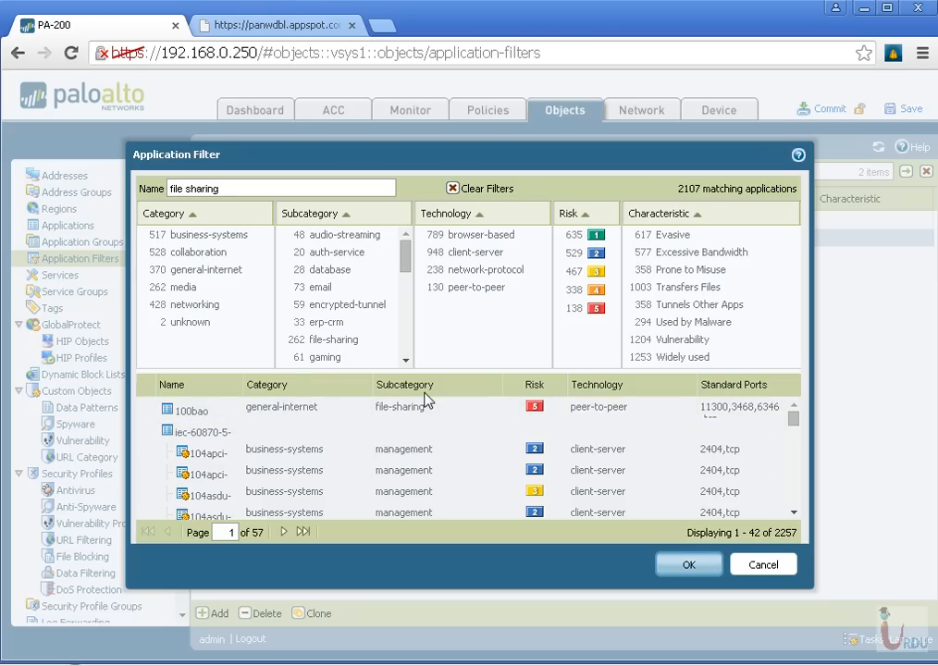
mouse_move(404, 264)
left_mouse_down()
mouse_move(406, 305)
mouse_move(404, 255)
left_mouse_up()
left_click(334, 340)
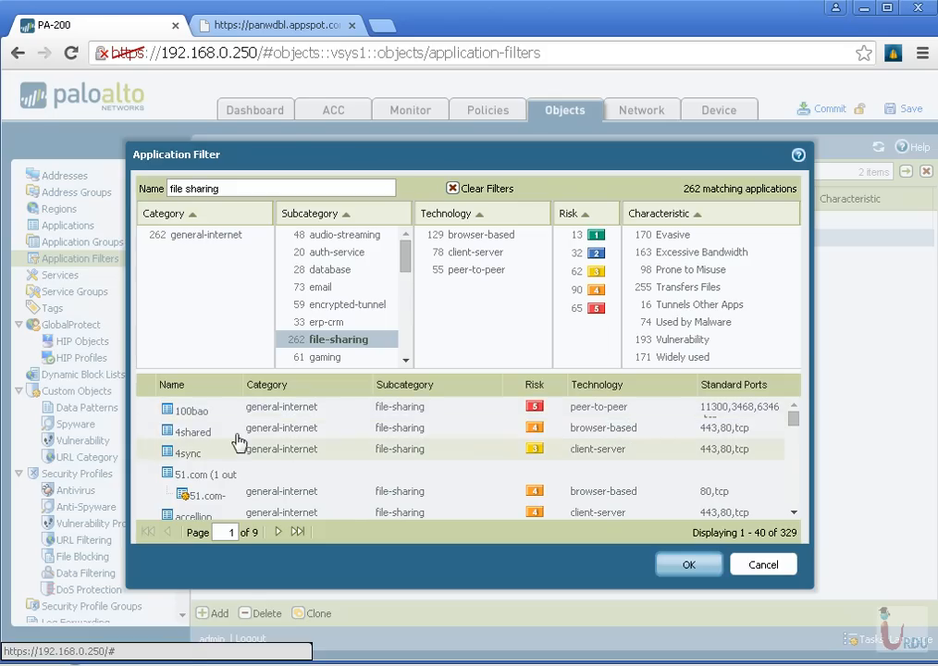
Examine the applications matched by the file-sharing subcategory across the first three result pages
scroll(213, 450, "down", 5)
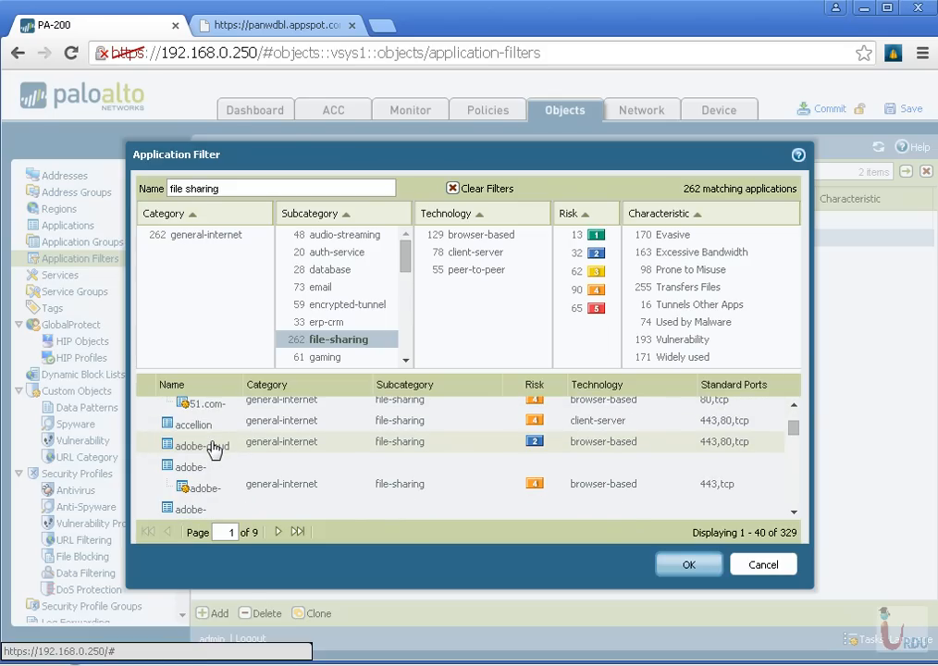
scroll(214, 455, "down", 5)
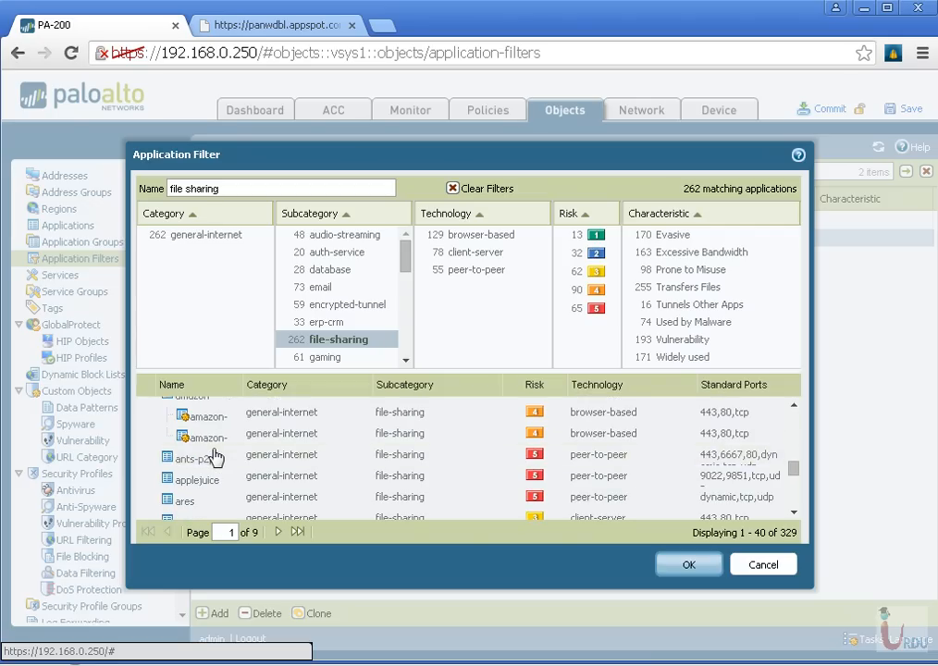
scroll(215, 455, "down", 2)
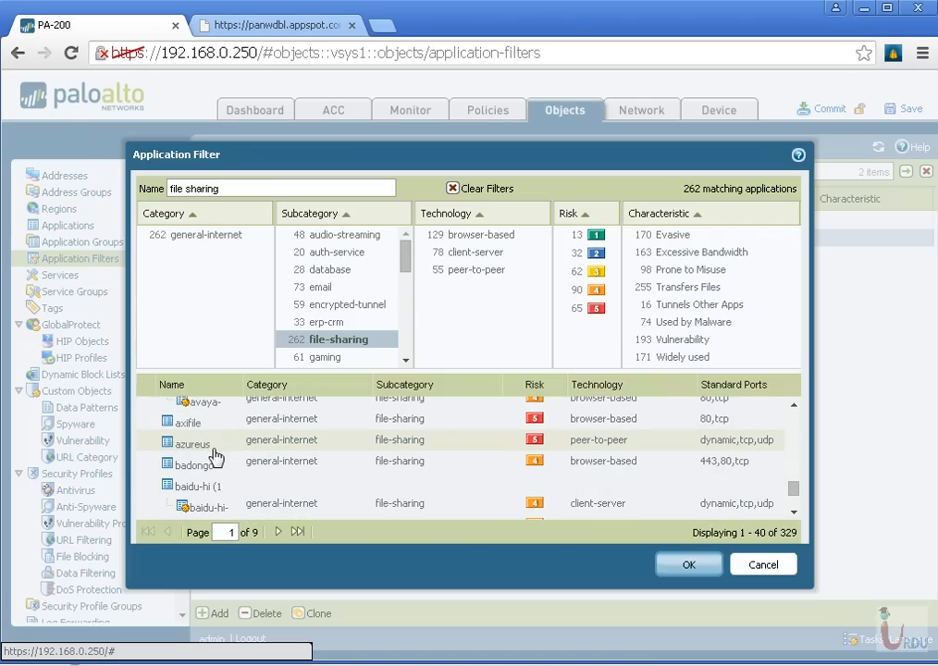
scroll(199, 453, "down", 2)
scroll(215, 457, "up", 2)
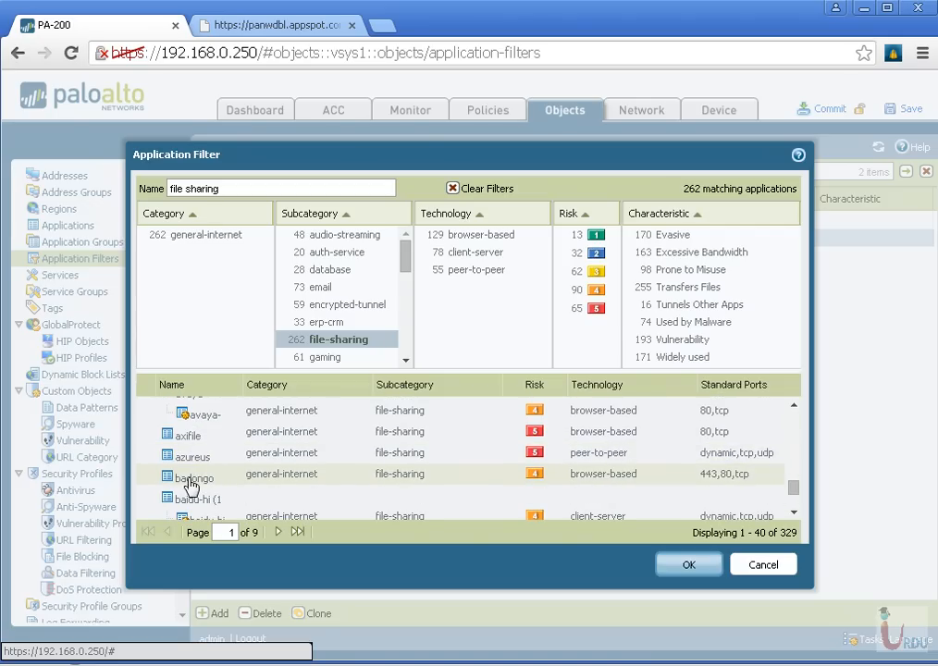
scroll(237, 477, "down", 3)
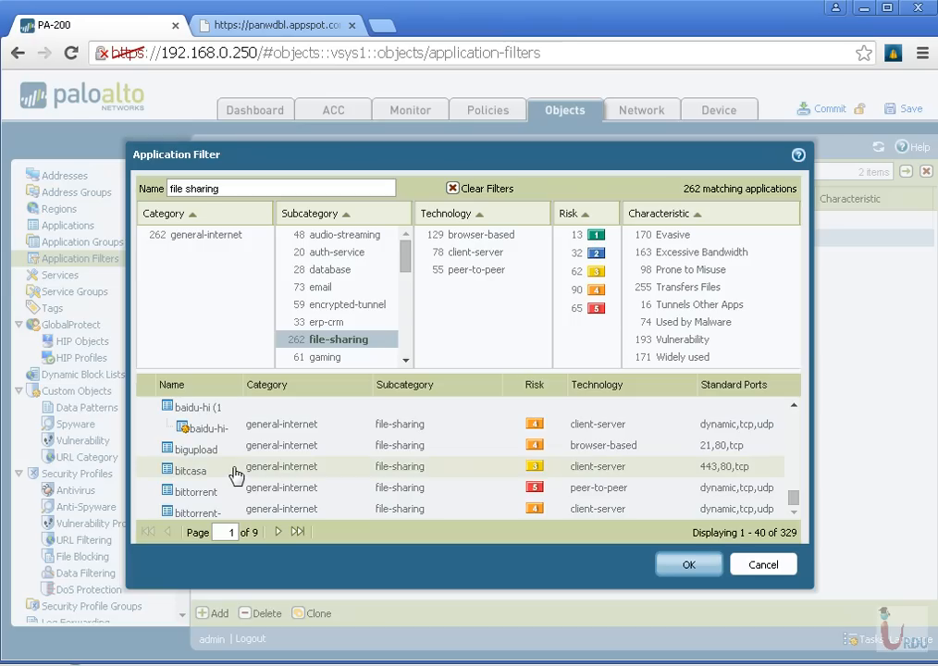
left_click(275, 532)
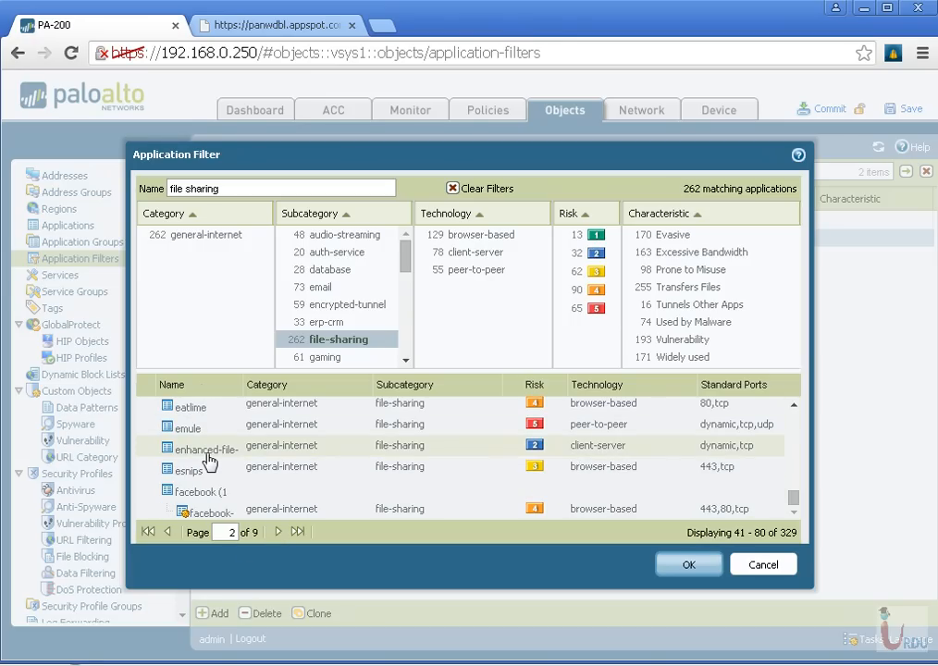
scroll(370, 483, "up", 5)
scroll(351, 483, "up", 3)
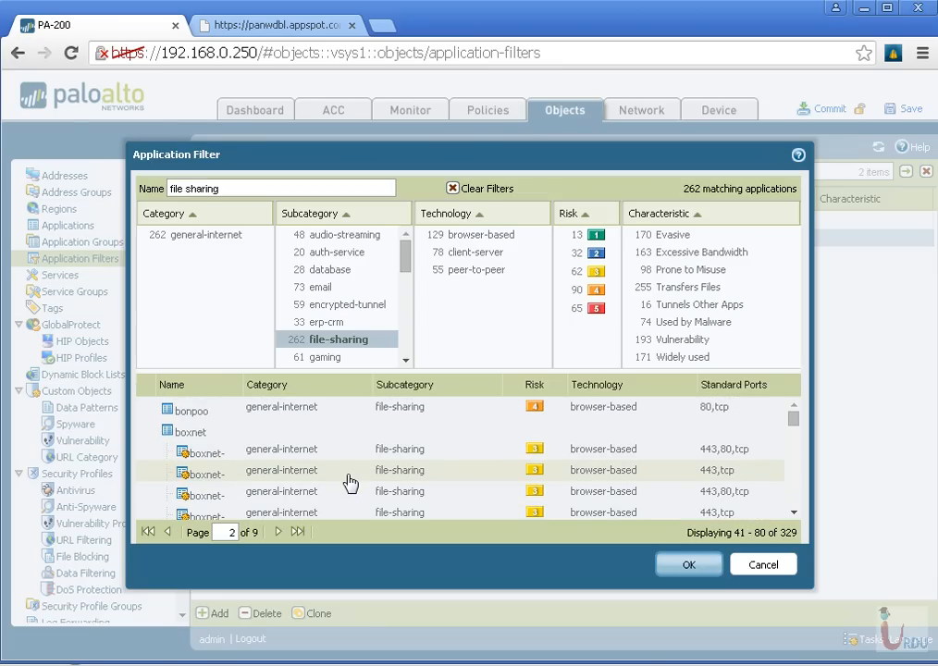
scroll(351, 483, "down", 7)
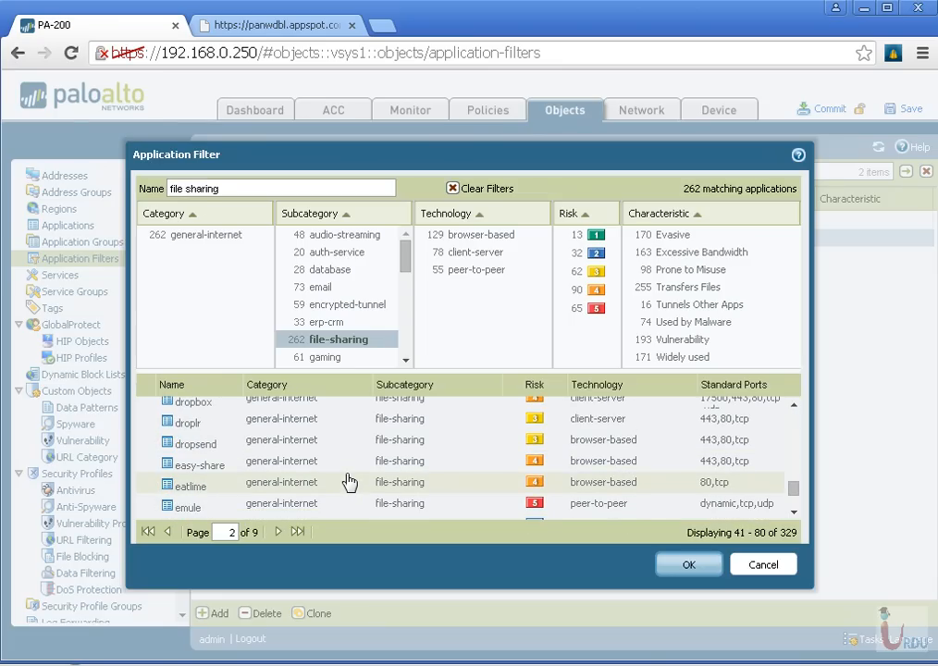
scroll(350, 482, "down", 3)
left_click(275, 529)
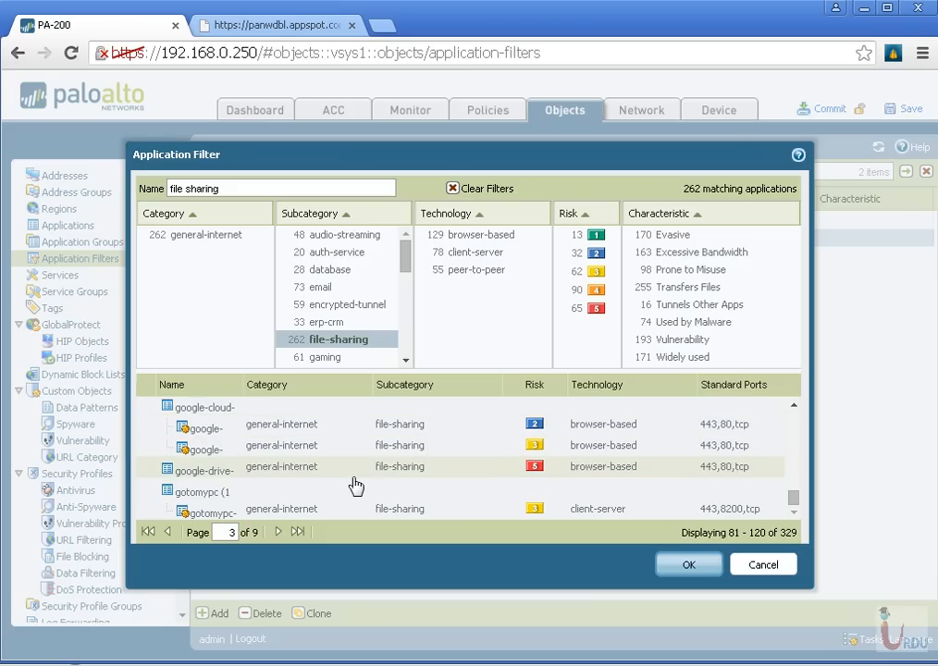
scroll(593, 486, "up", 10)
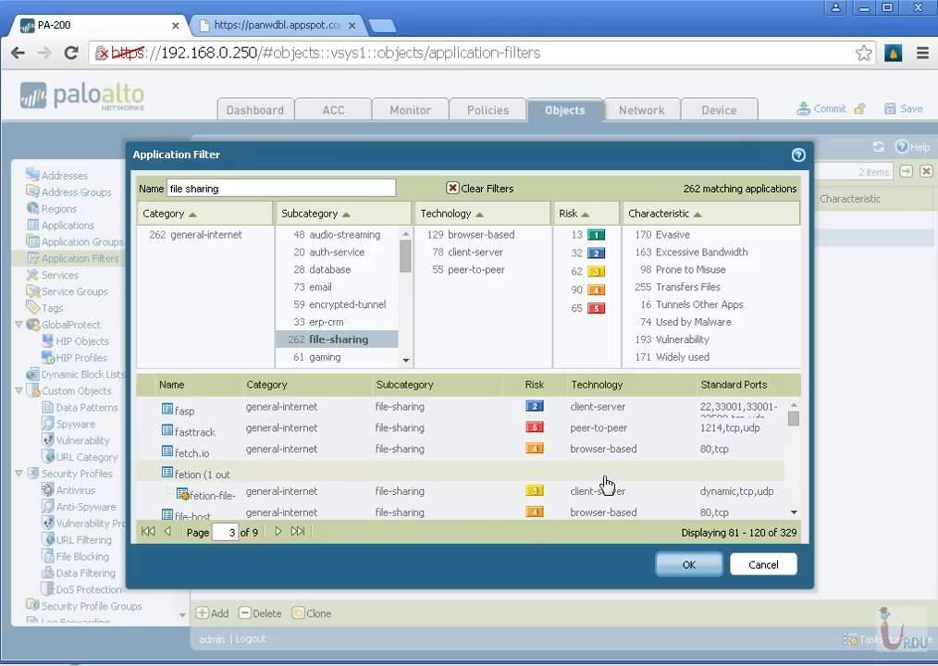
scroll(570, 463, "down", 10)
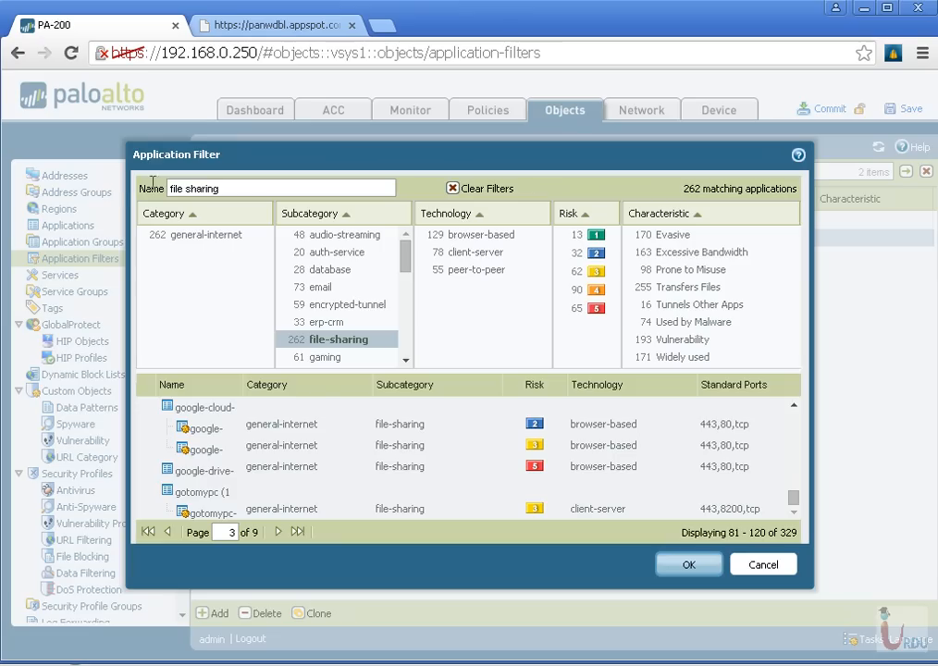
Rename the application filter as file-sharing, save it, and recheck its criteria
left_click(189, 193)
key("BackSpace")
type("-")
left_click(693, 566)
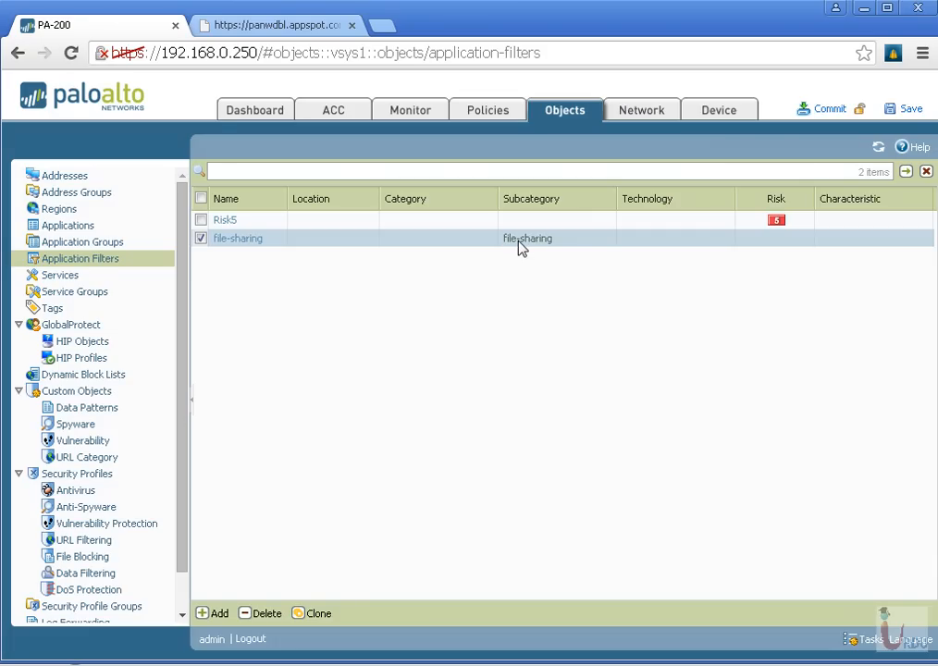
left_click(231, 239)
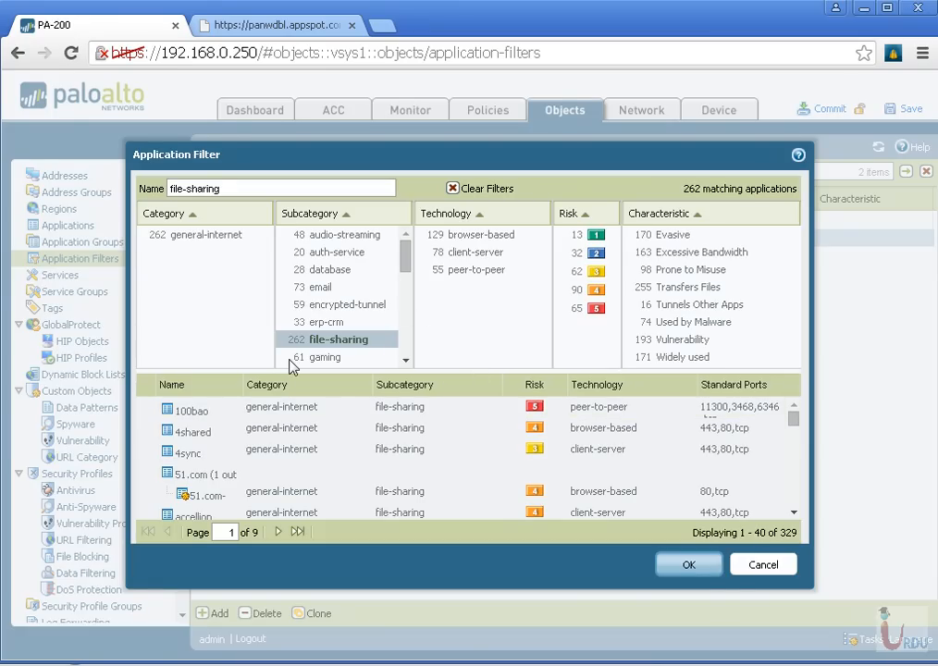
left_click(691, 566)
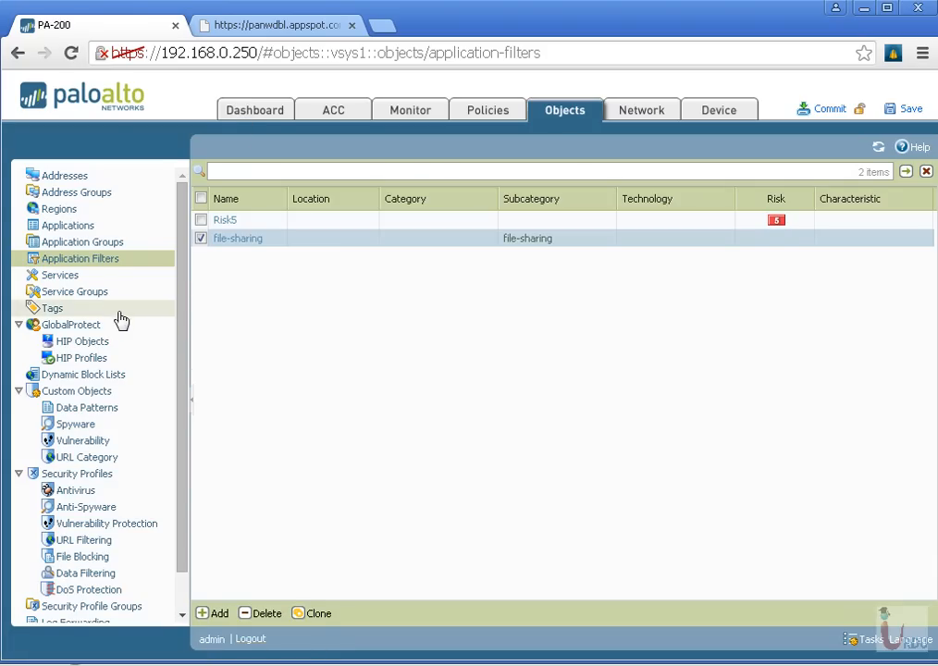
With the Allow Web Browsing security rule selected, start a new security policy rule named Fileshare-block
left_click(476, 123)
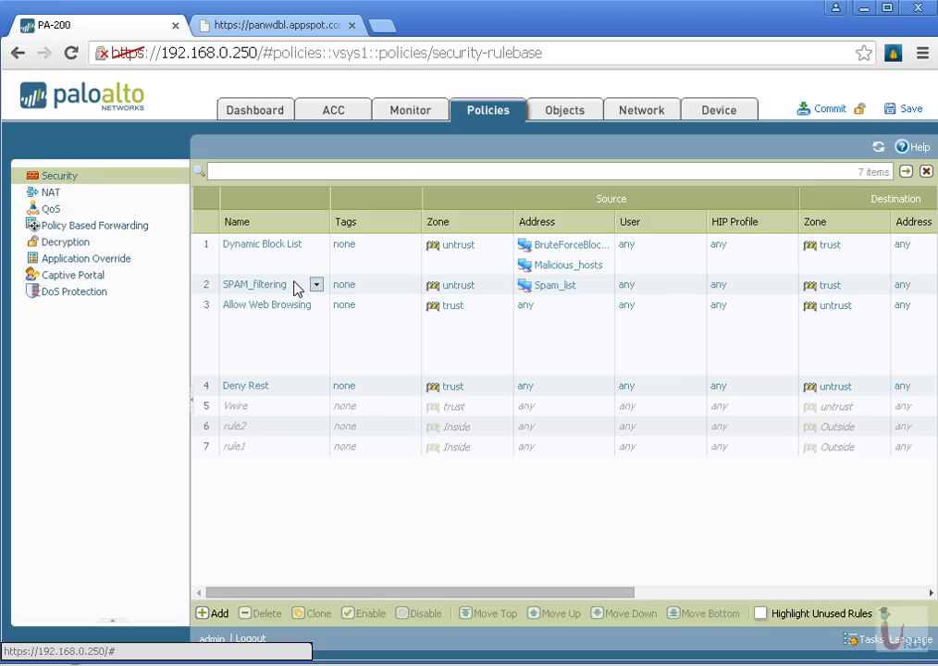
left_click(307, 332)
right_click(308, 331)
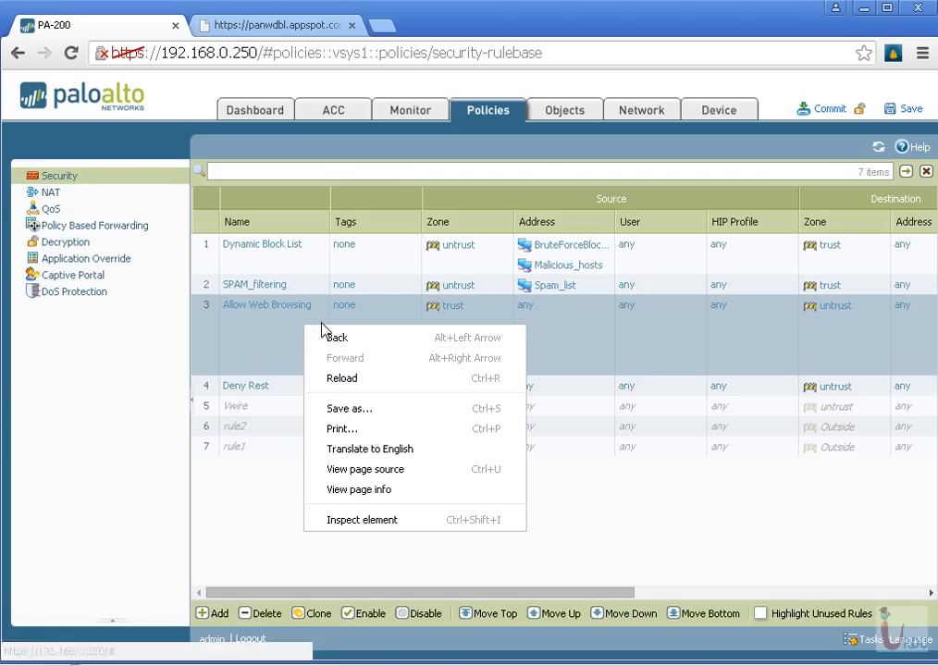
key("Escape")
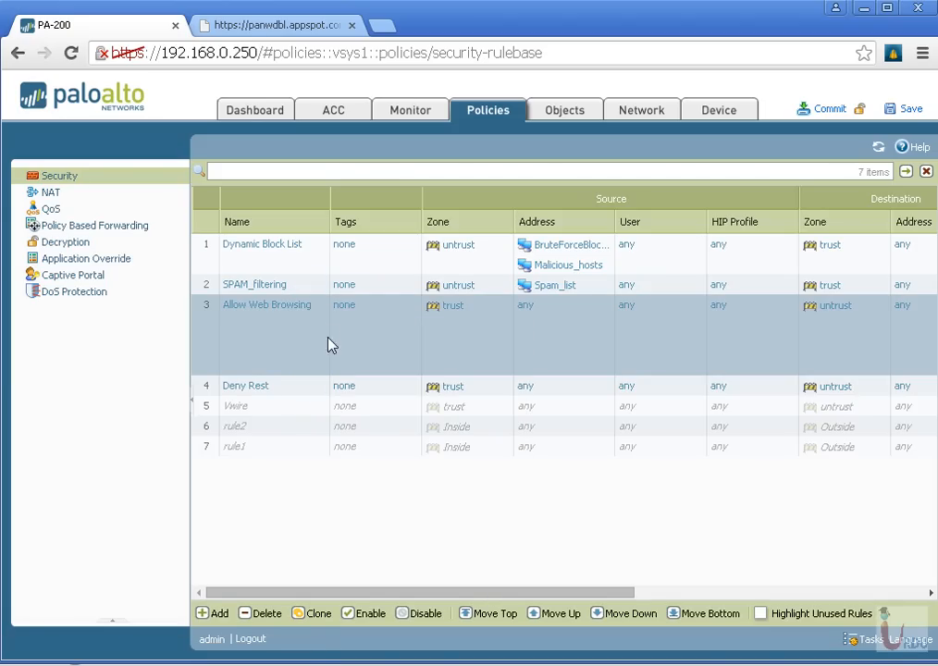
left_click(219, 613)
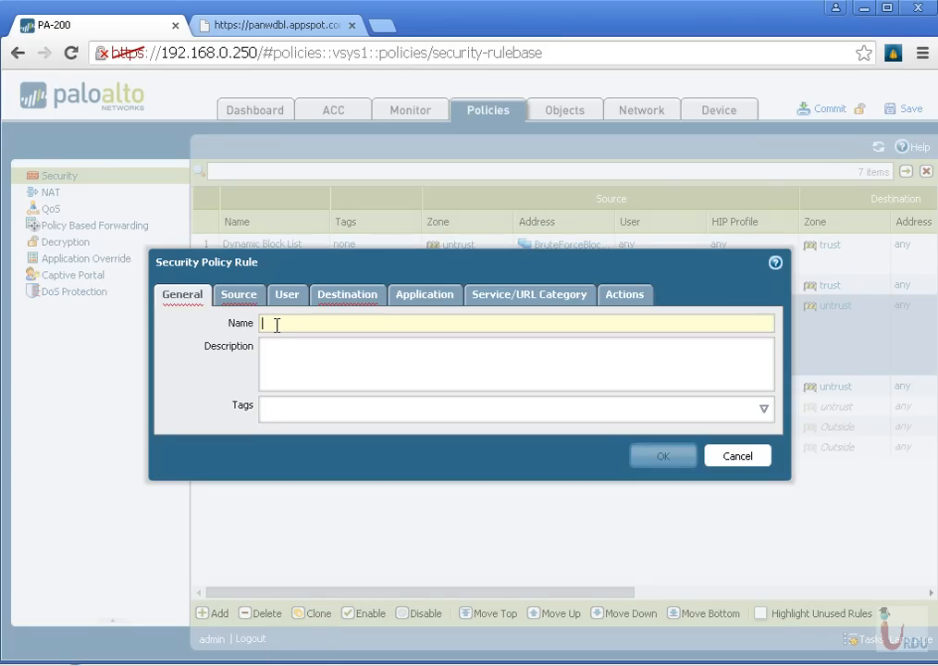
left_click(277, 324)
type("Fileshare-bl")
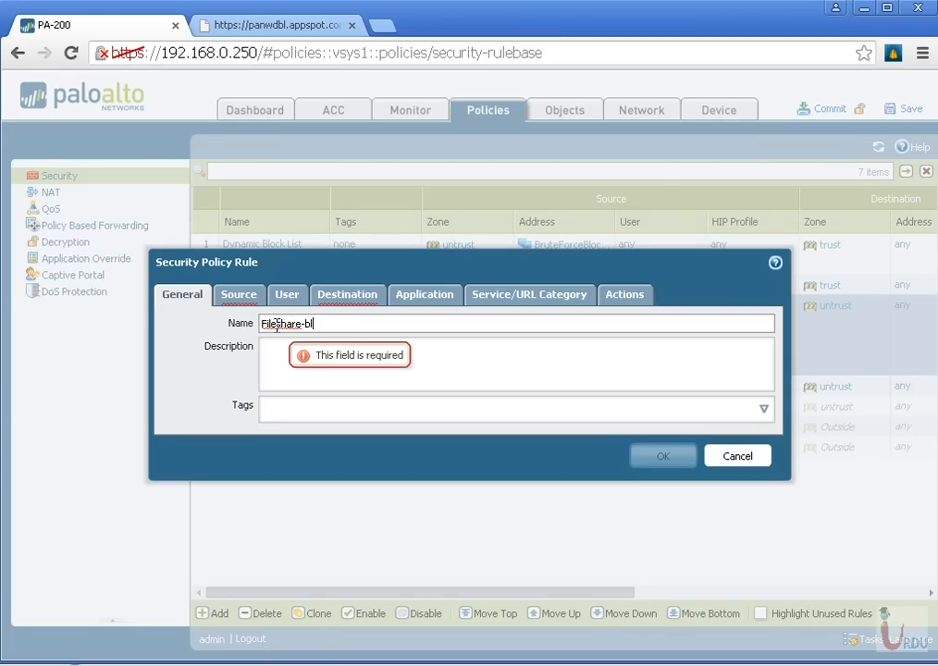
type("ock")
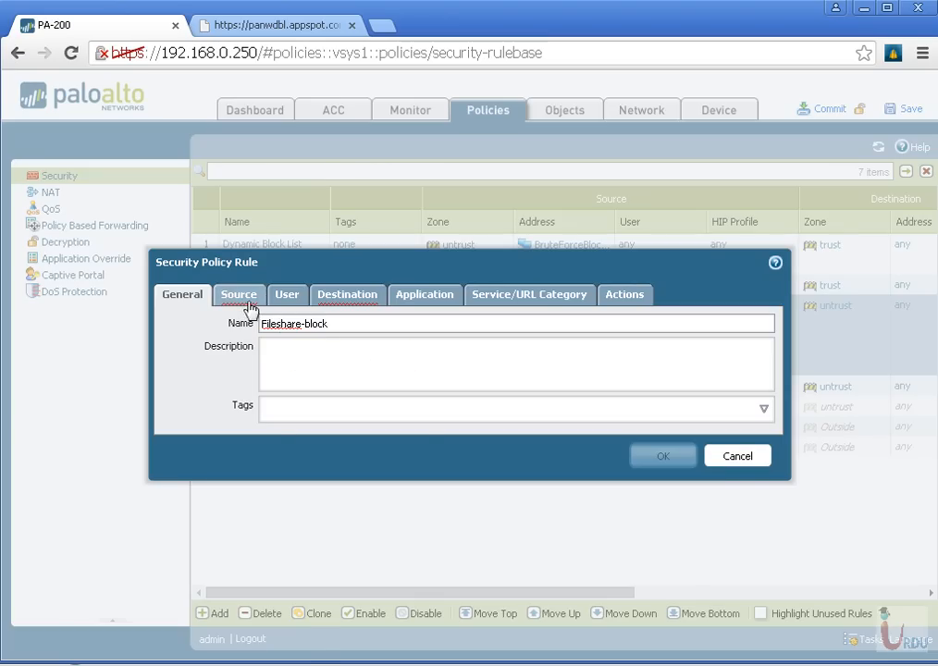
Set the rule's source zone to trust and destination zone to untrust, and open its application settings
left_click(242, 298)
left_click(187, 521)
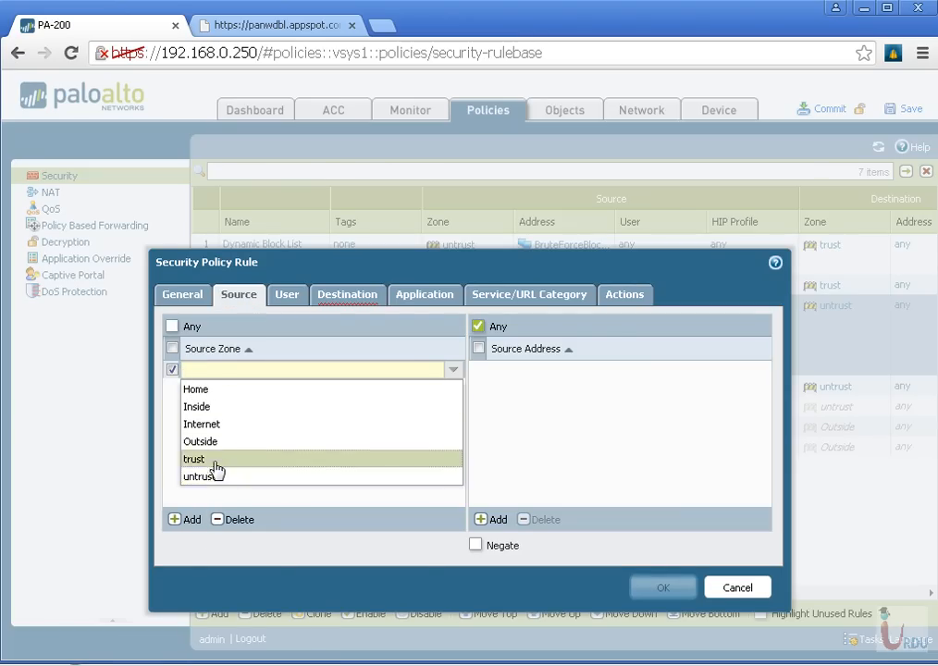
left_click(213, 459)
left_click(363, 295)
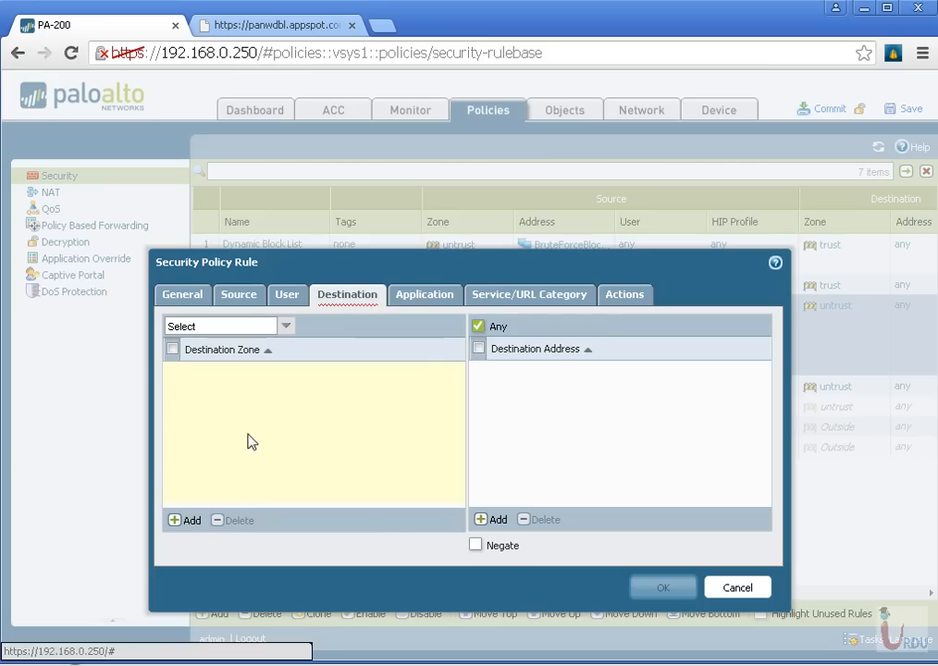
left_click(191, 521)
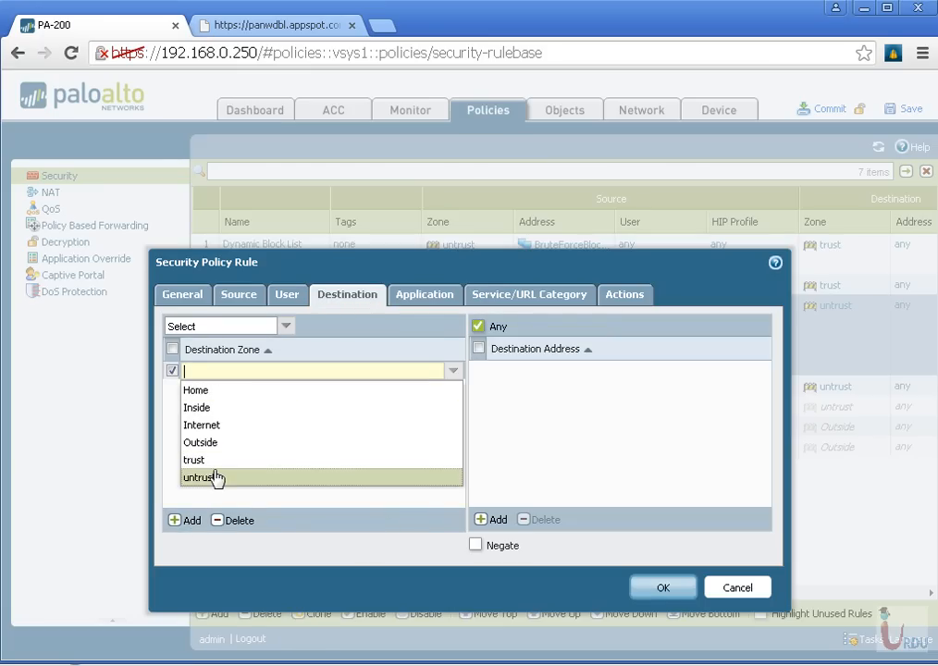
left_click(216, 478)
left_click(421, 296)
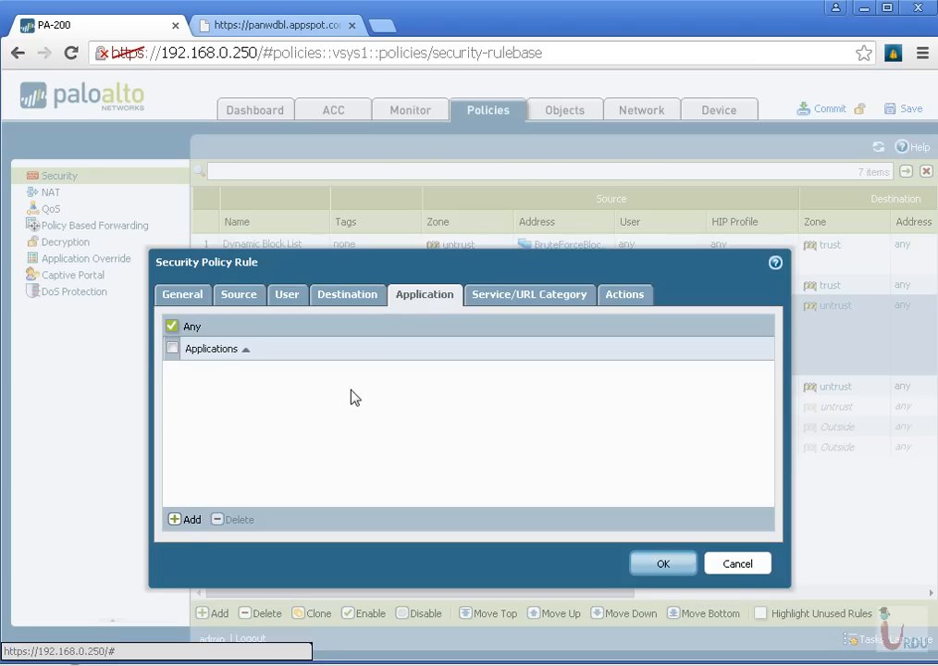
left_click(181, 520)
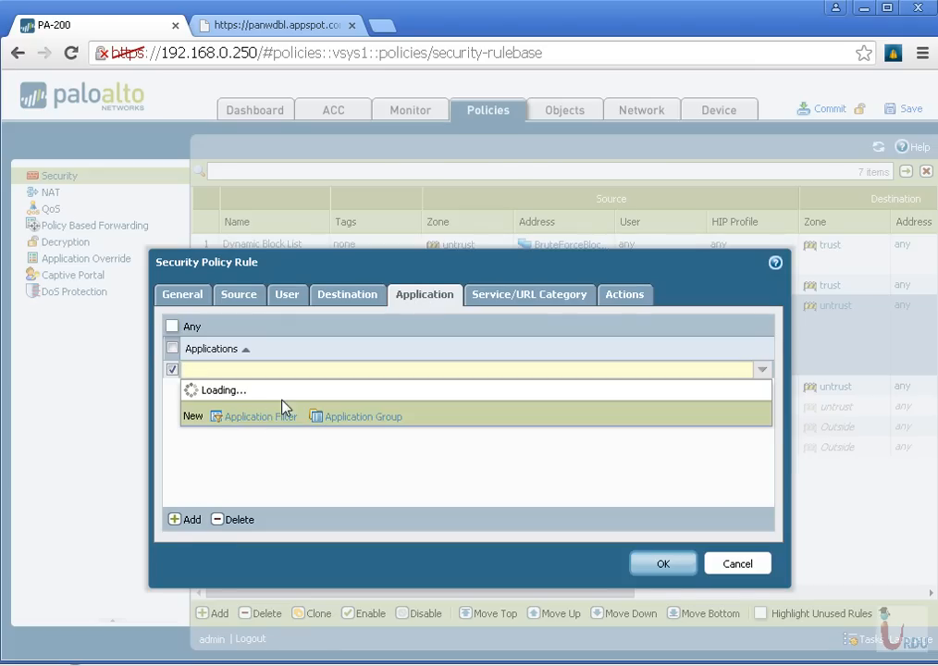
left_click(264, 419)
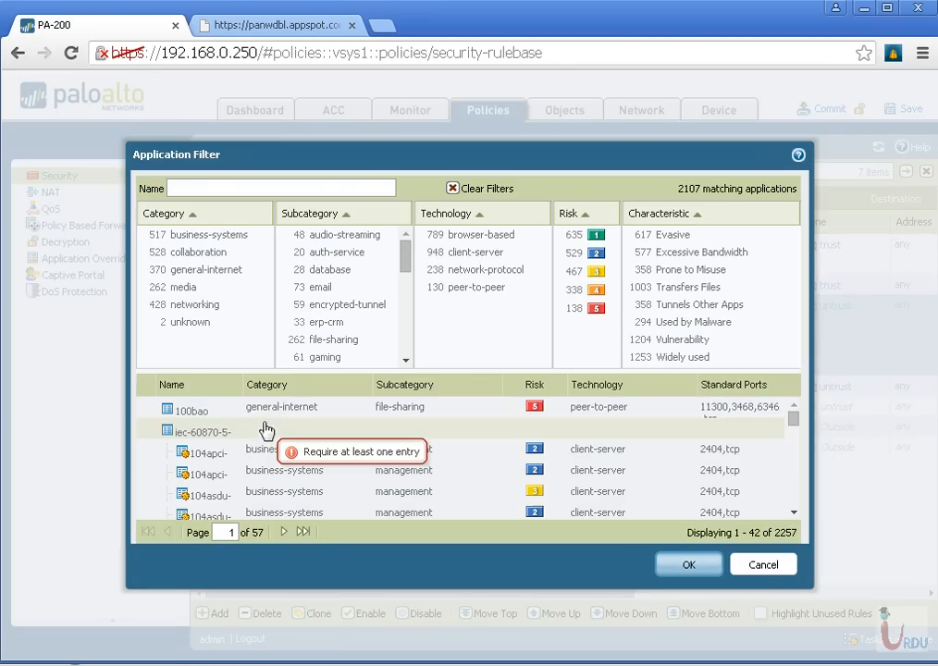
left_click(746, 565)
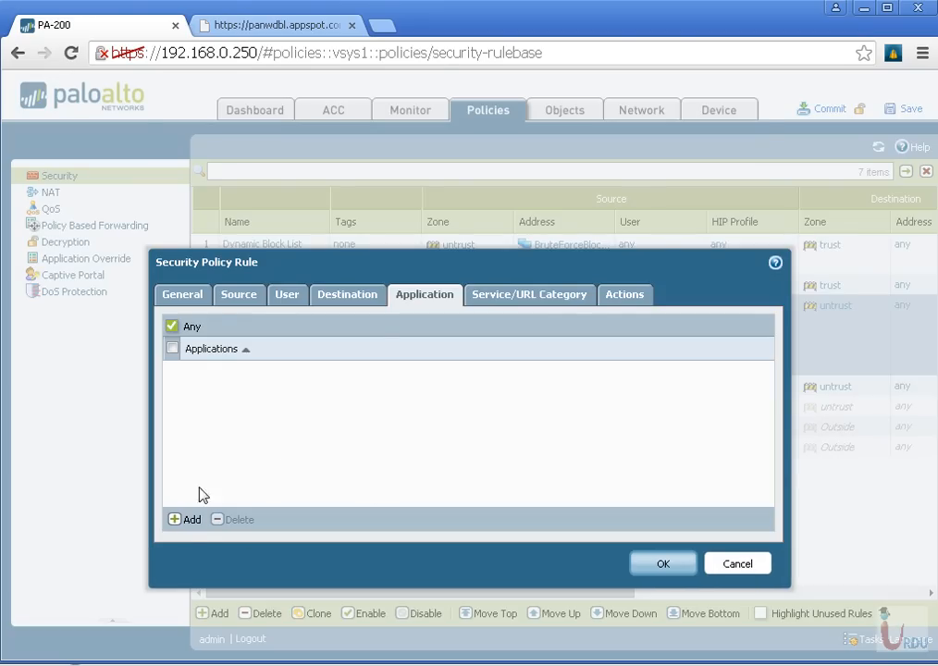
left_click(188, 521)
left_click(191, 518)
left_click(280, 416)
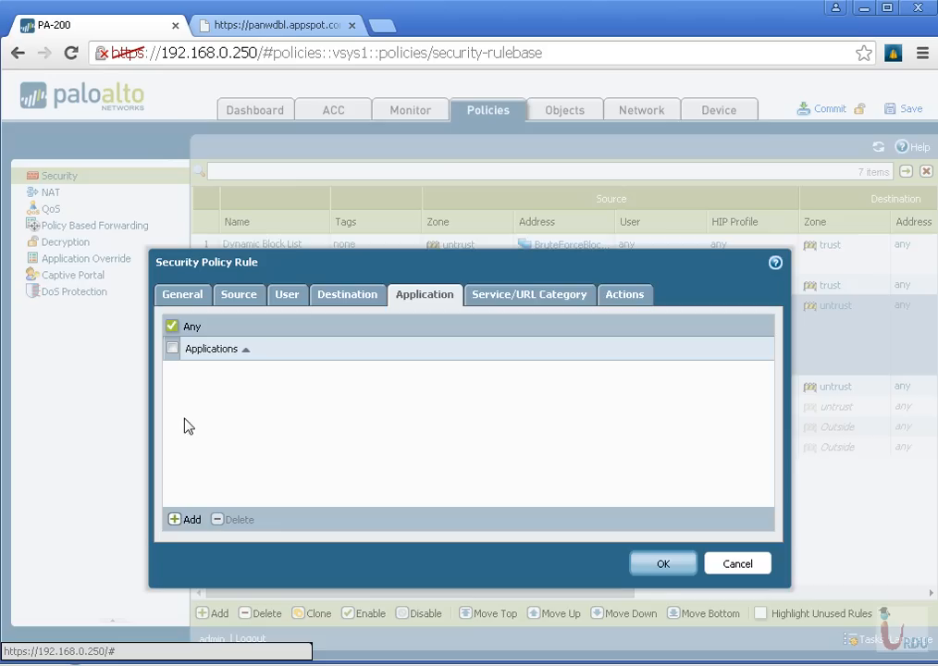
left_click(173, 520)
scroll(383, 264, "down", 10)
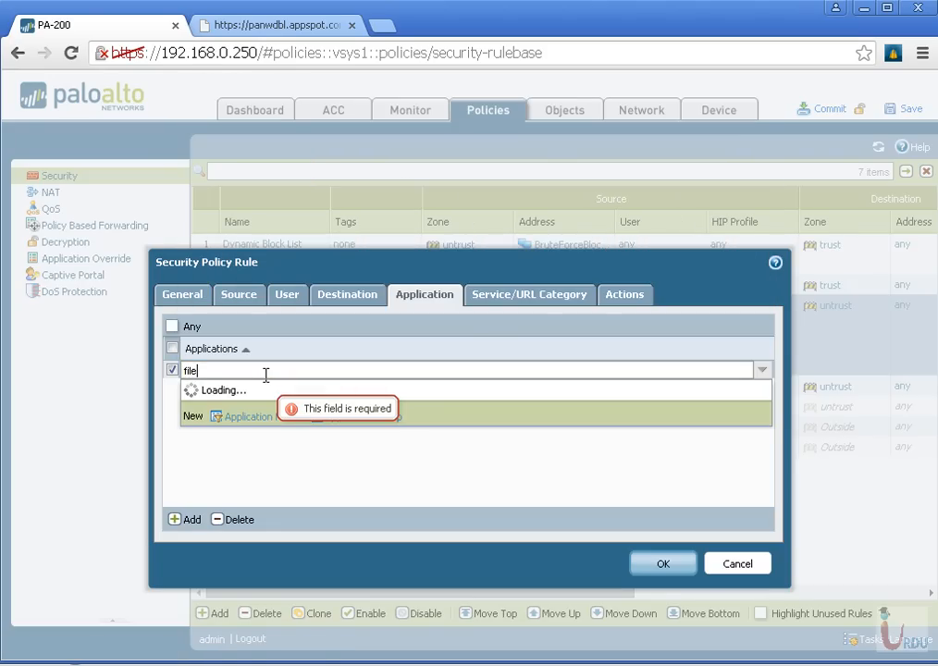
type("file-share")
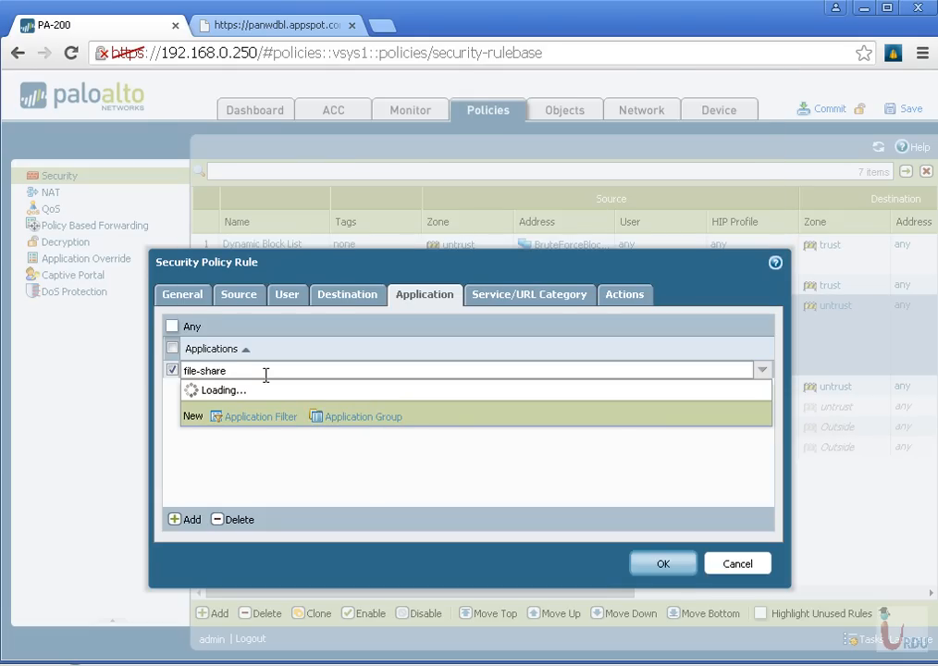
left_click(268, 447)
left_click(193, 521)
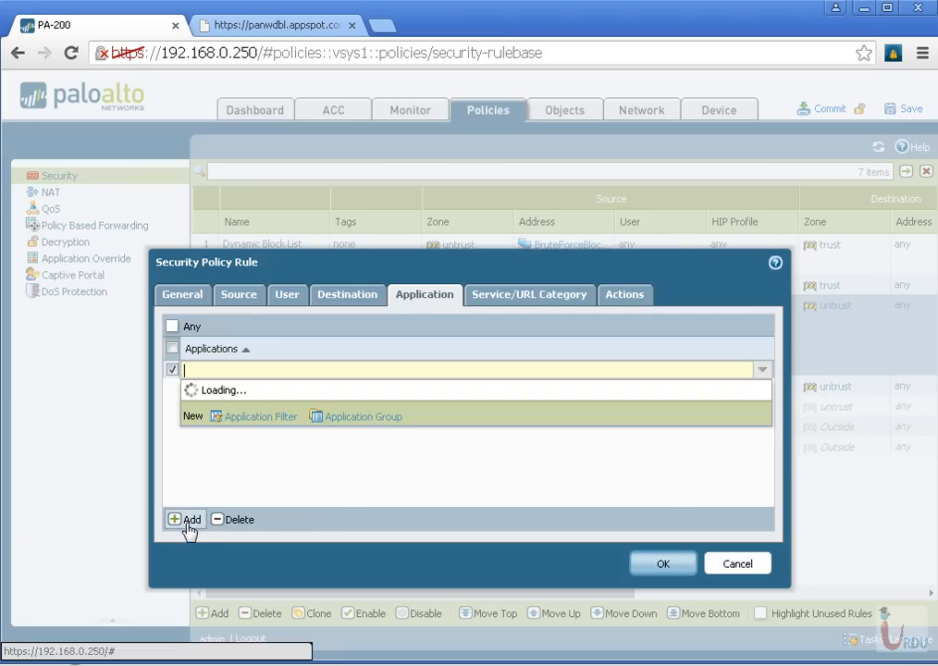
left_click(250, 418)
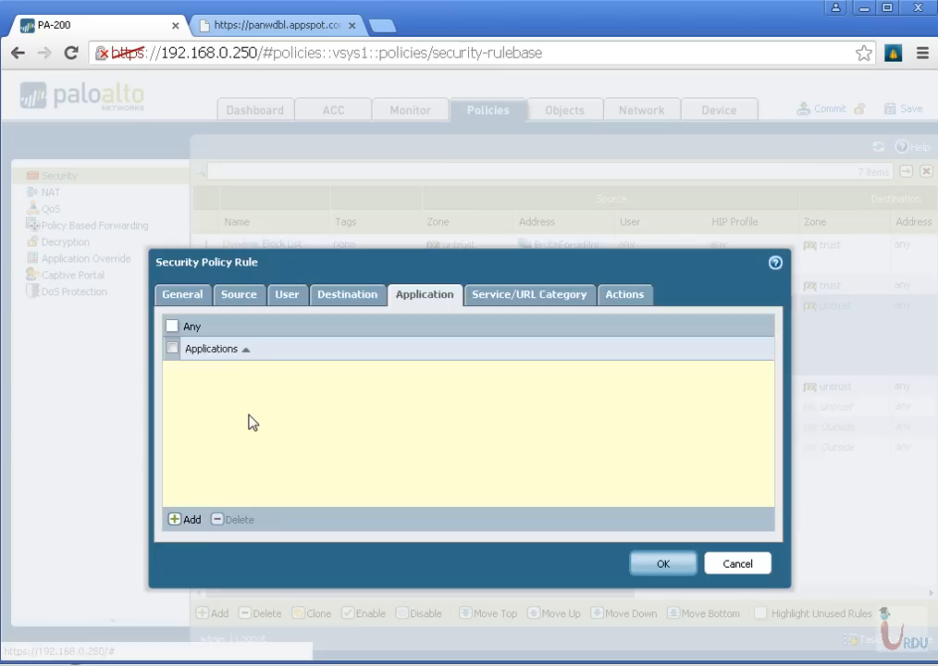
left_click(764, 564)
left_click(690, 572)
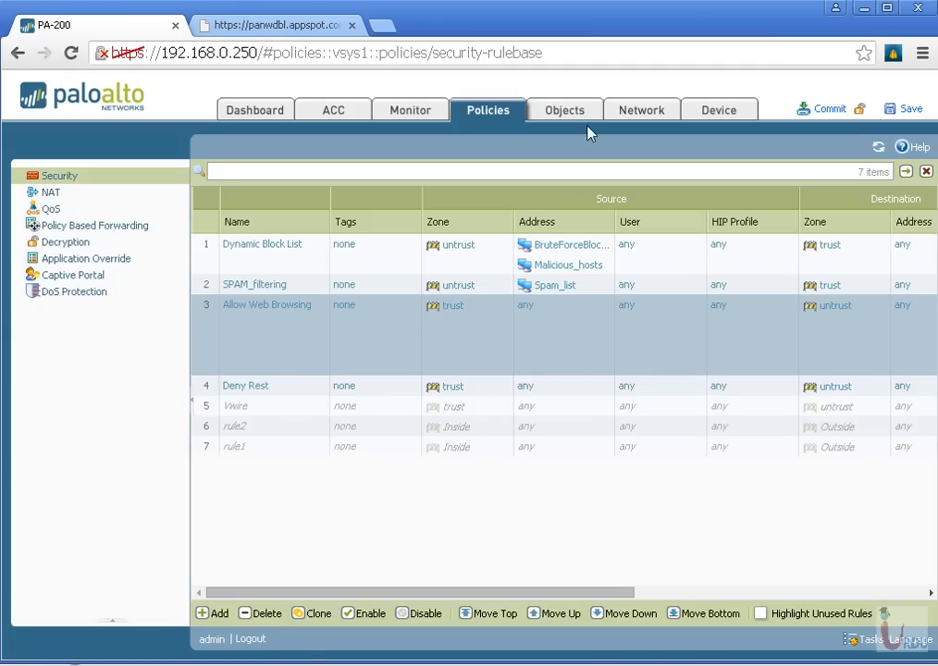
Create a new security policy rule named fileshare, with a description citing the company policy against file share applications, reference number 1.2.2
left_click(580, 114)
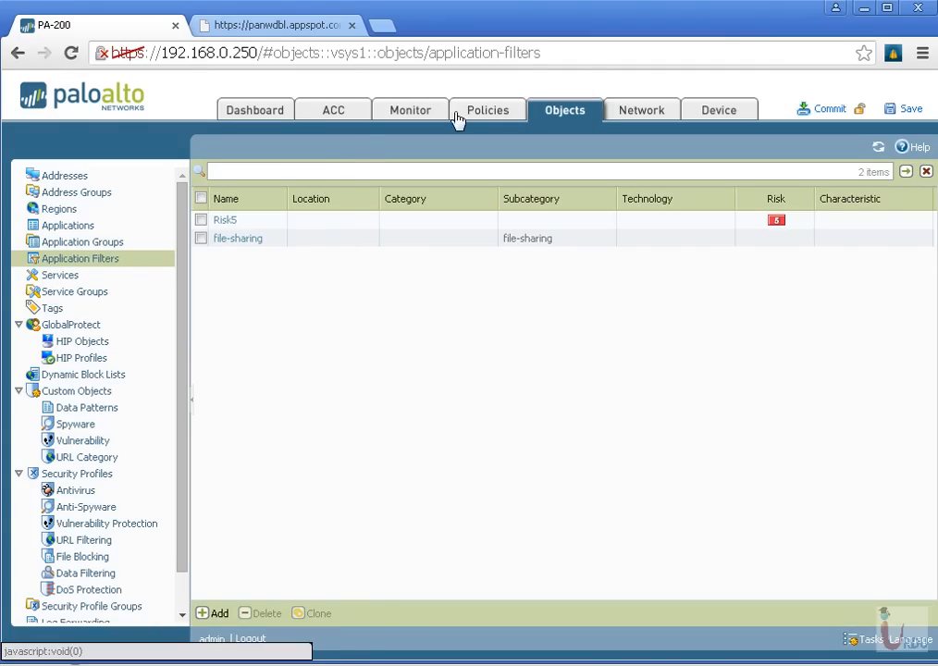
left_click(492, 116)
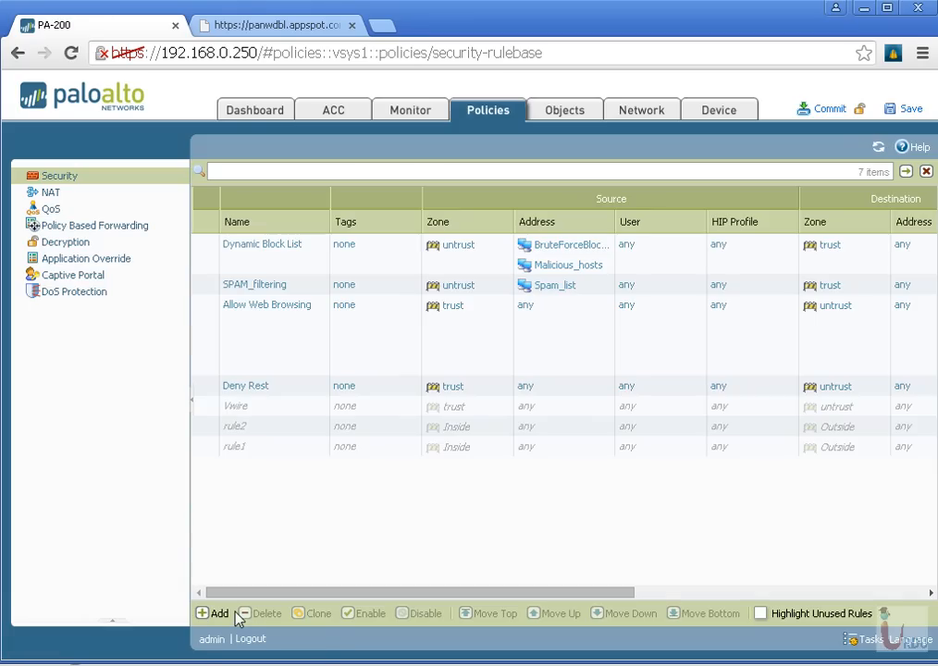
left_click(222, 614)
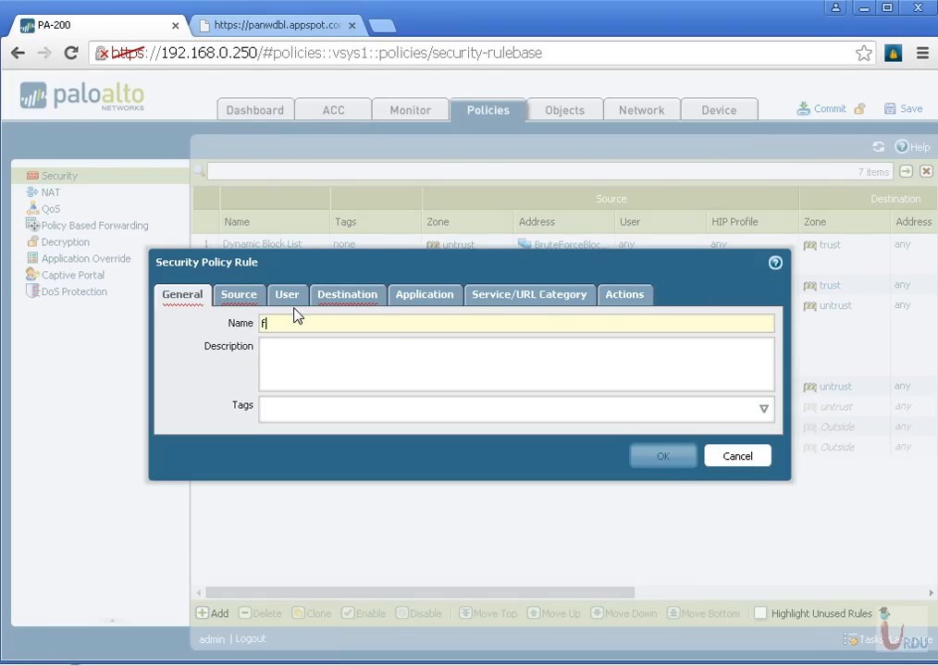
type("fileshare")
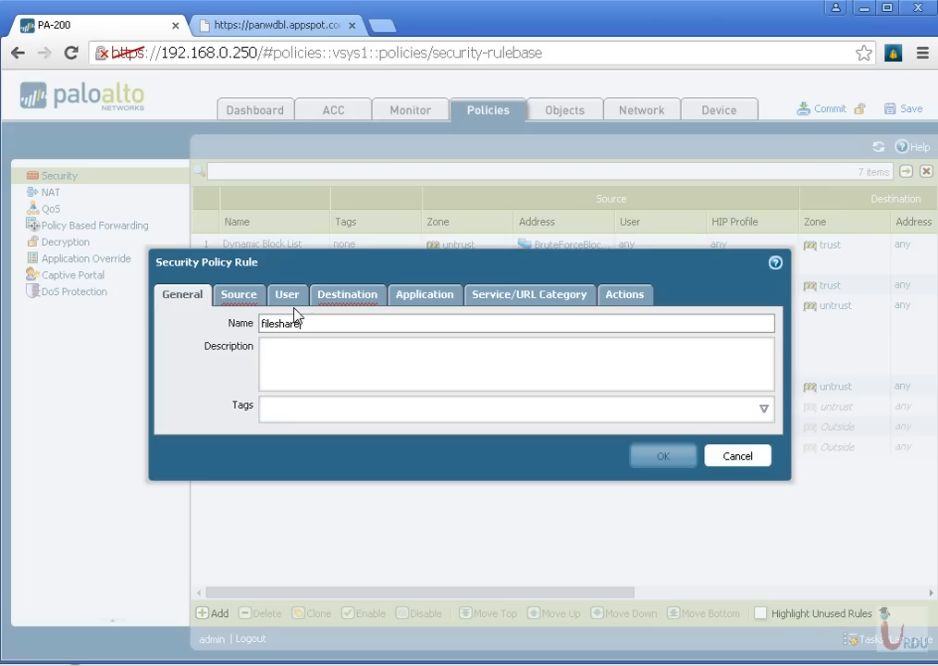
left_click(288, 363)
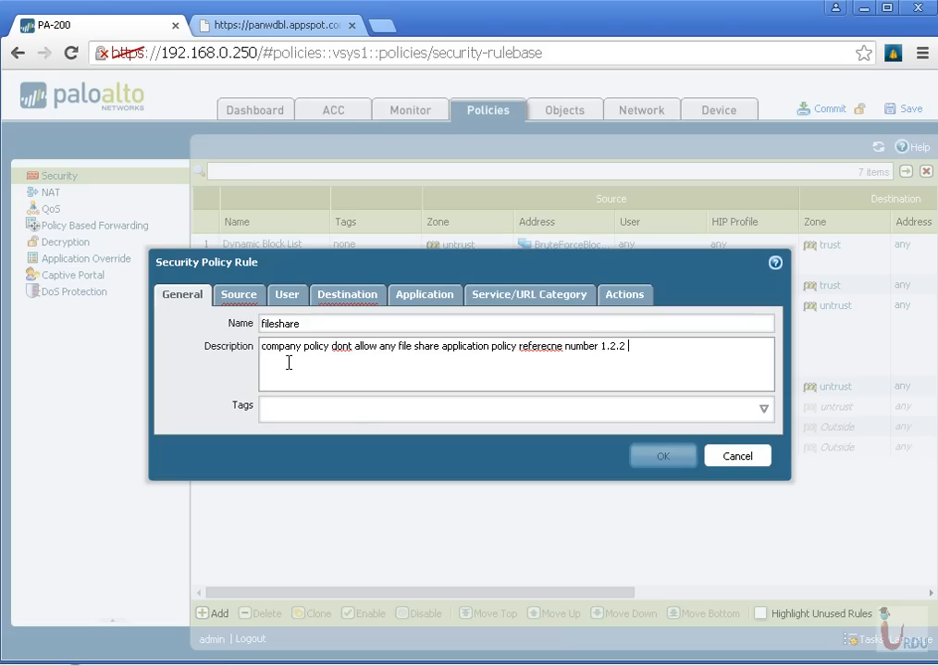
Correct the two misspelled words in the rule description to "don't" and "reference"
right_click(347, 352)
left_click(398, 293)
right_click(545, 351)
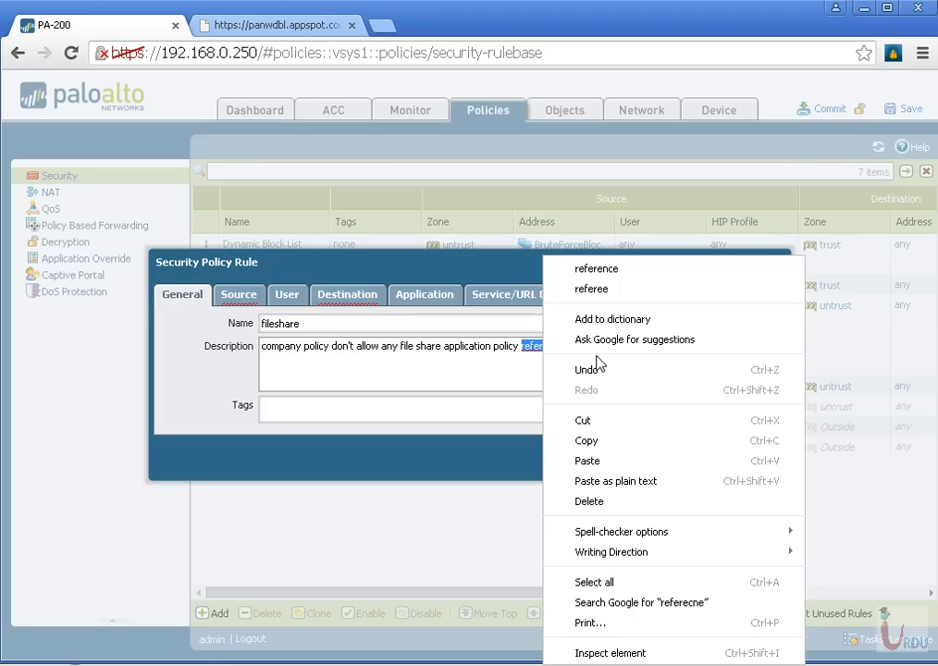
left_click(607, 271)
Set the fileshare rule's source zone to trust and its destination zone to untrust
left_click(242, 296)
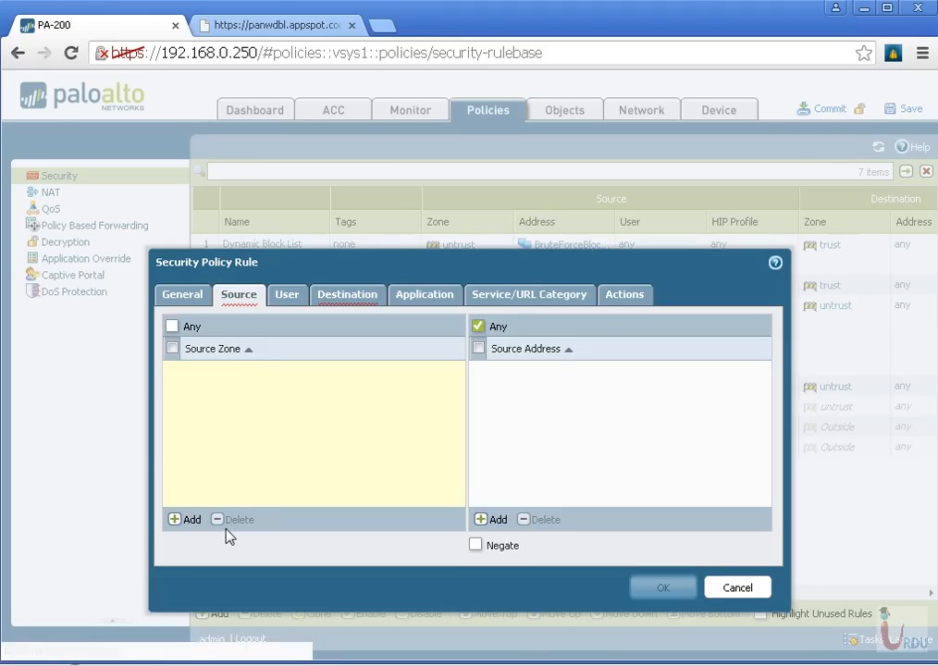
left_click(196, 522)
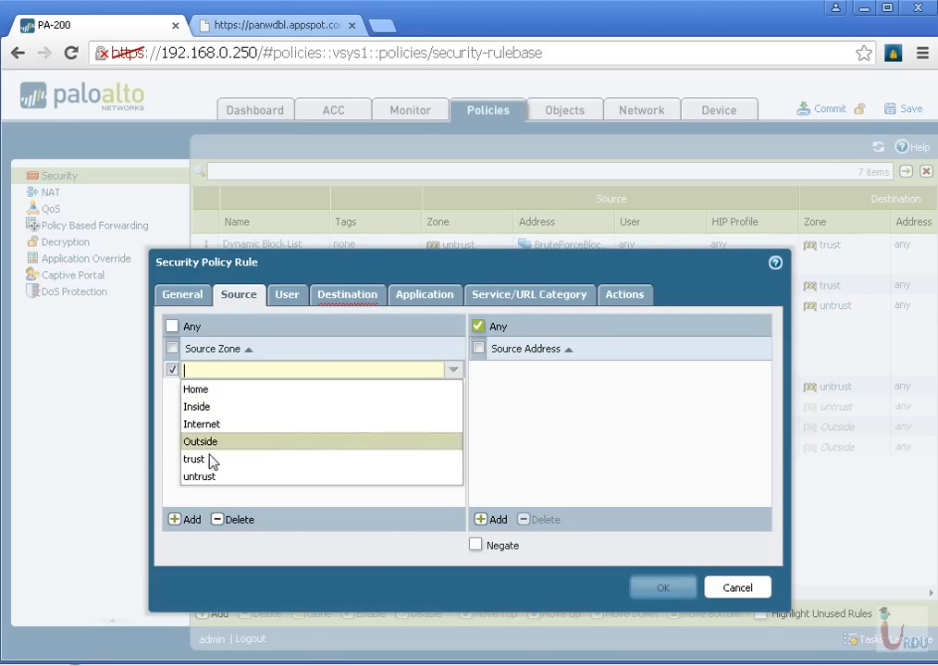
left_click(242, 459)
left_click(323, 298)
left_click(175, 521)
left_click(200, 477)
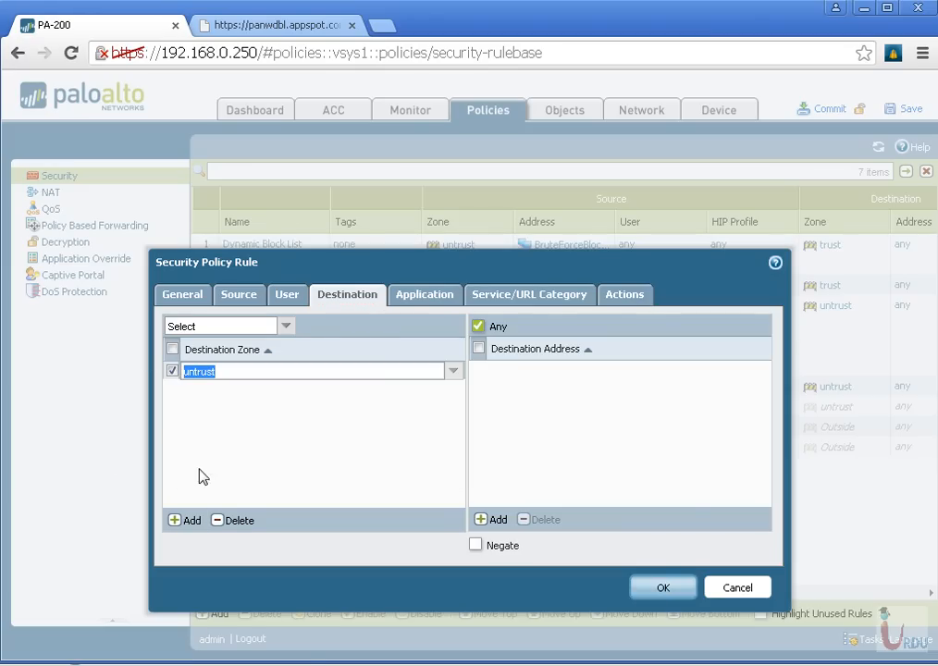
Add the file-sharing application filter as the matched application of the fileshare rule
left_click(190, 519)
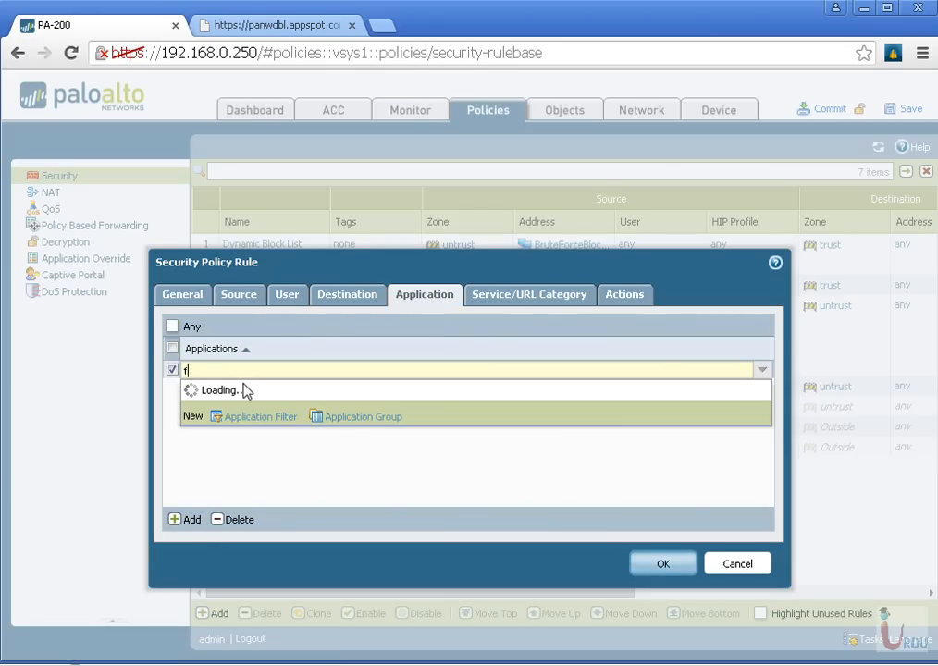
type("file-sharing")
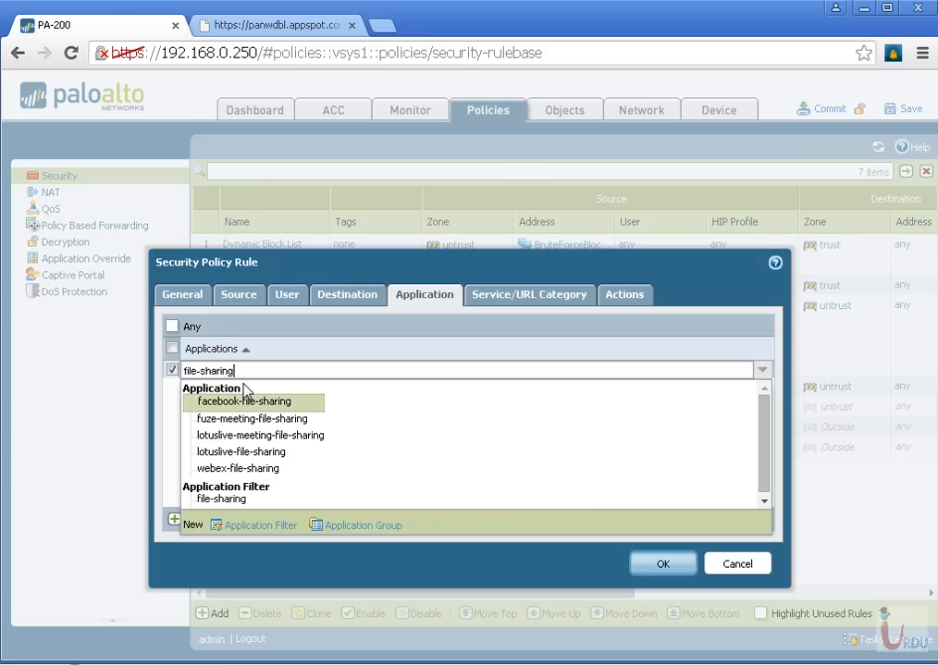
left_click(222, 500)
left_click(460, 412)
Set the rule's action to Deny, log at session start instead of session end, and save the rule
left_click(645, 291)
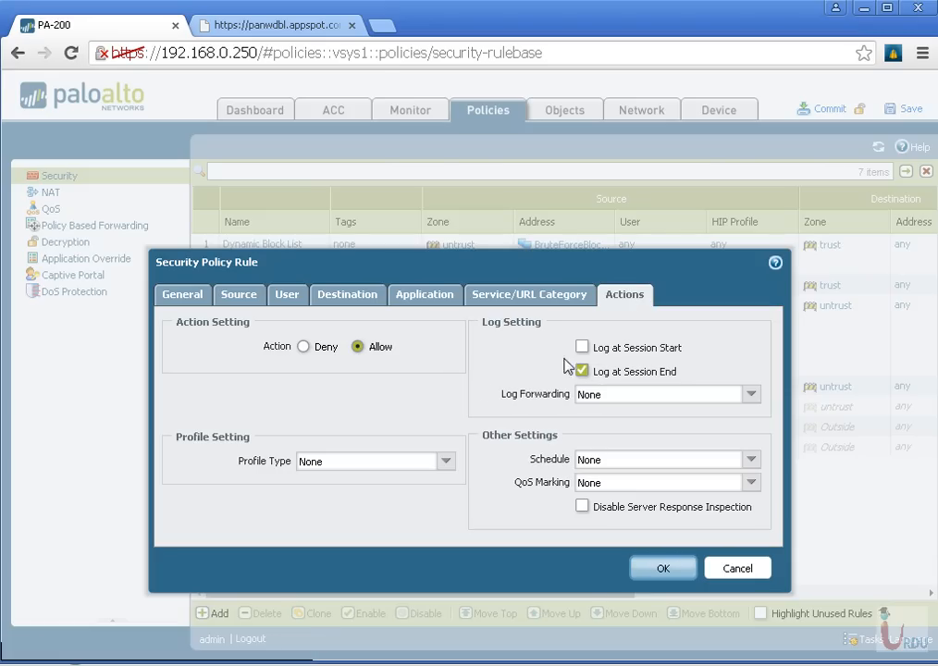
left_click(303, 347)
left_click(582, 348)
left_click(582, 371)
left_click(671, 574)
Move the fileshare rule directly below SPAM_filtering and commit the configuration
left_click_drag(269, 472, 274, 297)
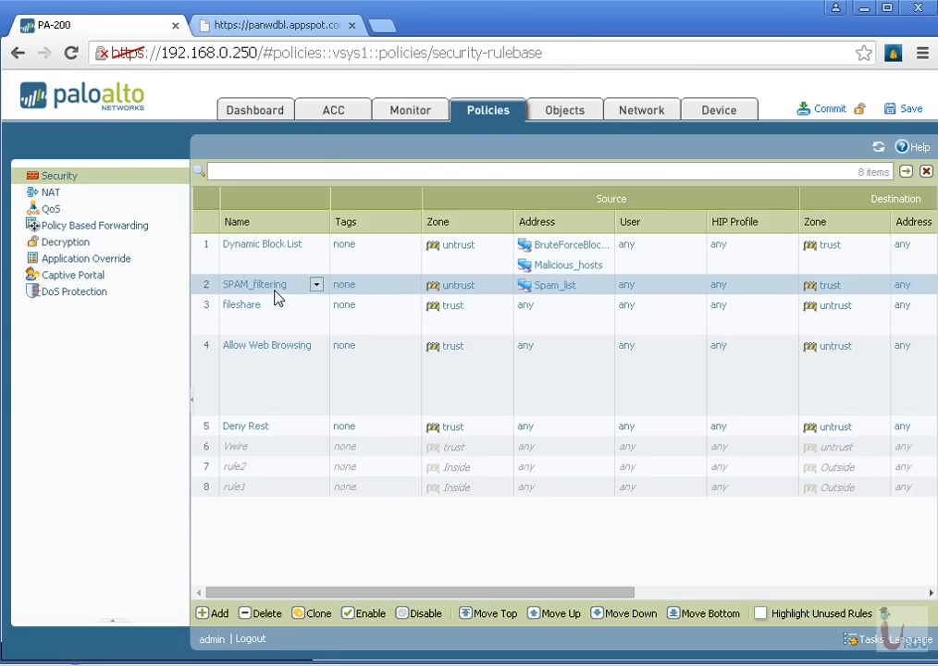
left_click(830, 109)
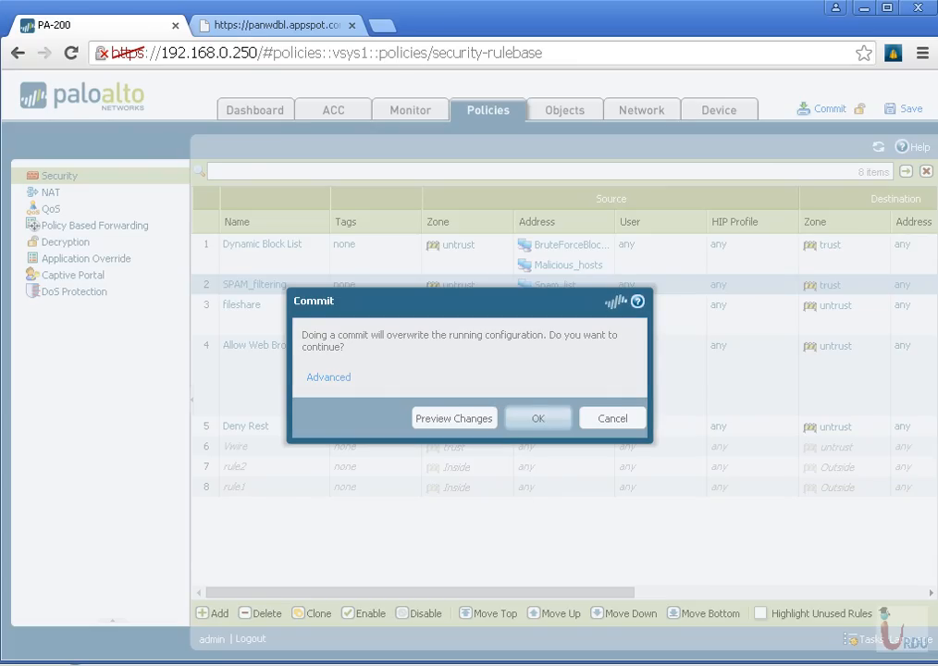
left_click(538, 419)
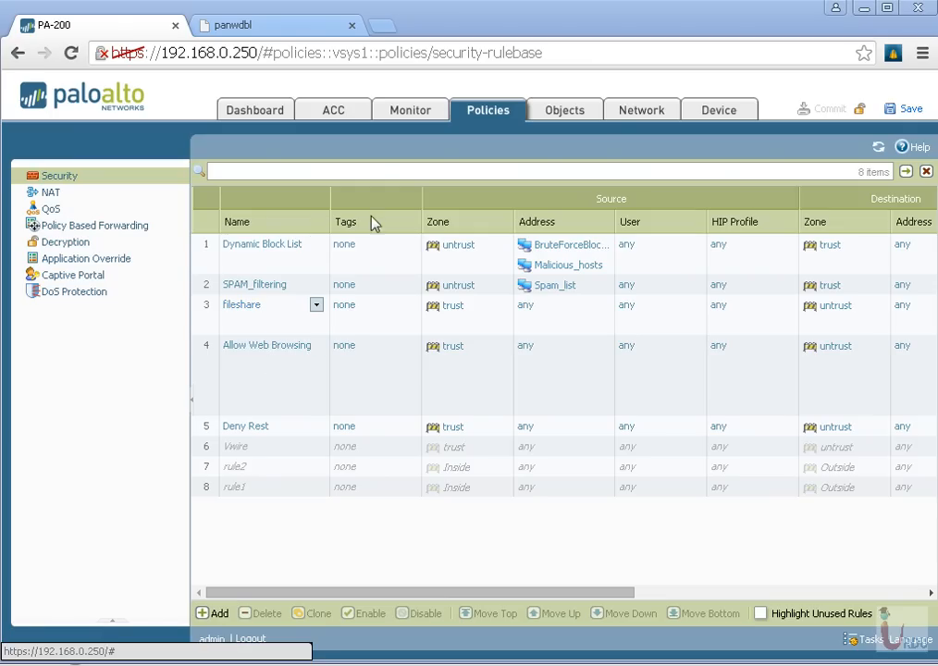
Examine the applications matched by the file-sharing application filter, and close it without changes
left_click(582, 112)
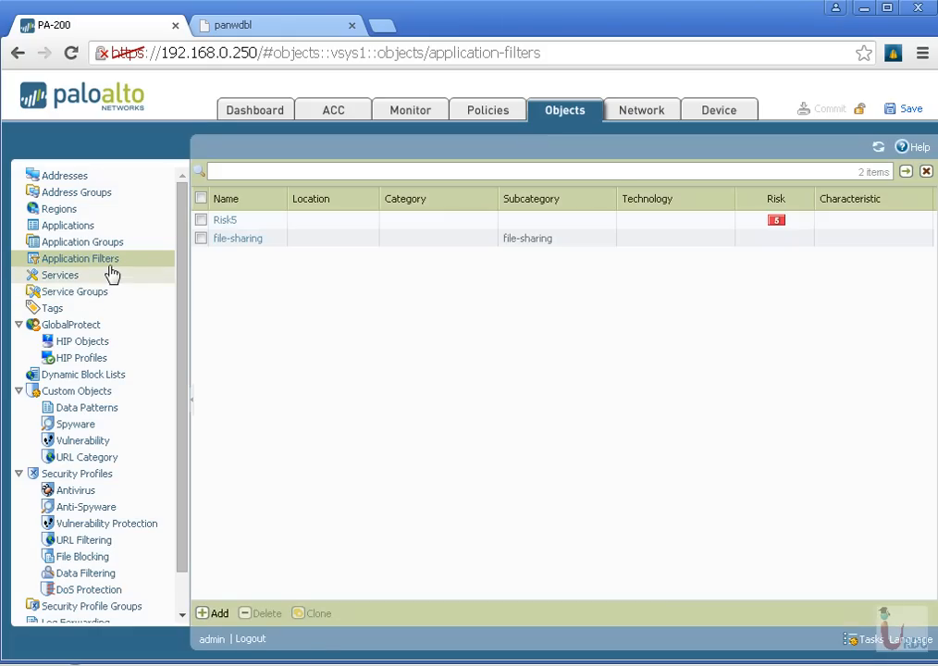
left_click(238, 240)
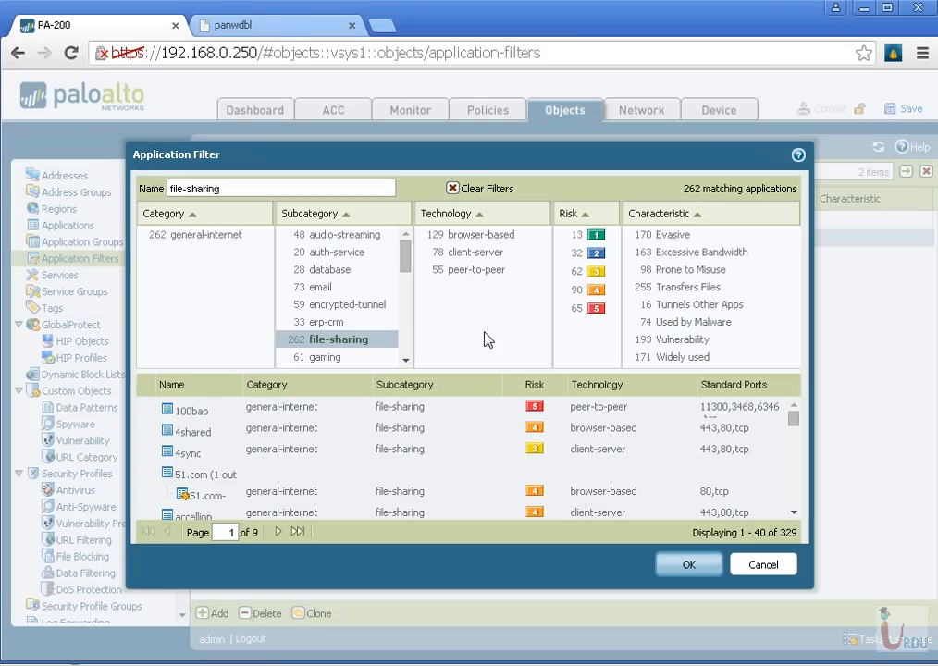
scroll(468, 465, "down", 3)
scroll(475, 462, "down", 3)
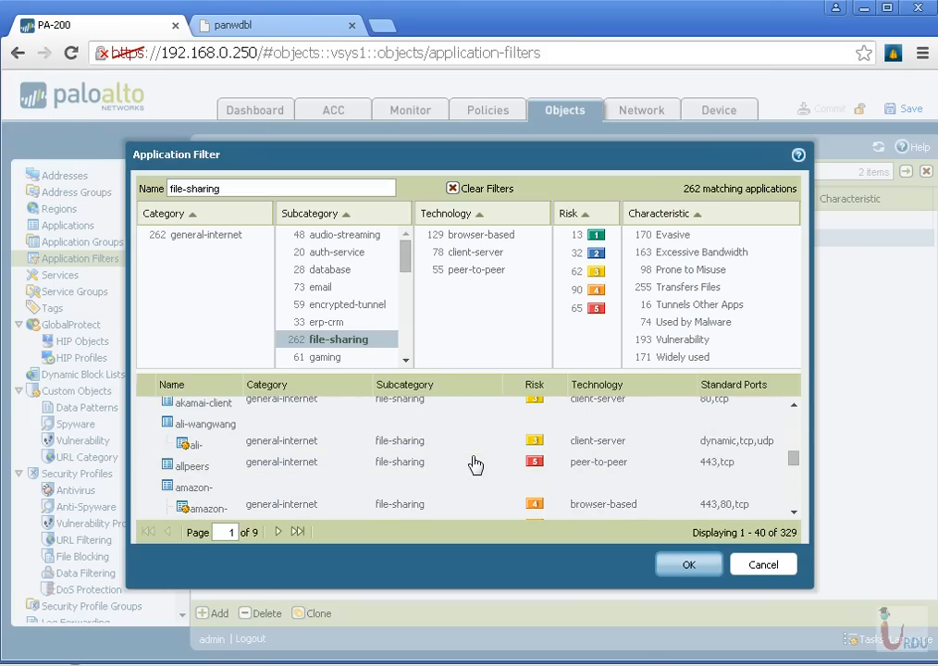
scroll(476, 463, "down", 3)
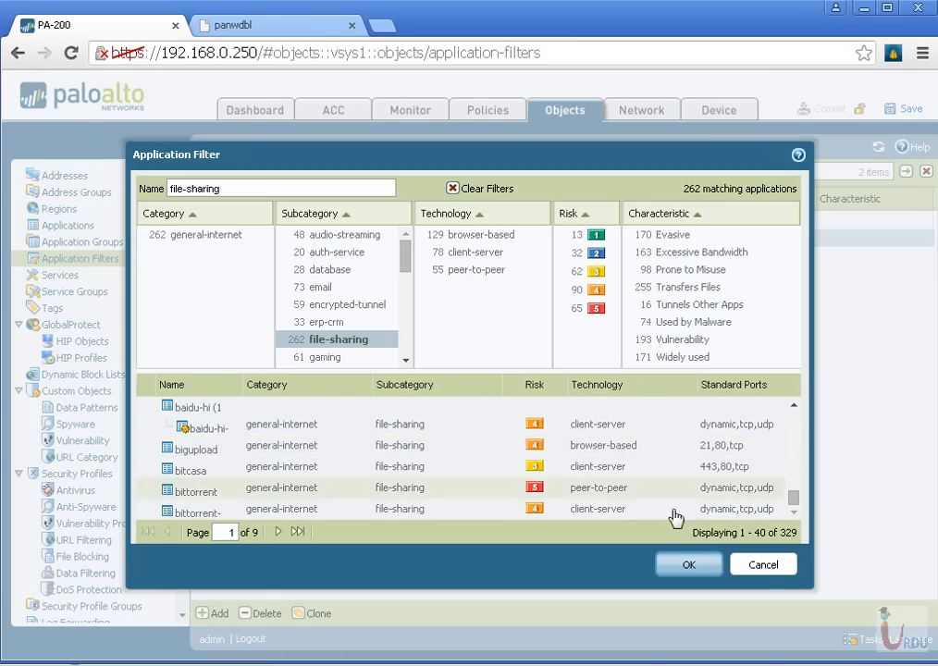
left_click(766, 569)
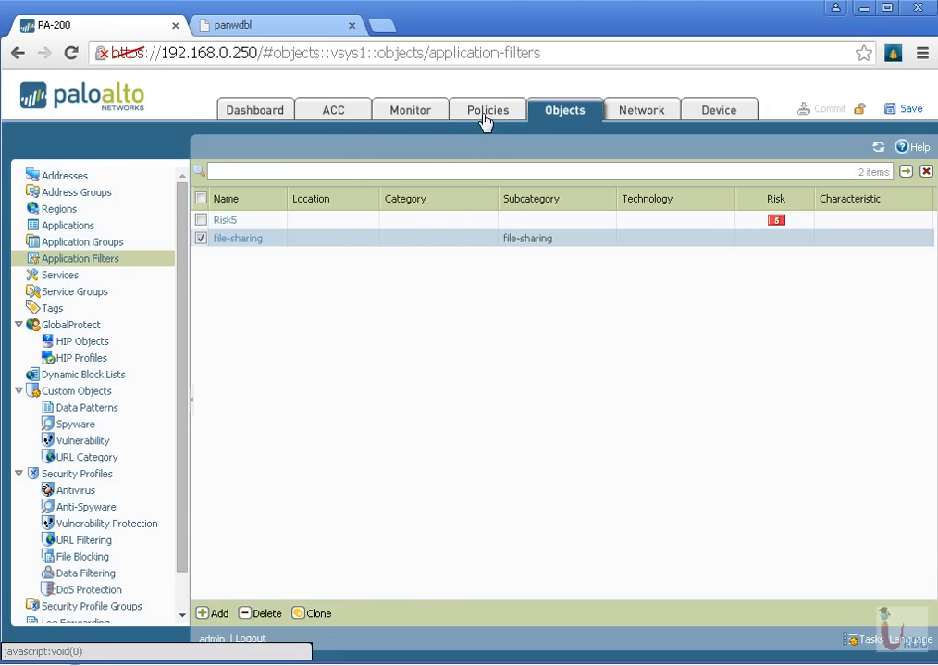
Open the traffic log, and test the file-sharing block by loading Google Drive in a new browser tab
left_click(428, 117)
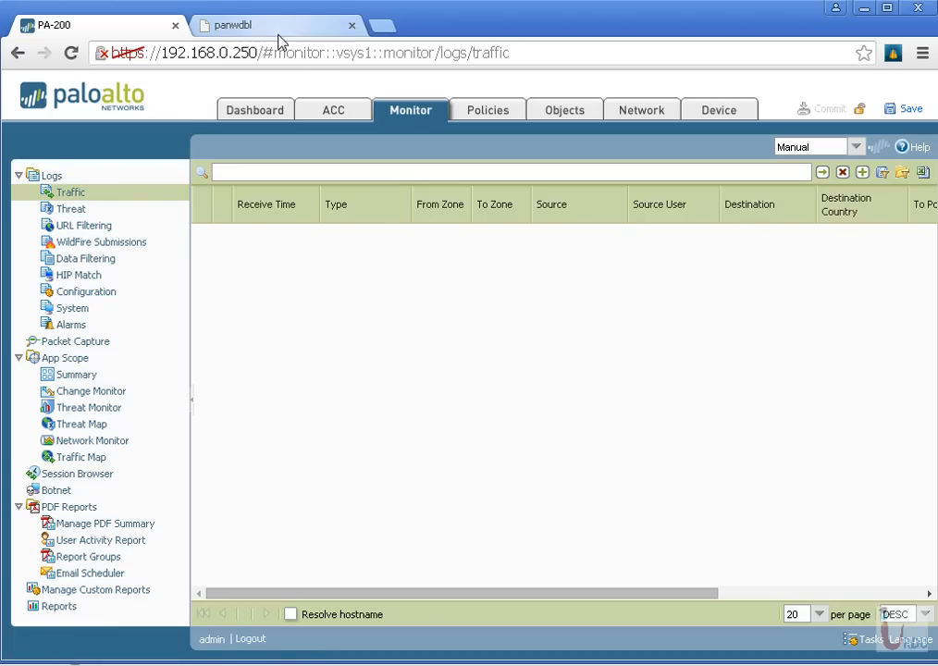
left_click(383, 26)
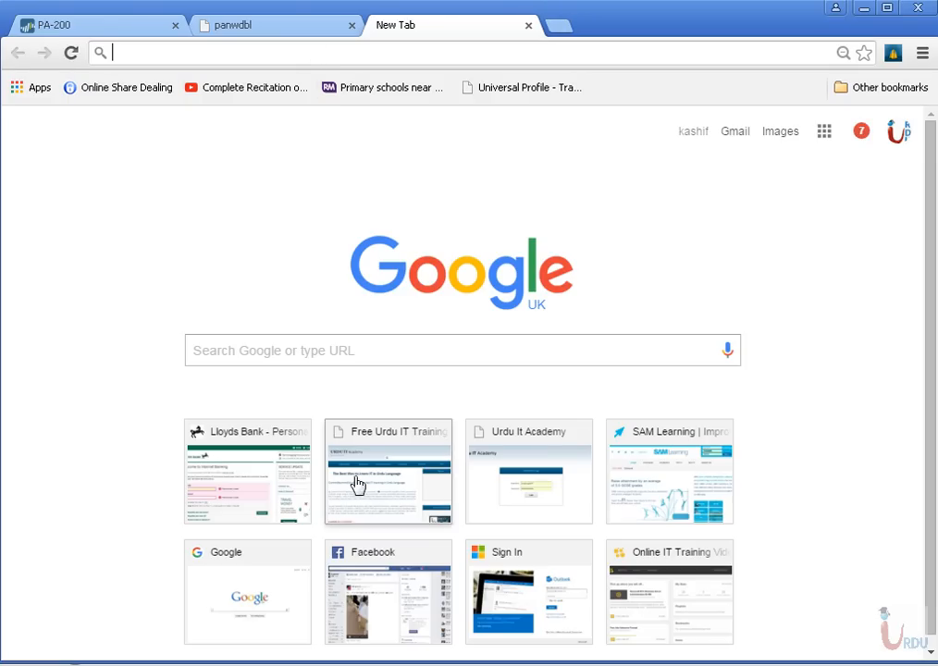
left_click(834, 141)
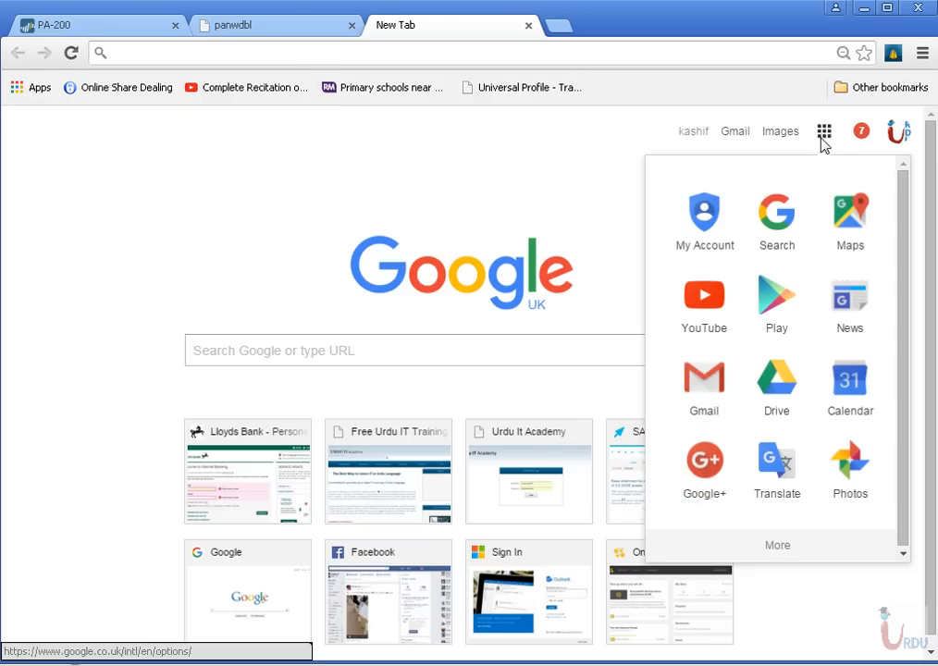
left_click(769, 409)
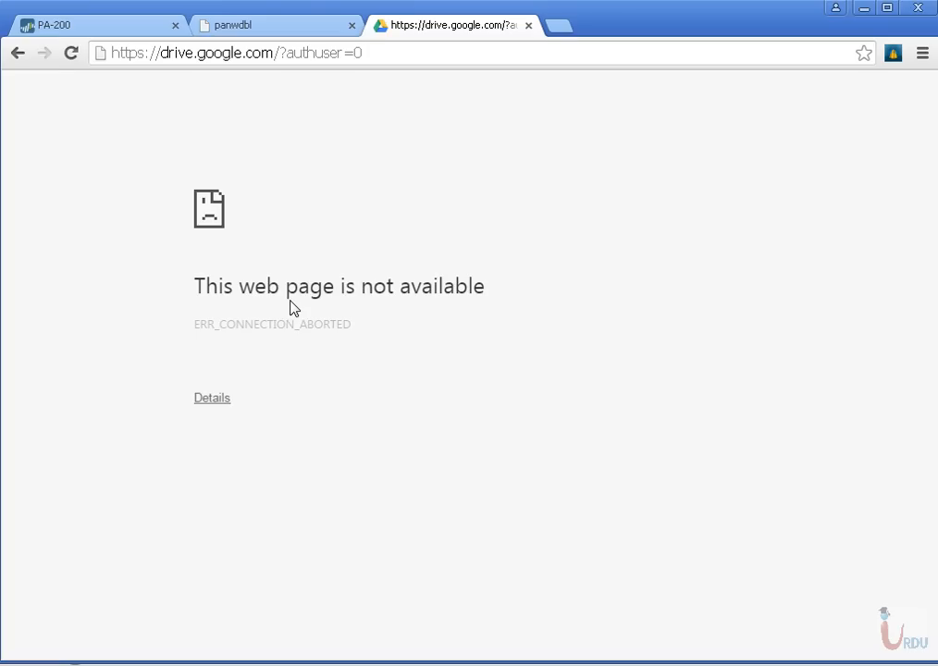
left_click_drag(201, 281, 442, 365)
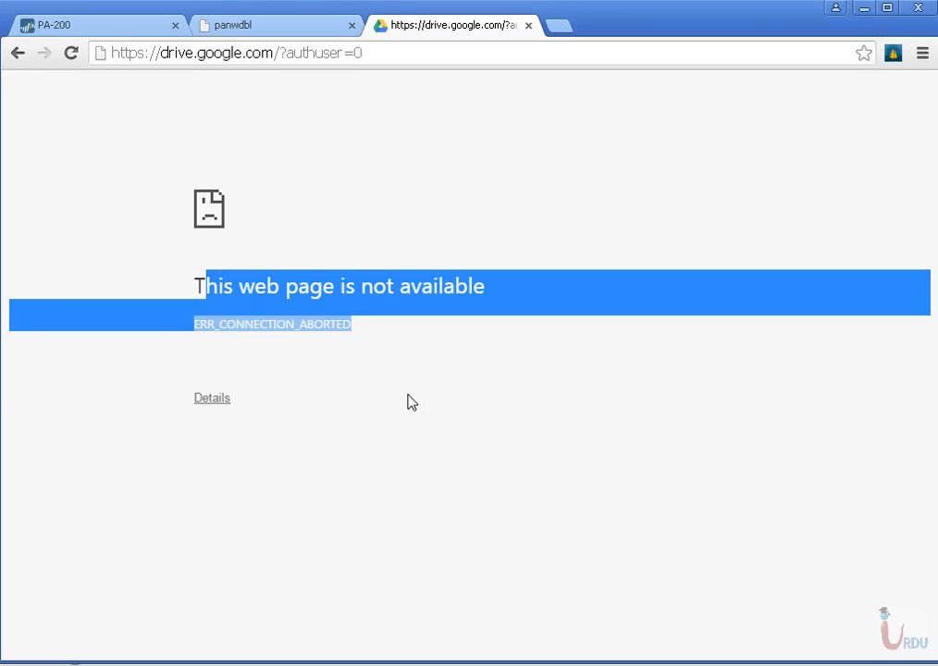
left_click_drag(169, 179, 359, 427)
left_click(369, 427)
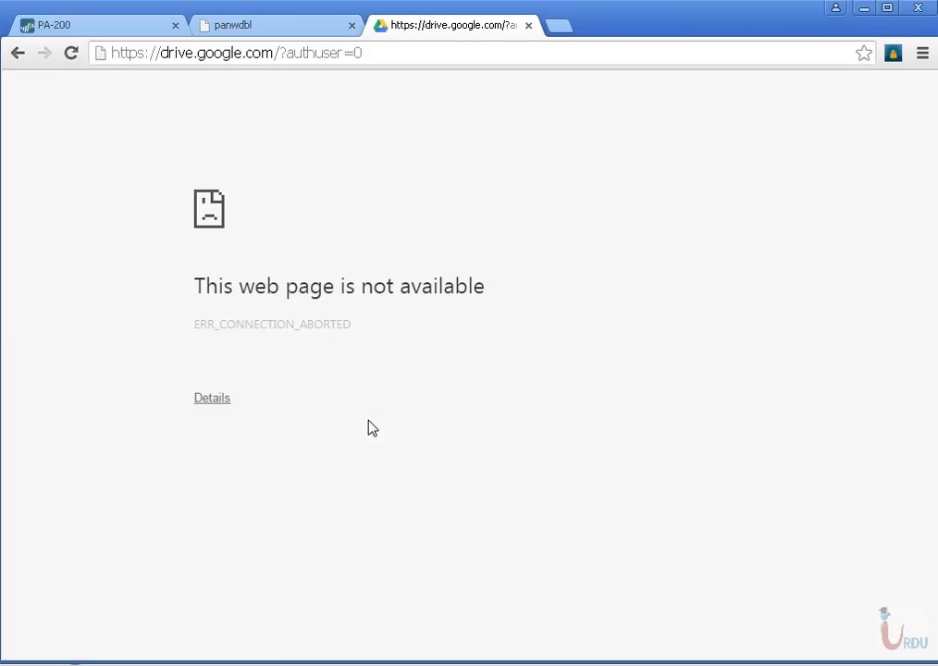
Refresh the PA-200 traffic log and examine the application, action and rule recorded for the latest sessions
left_click(94, 27)
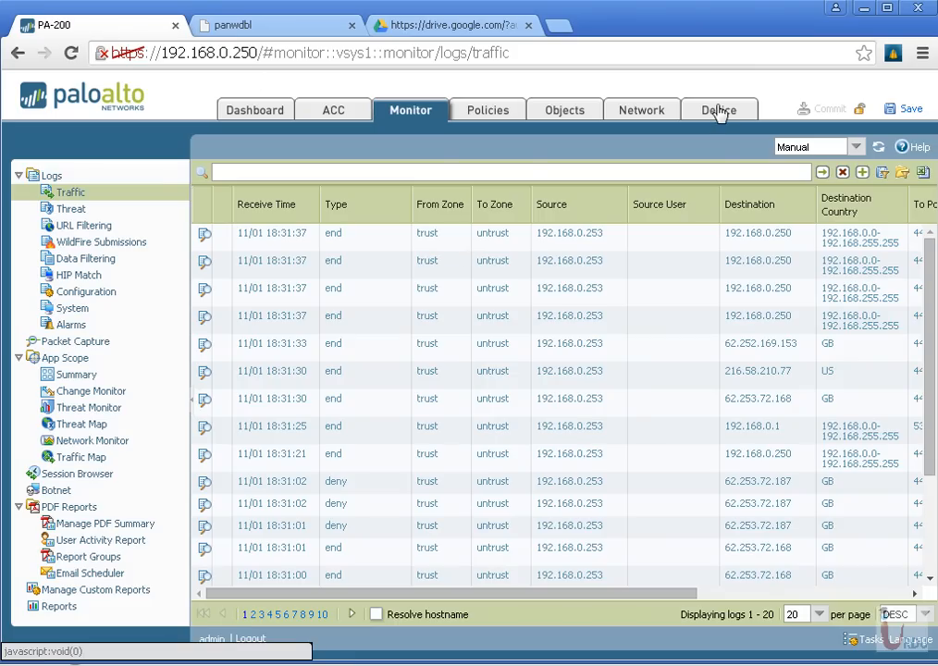
left_click(820, 182)
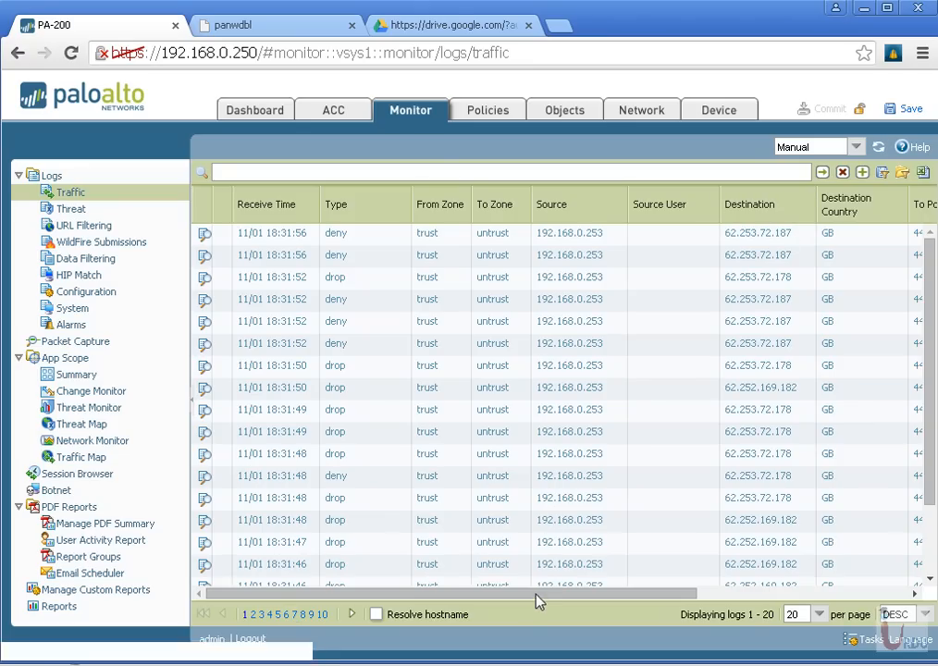
left_click_drag(535, 603, 759, 590)
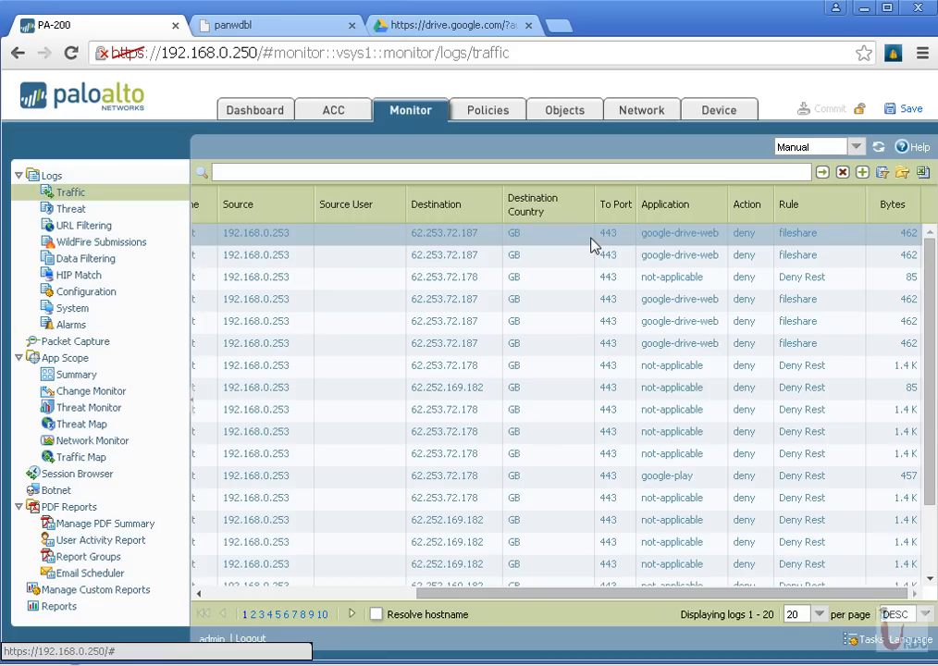
Open a Windows command prompt and generate DNS traffic by running nslookup urduitacademy.com
scroll(592, 259, "down", 2)
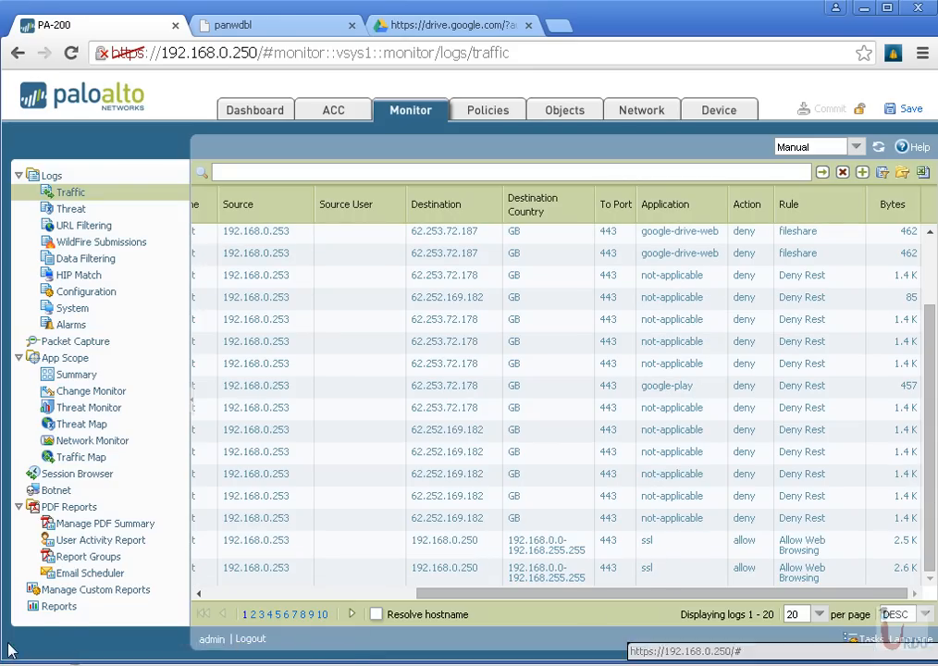
key("super")
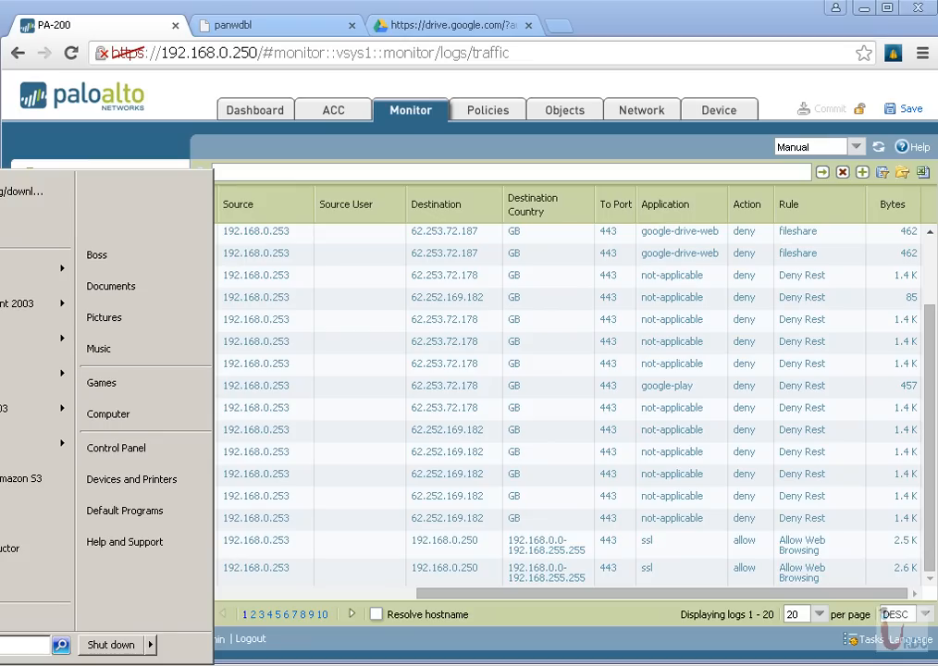
type("cmd")
key("Return")
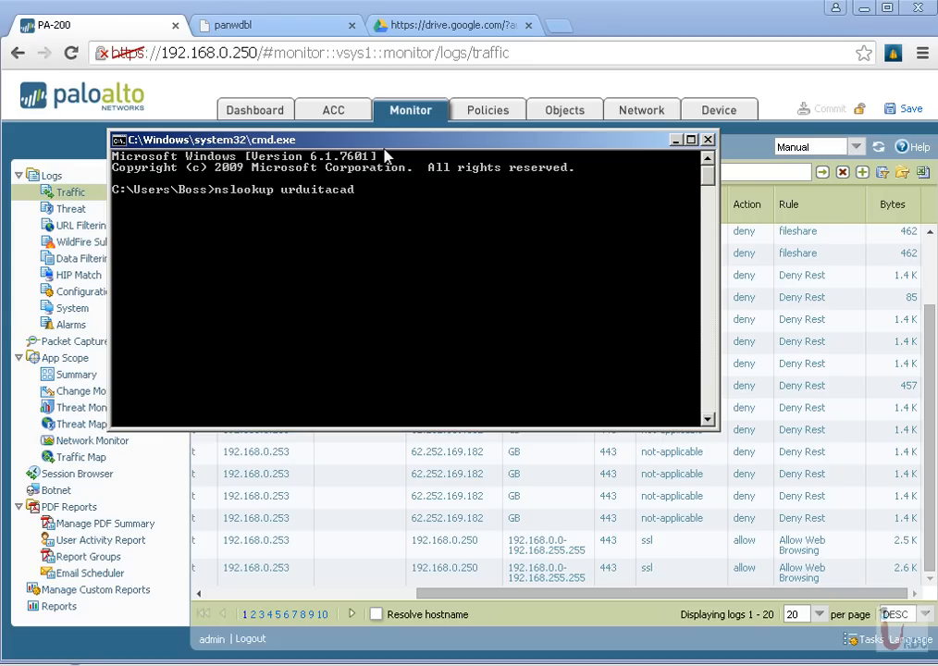
type("my.co")
key("Return")
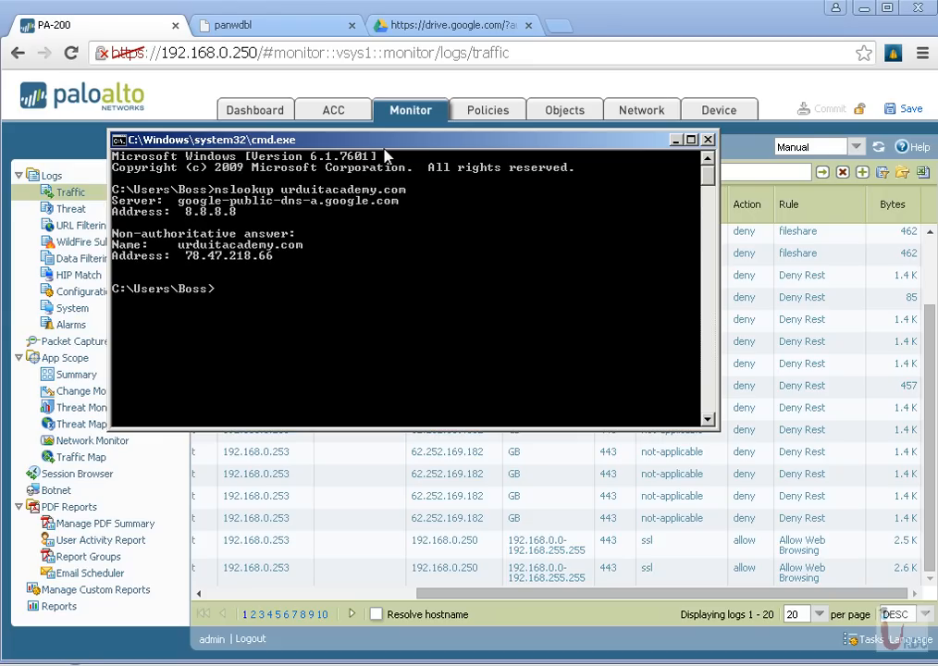
Return to the PA-200 traffic log and refresh it twice to check for the new DNS session
left_click(142, 41)
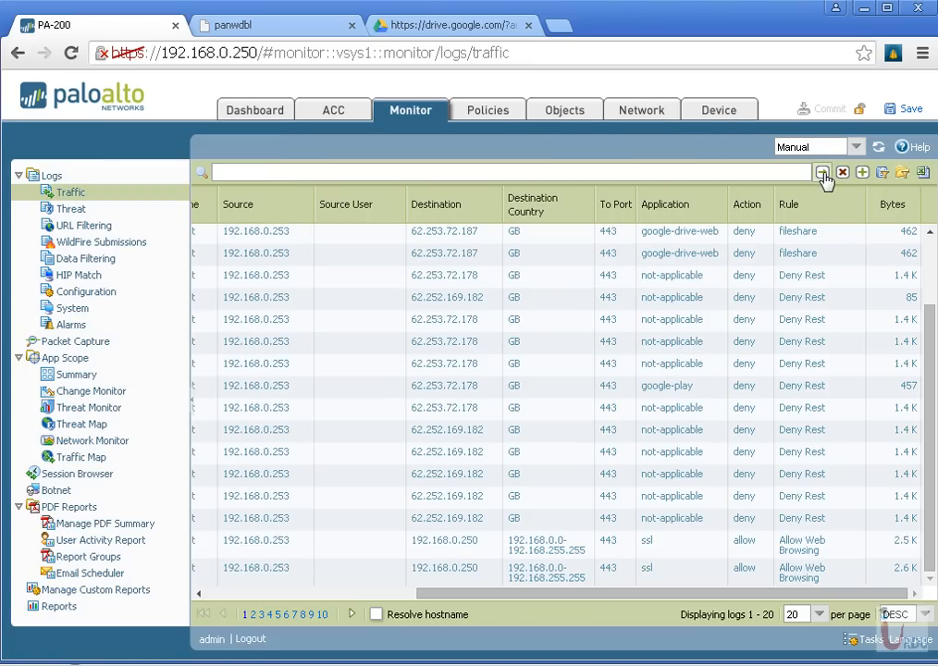
left_click(820, 173)
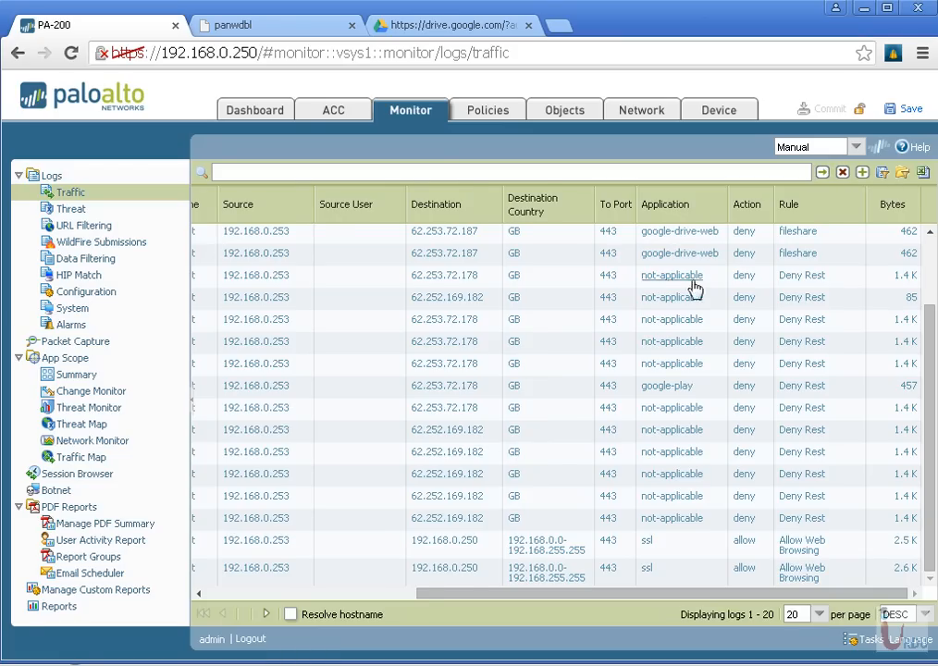
left_click_drag(680, 594, 900, 581)
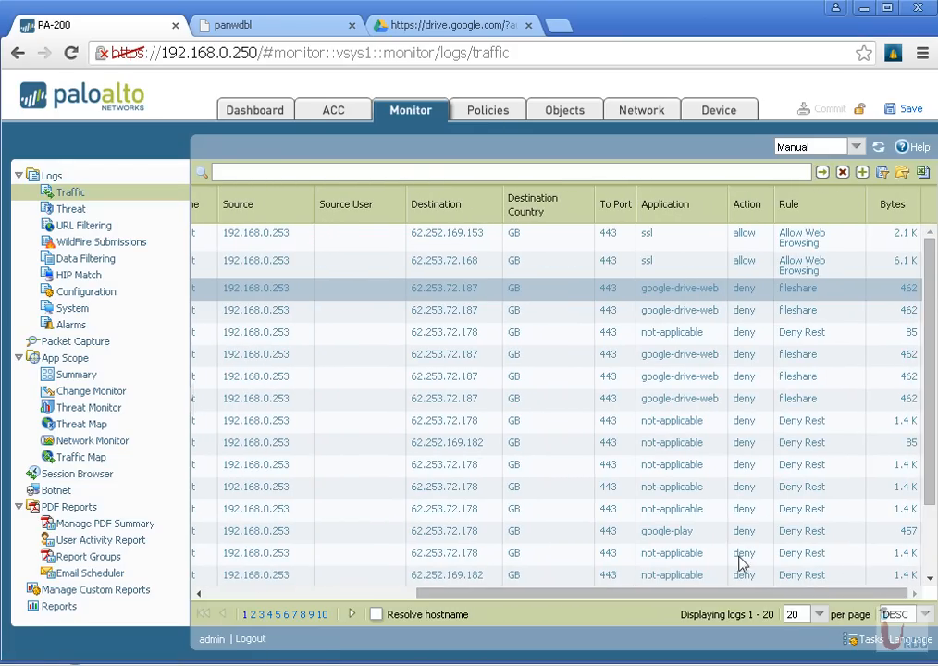
left_click(821, 173)
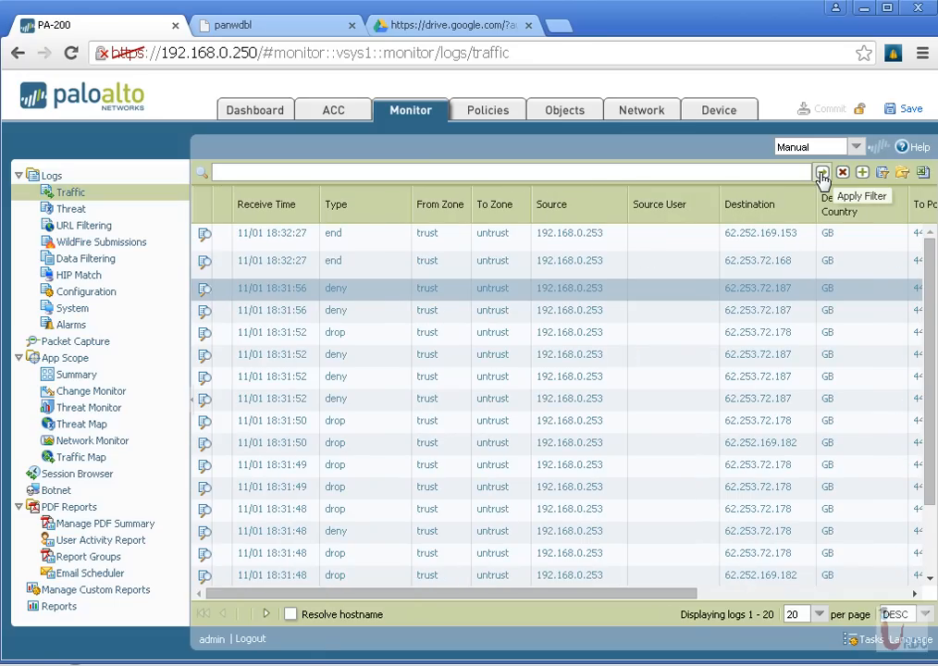
left_click_drag(592, 593, 870, 587)
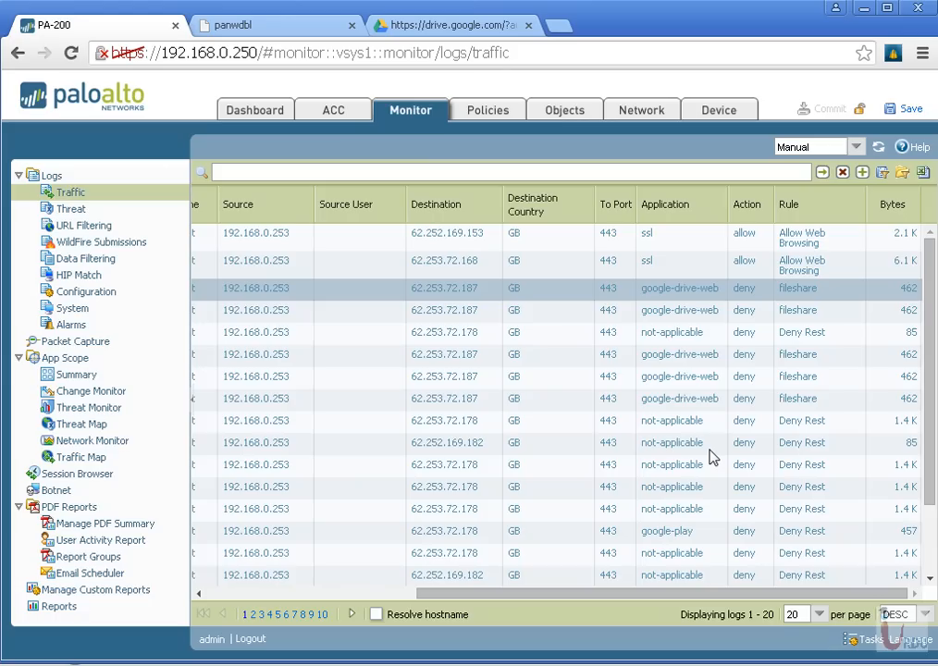
Switch to the command prompt and run nslookup for cisco.com and google.com
key("alt+Tab")
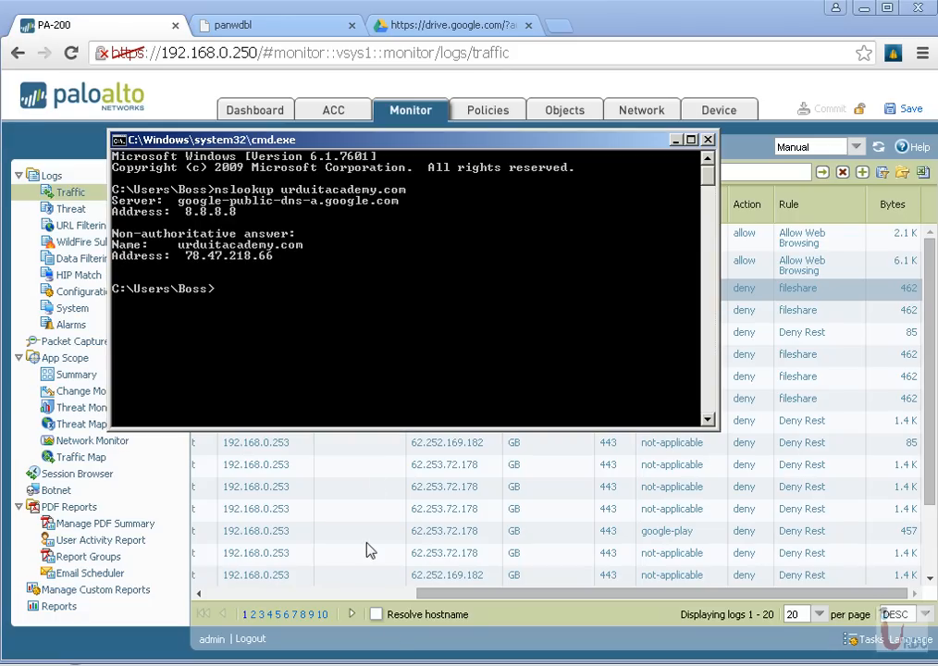
key("Up")
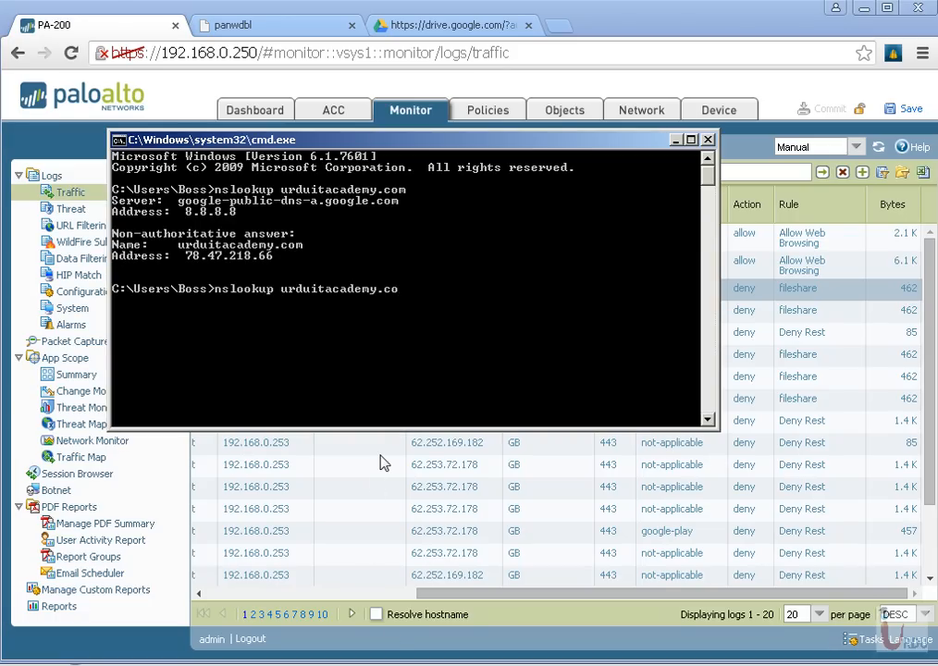
key("BackSpace")
key("BackSpace")
key("BackSpace")
key("BackSpace")
key("BackSpace")
key("BackSpace")
key("BackSpace")
key("BackSpace")
key("BackSpace")
key("BackSpace")
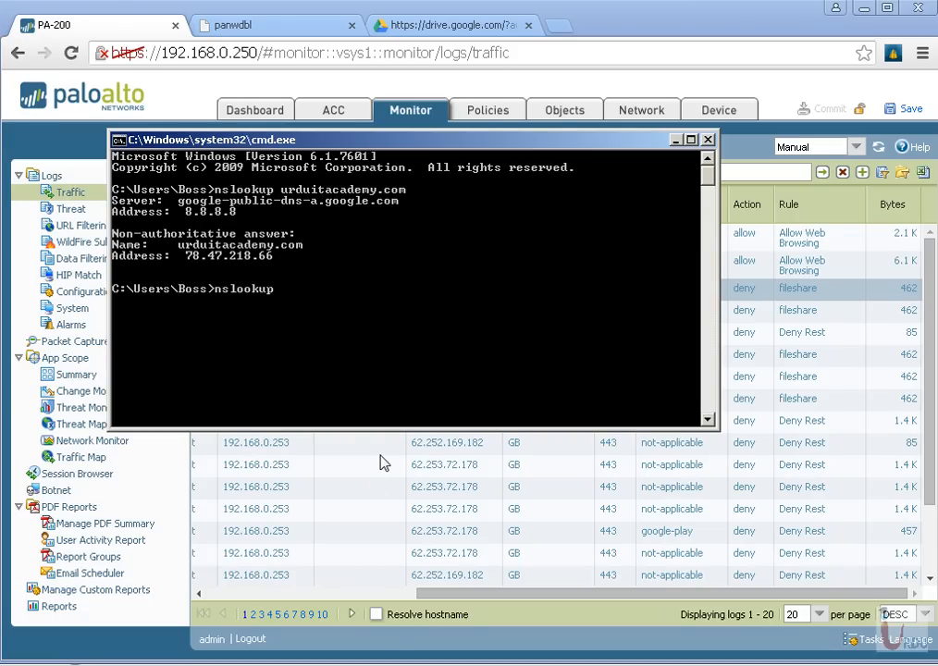
type("cisco.com")
key("Return")
key("Up")
key("BackSpace")
key("BackSpace")
key("BackSpace")
key("BackSpace")
key("BackSpace")
key("BackSpace")
key("BackSpace")
key("BackSpace")
key("BackSpace")
type("google.com")
key("Return")
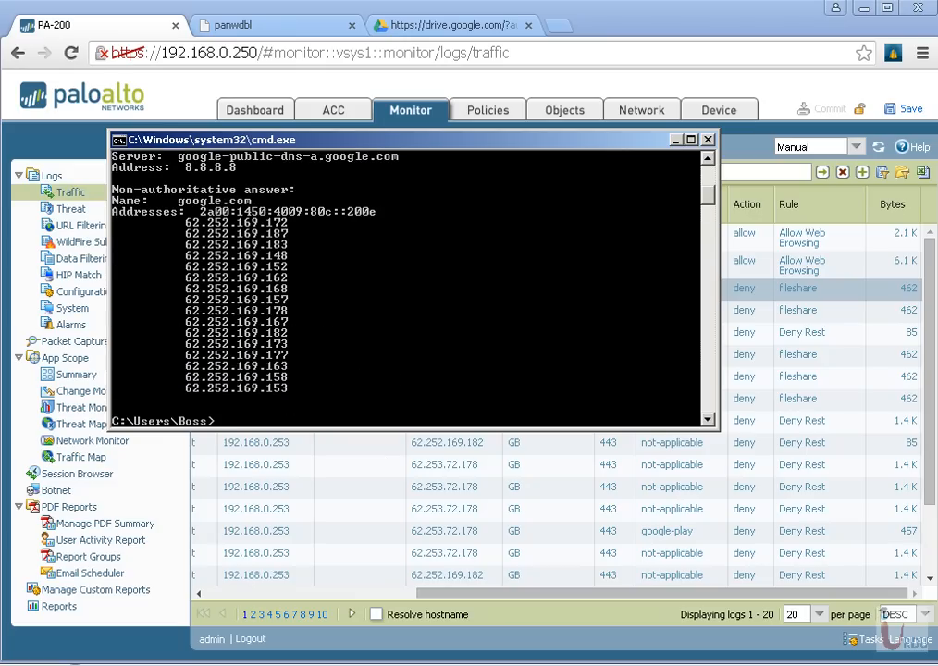
Refresh the PA-200 traffic log and examine the application, action and rule of the sessions to 8.8.8.8
left_click(645, 20)
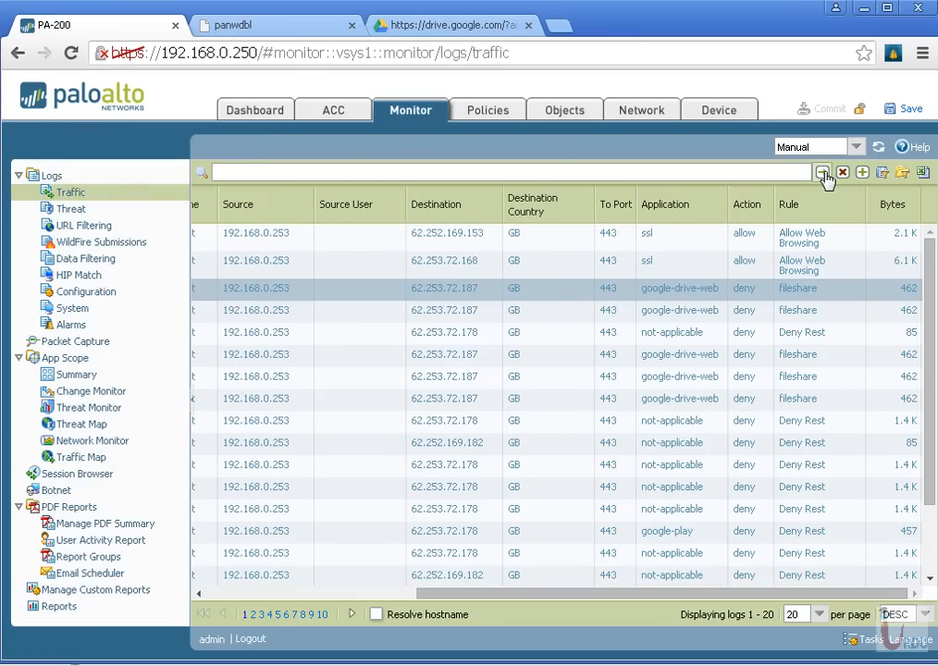
left_click(823, 174)
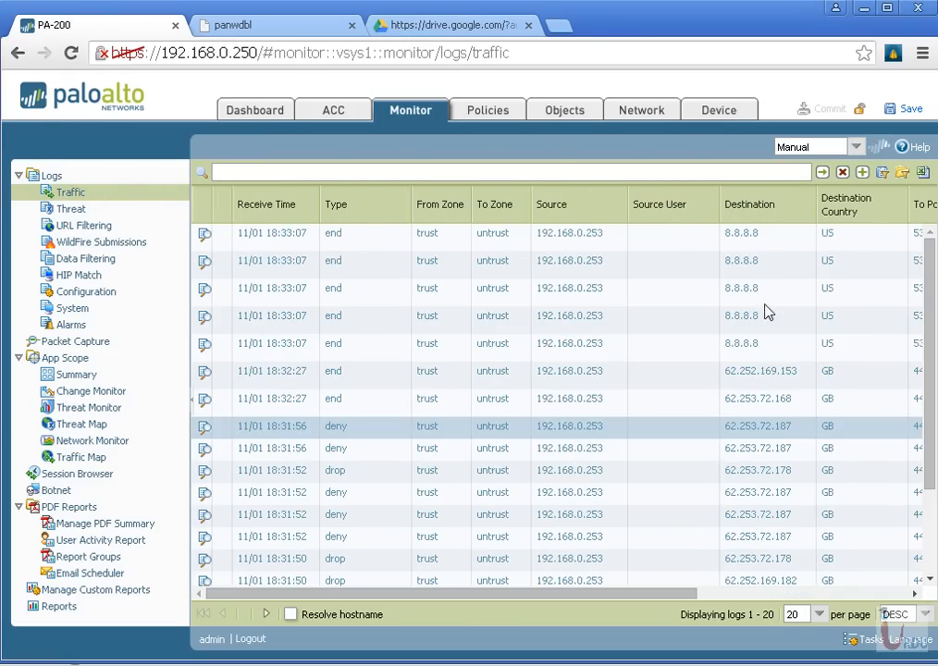
left_click_drag(693, 594, 882, 590)
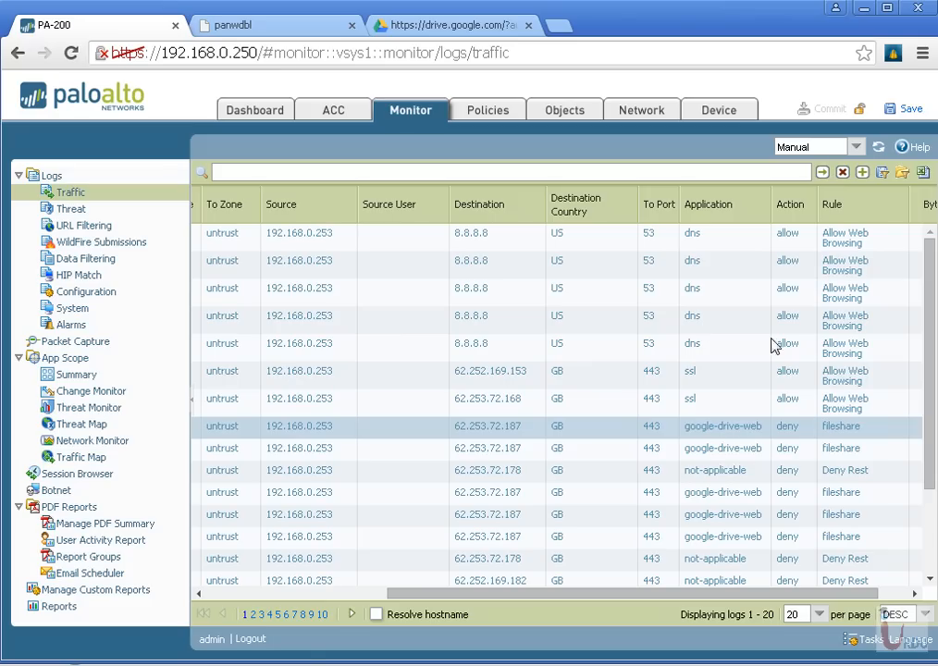
Examine the detailed log view of the second google-drive-web deny entry, including its matching rule, and close it
left_click(599, 450)
left_click_drag(576, 595, 217, 595)
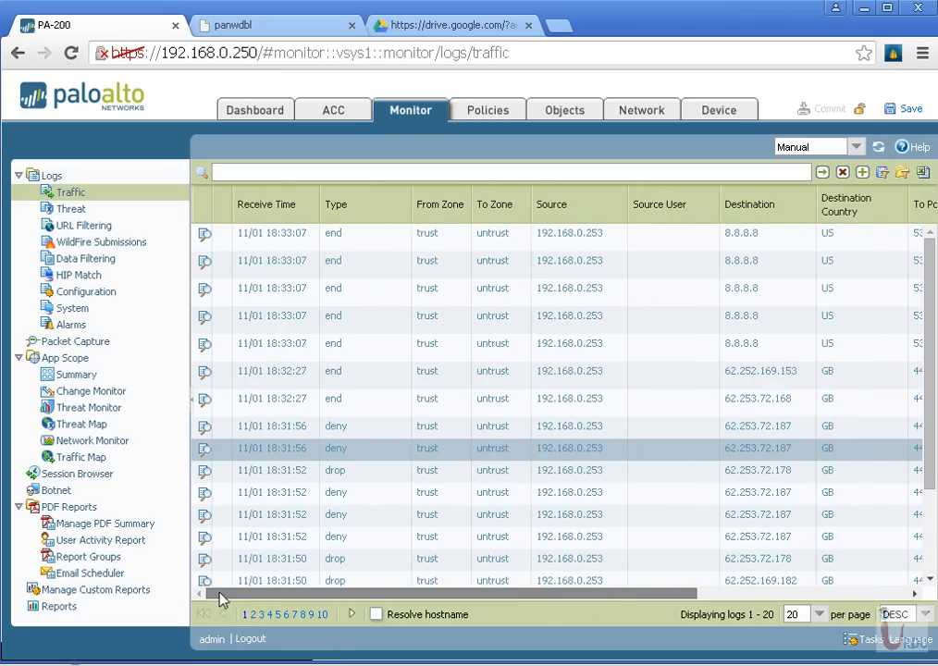
left_click(204, 450)
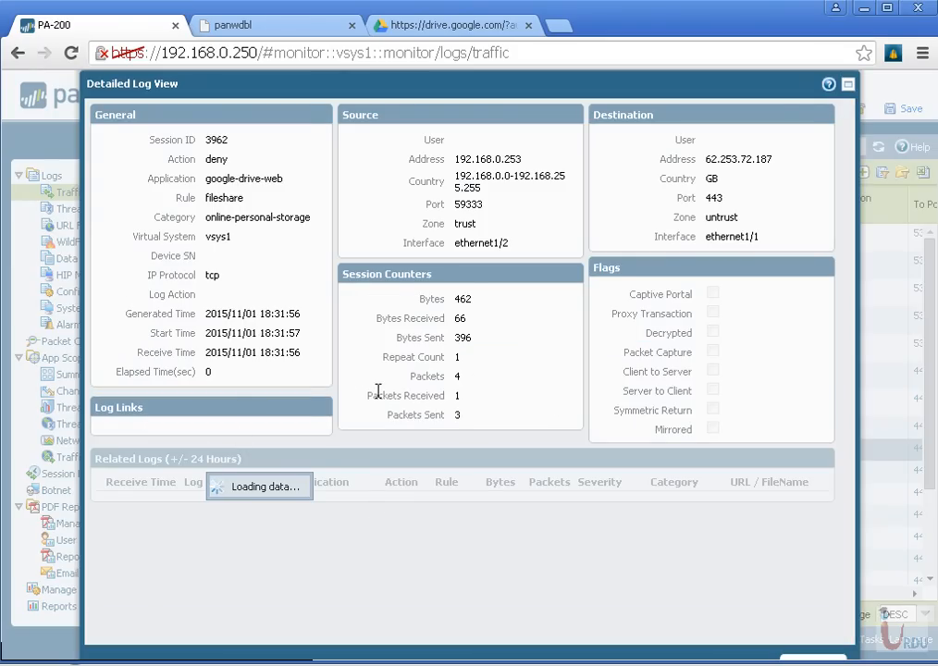
double_click(447, 500)
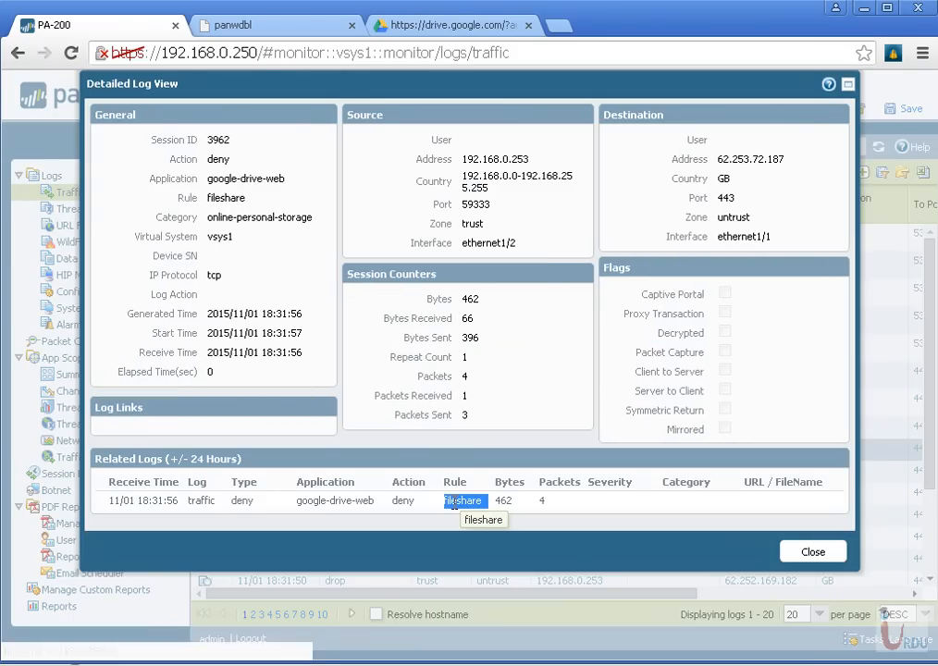
left_click(815, 553)
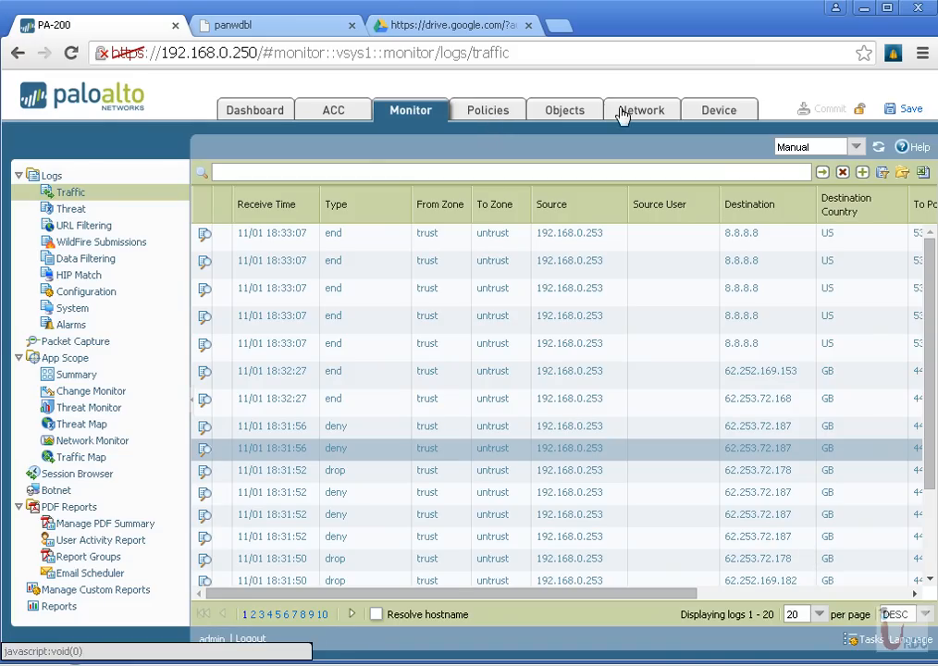
Check the Application Block Page setting in the device's response pages and keep it enabled
left_click(705, 118)
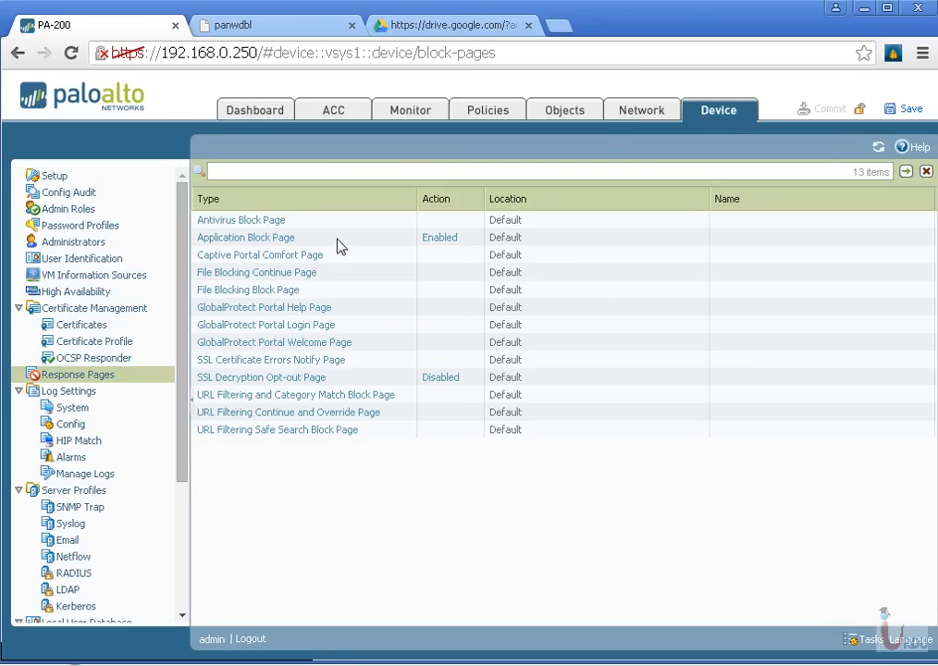
left_click(443, 240)
left_click(401, 357)
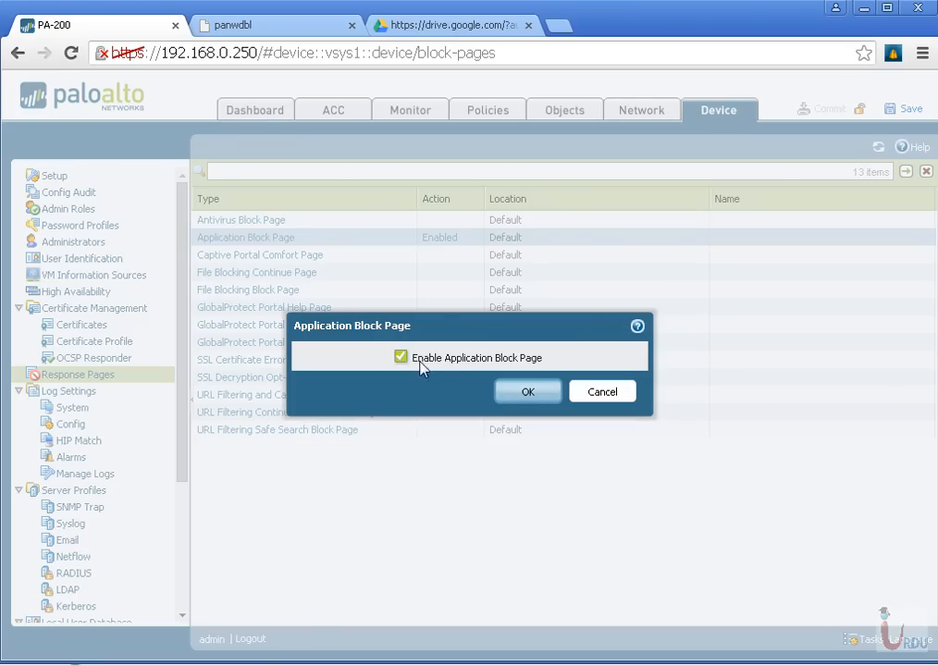
left_click(550, 396)
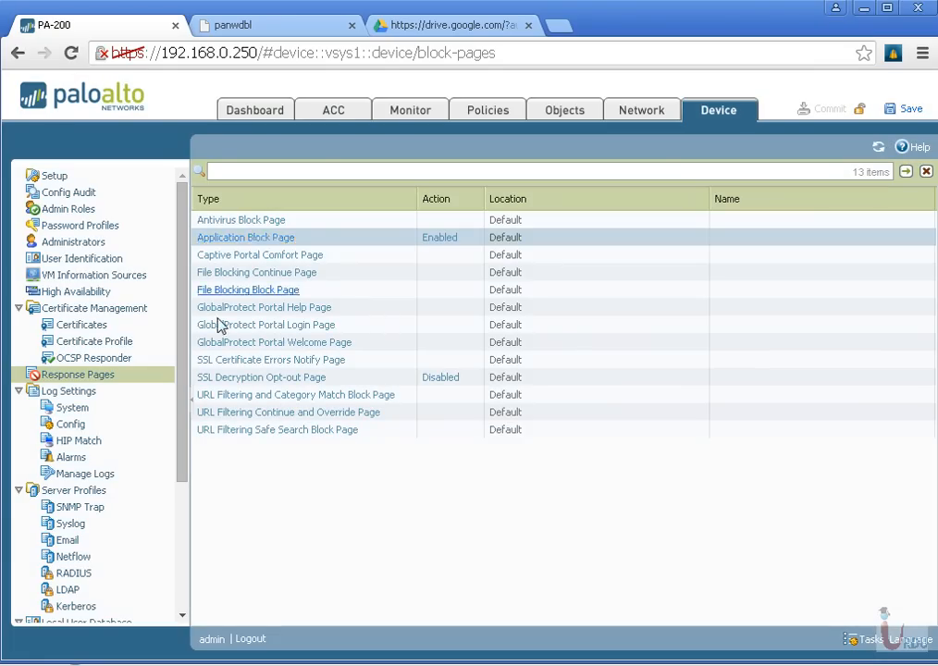
left_click_drag(184, 401, 183, 372)
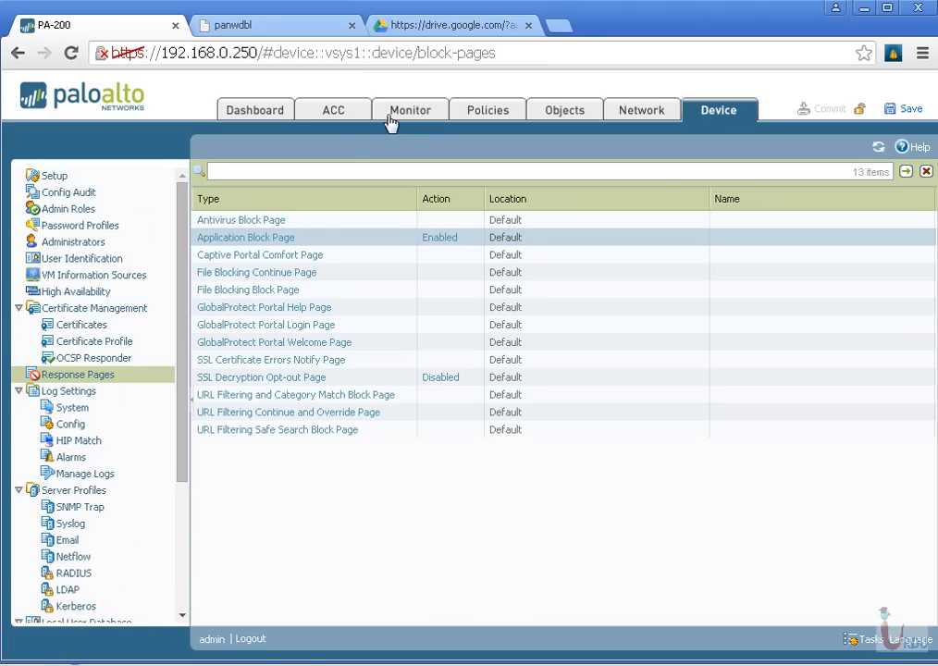
left_click(628, 115)
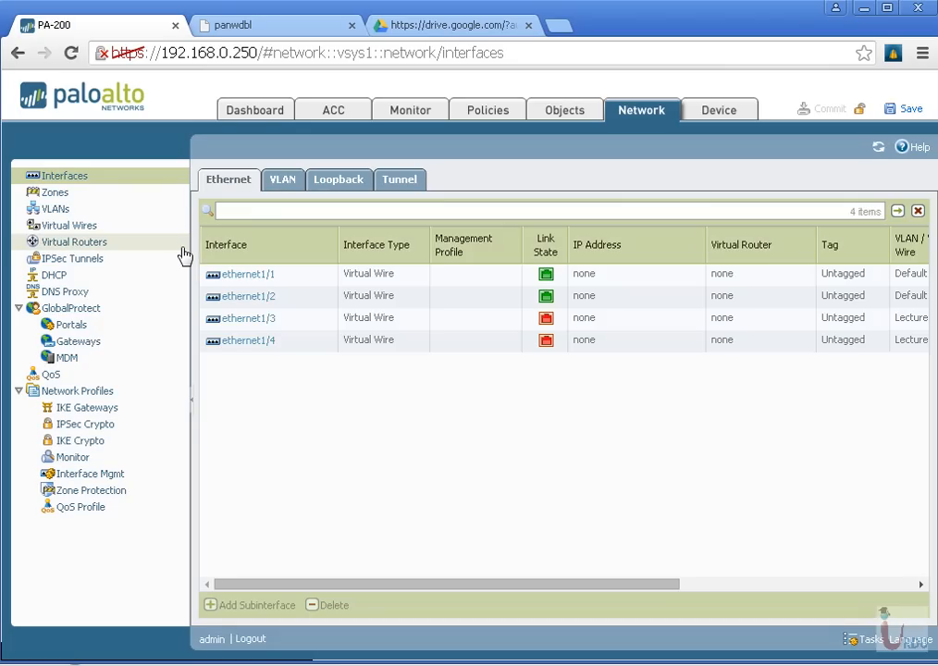
left_click(547, 114)
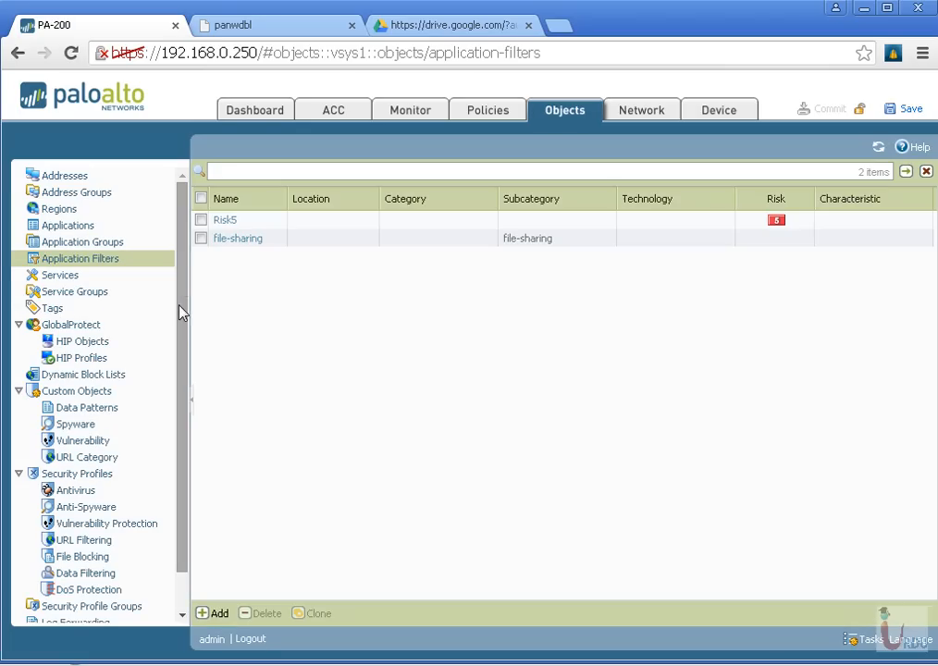
left_click_drag(183, 333, 184, 307)
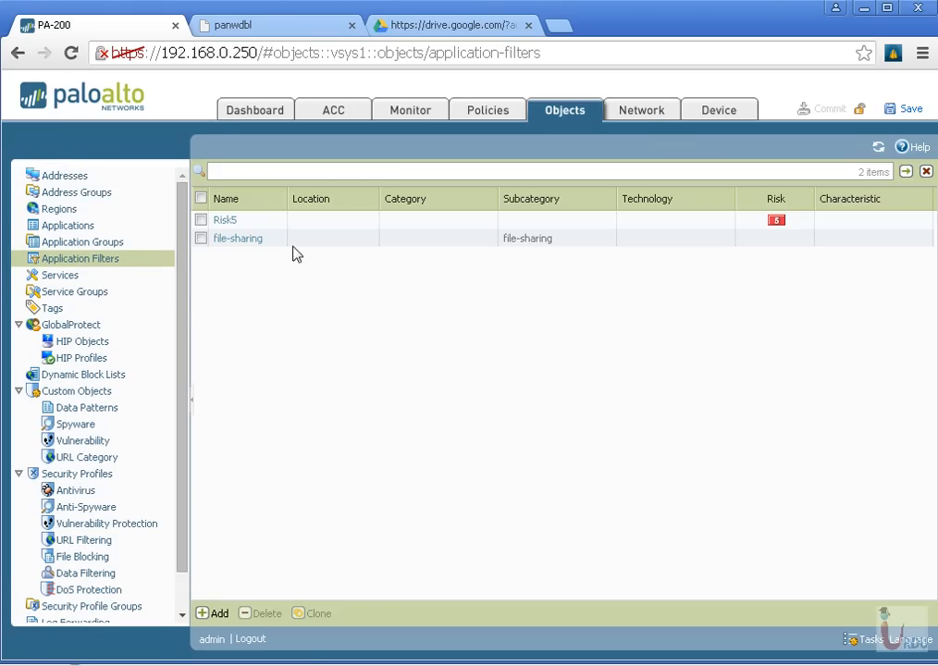
left_click(643, 118)
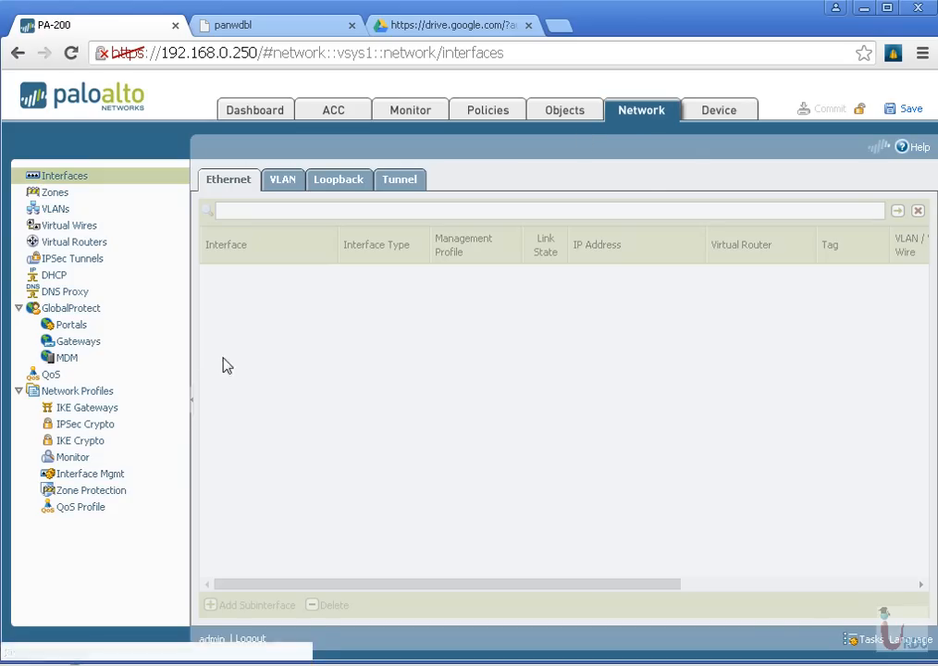
left_click(718, 112)
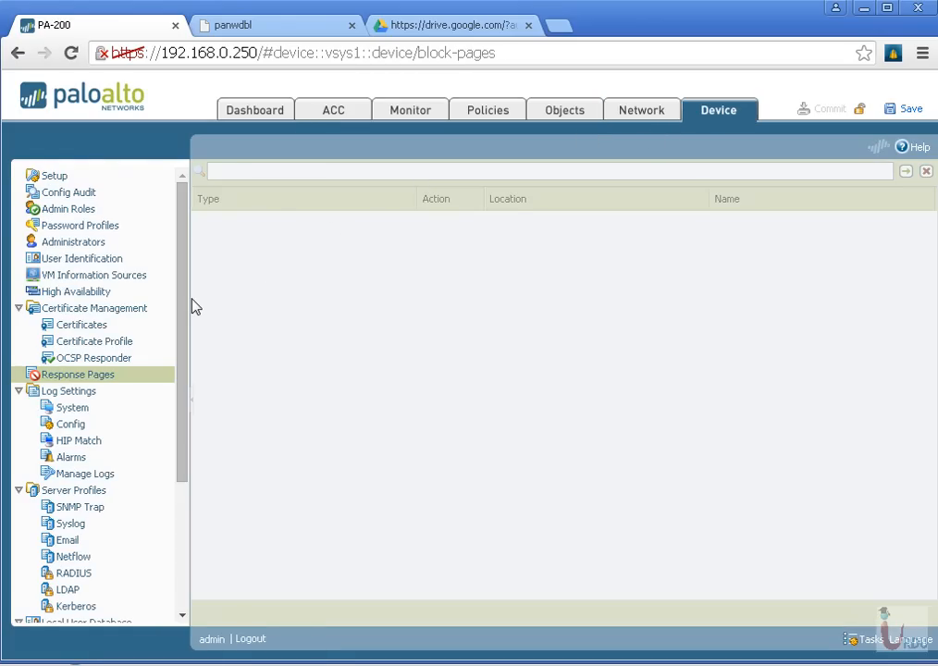
left_click_drag(183, 298, 179, 457)
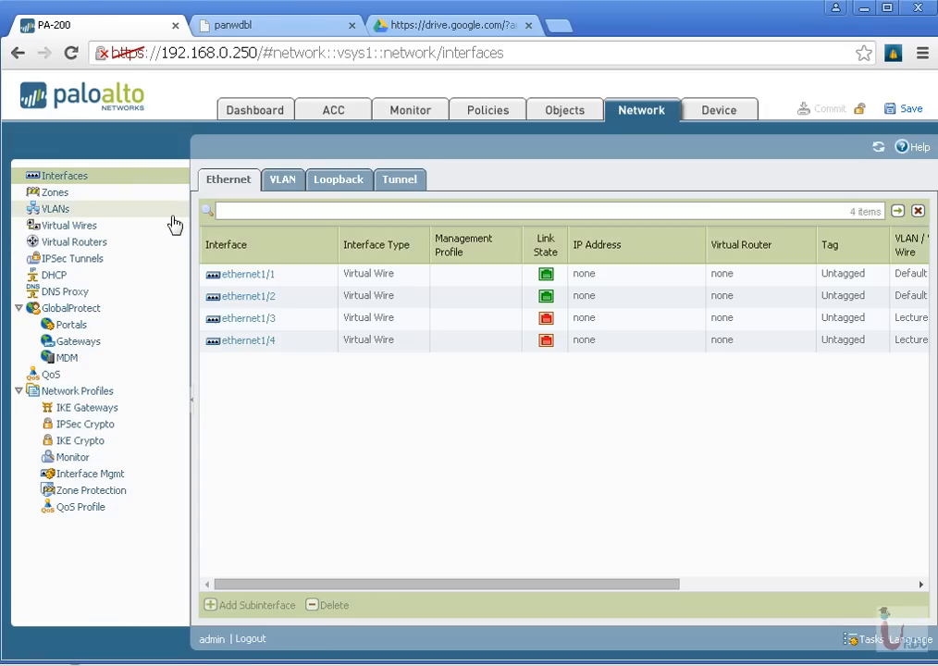
Open the ethernet1/4 interface settings and set the interface type to Layer3
left_click(252, 342)
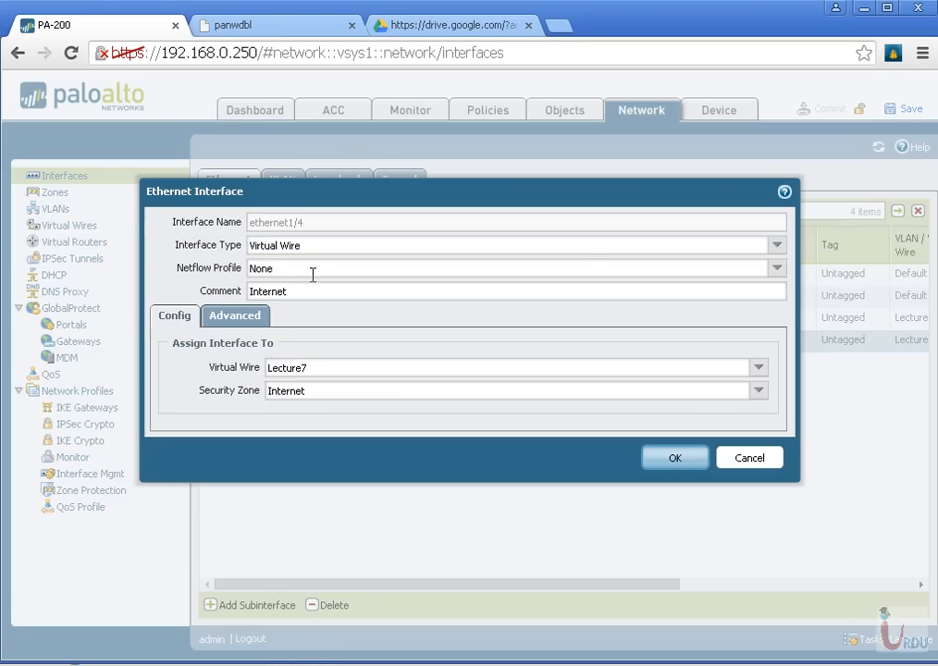
left_click(776, 245)
left_click(271, 334)
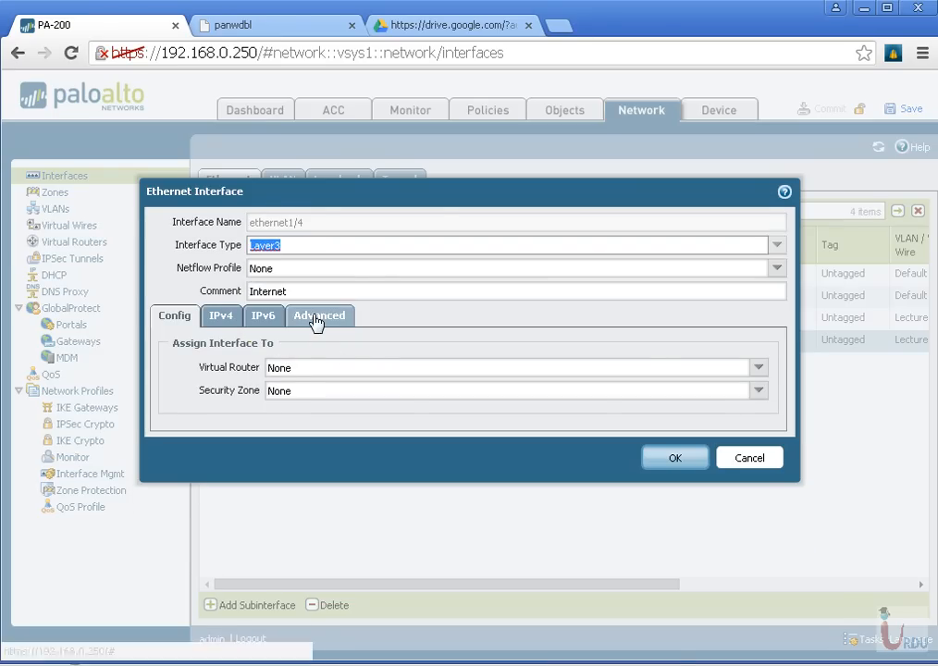
Try a new management profile permitting Response Pages in ethernet1/4's advanced settings, and discard both the profile and the interface changes
left_click(318, 318)
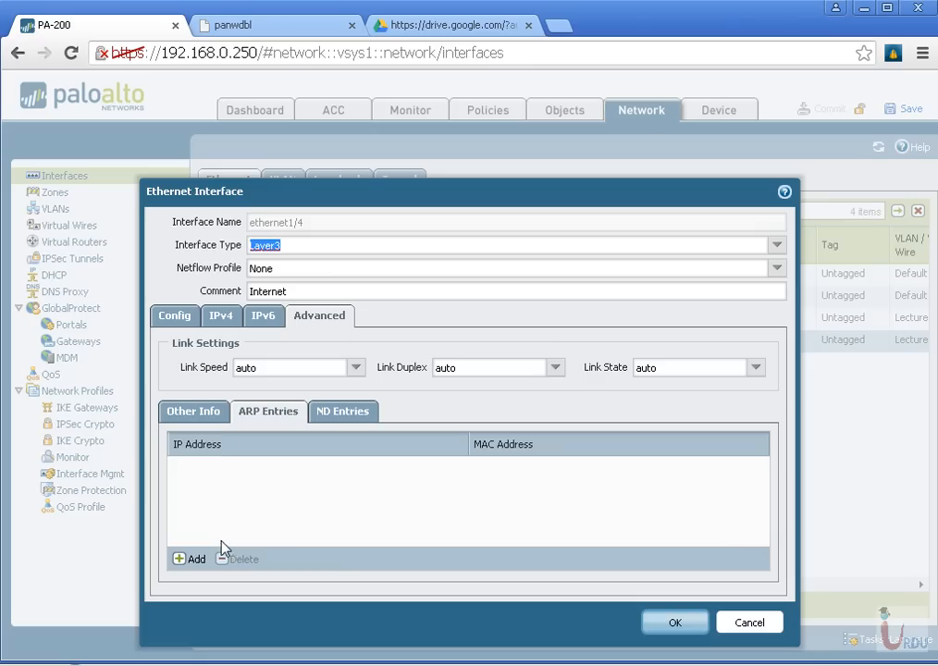
left_click(219, 421)
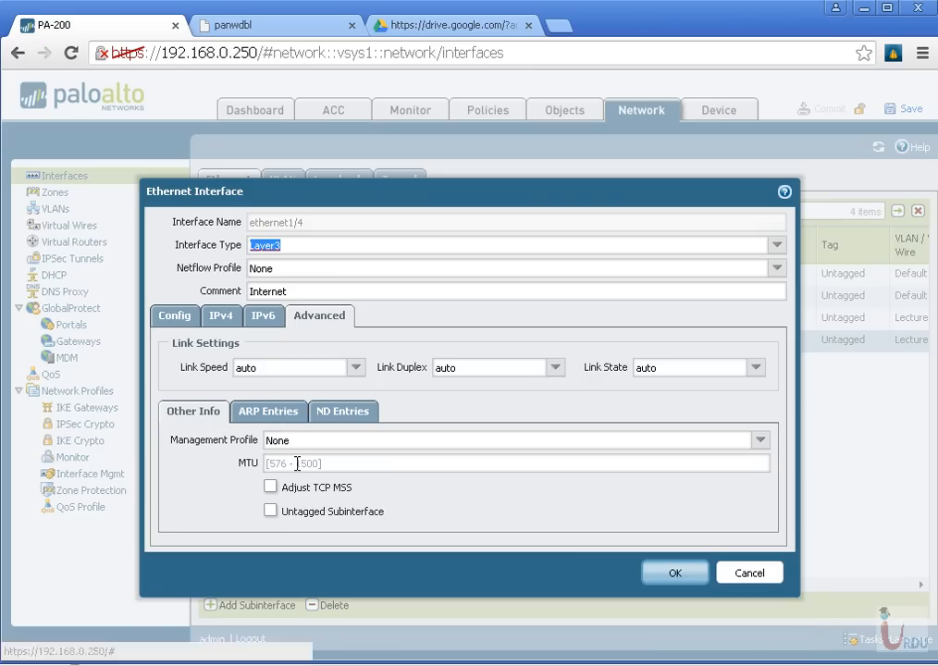
left_click(333, 441)
left_click(761, 442)
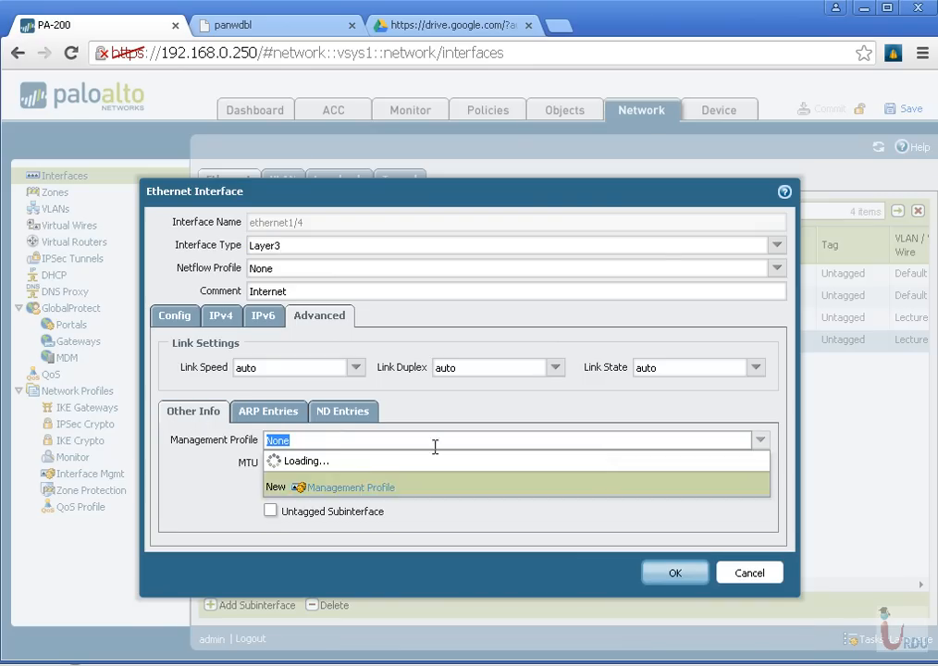
left_click(342, 522)
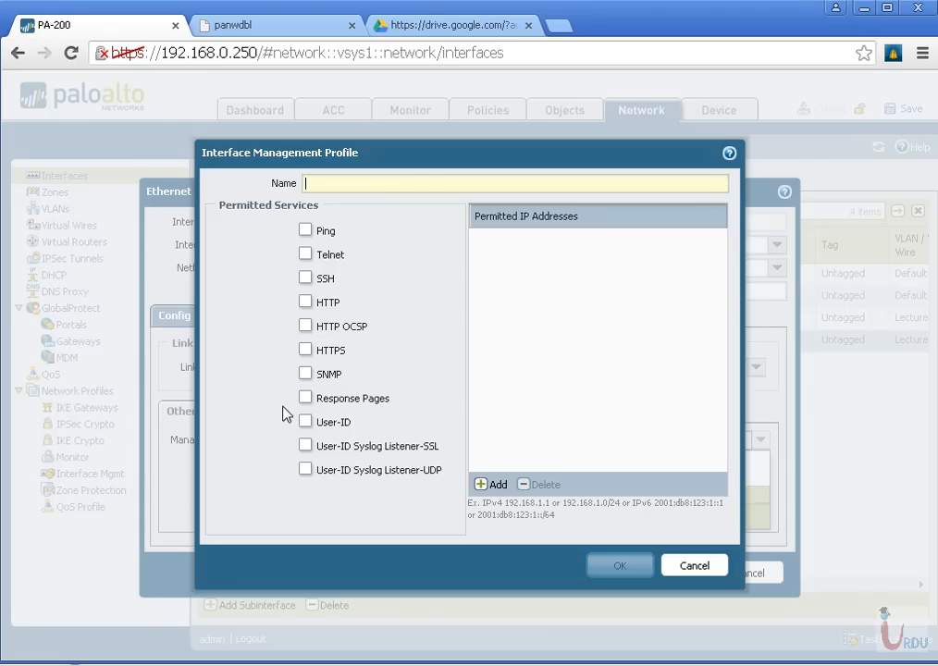
left_click(307, 405)
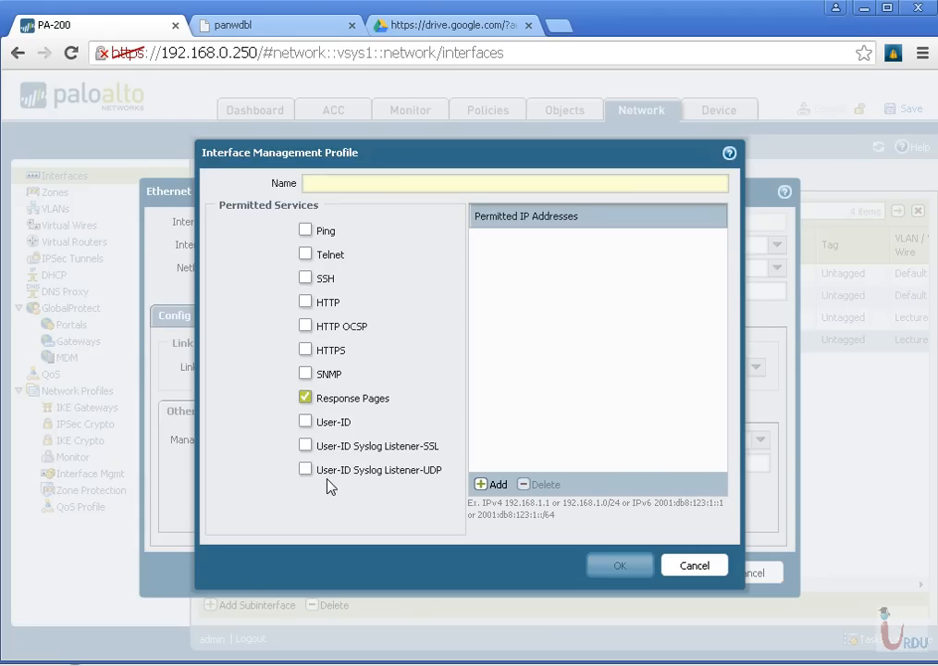
left_click(704, 568)
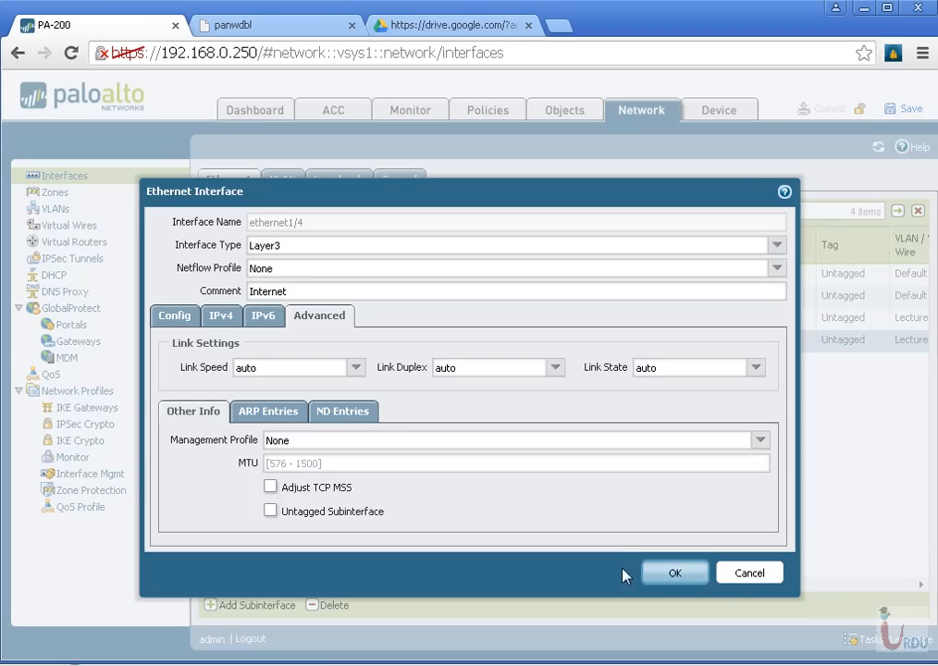
left_click(739, 576)
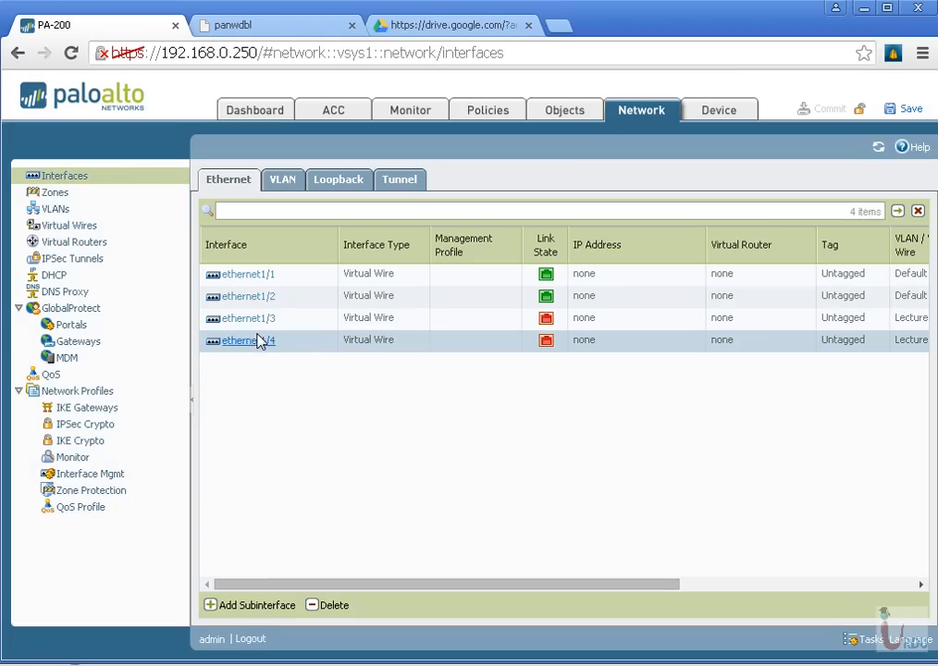
Examine the advanced link settings and the virtual wire and security zone assignment of ethernet1/4, and close it without changes
left_click(248, 341)
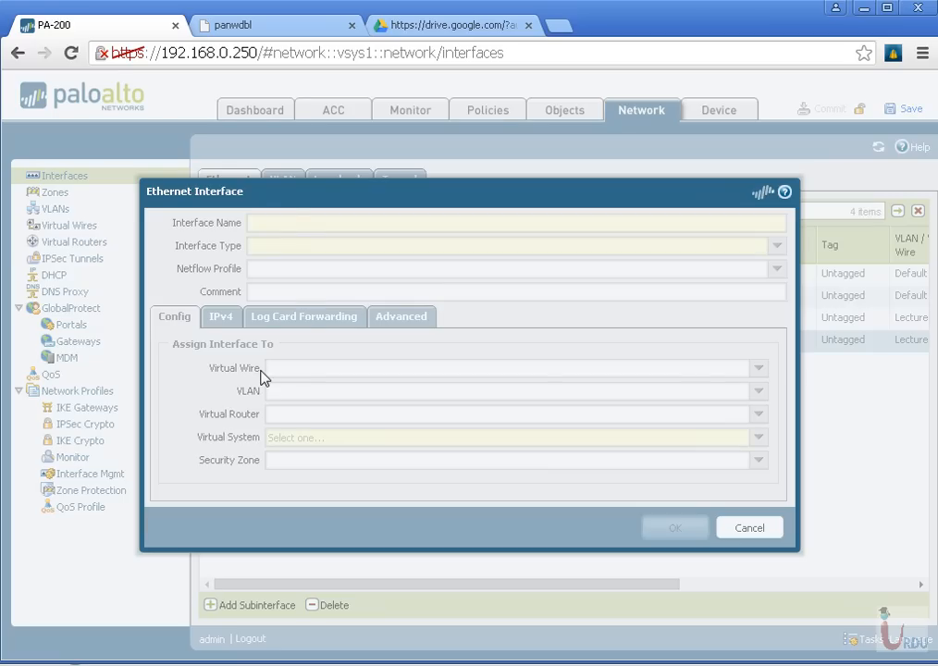
left_click(228, 322)
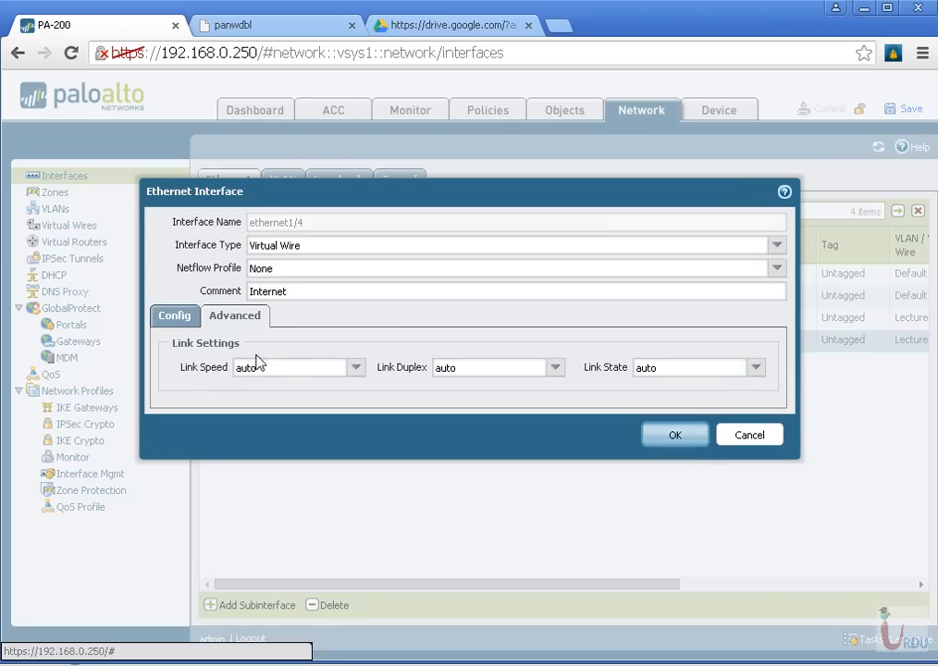
left_click(181, 319)
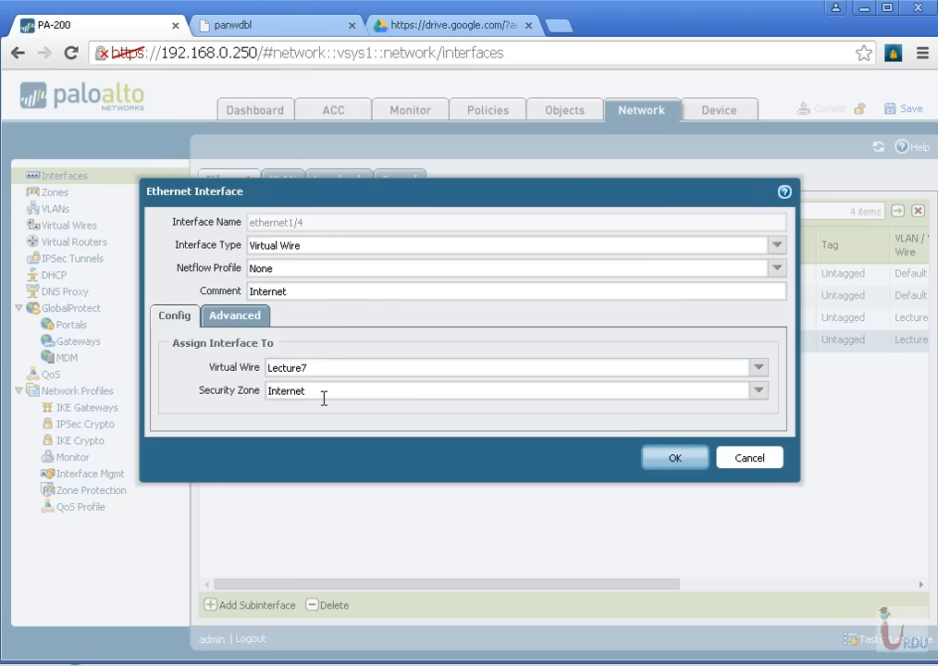
left_click(754, 462)
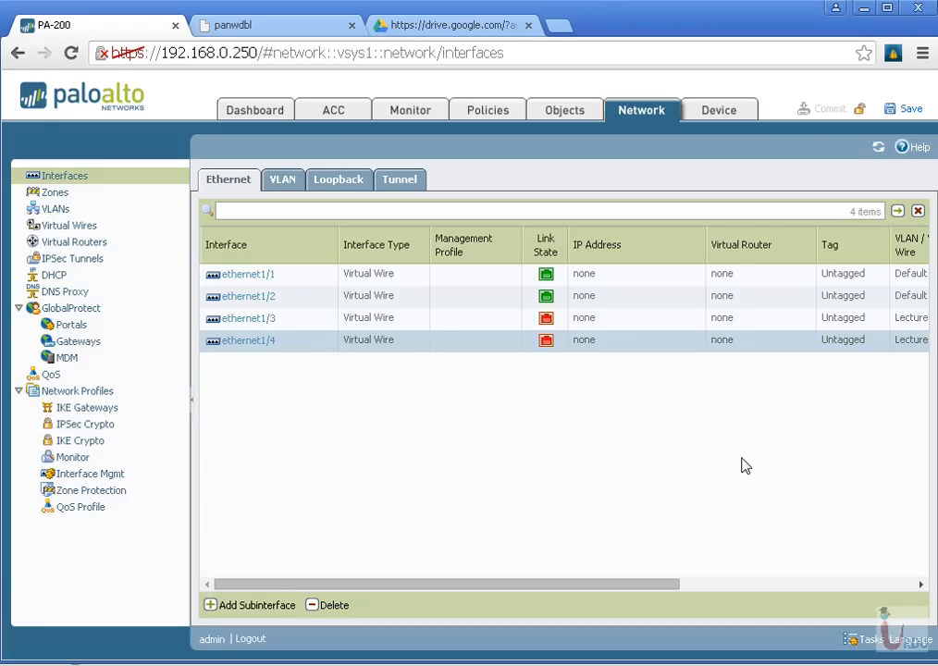
Examine the Google Drive page and its https address, compare with the PA-200 interface list, and return to that list
left_click(418, 27)
left_click(393, 56)
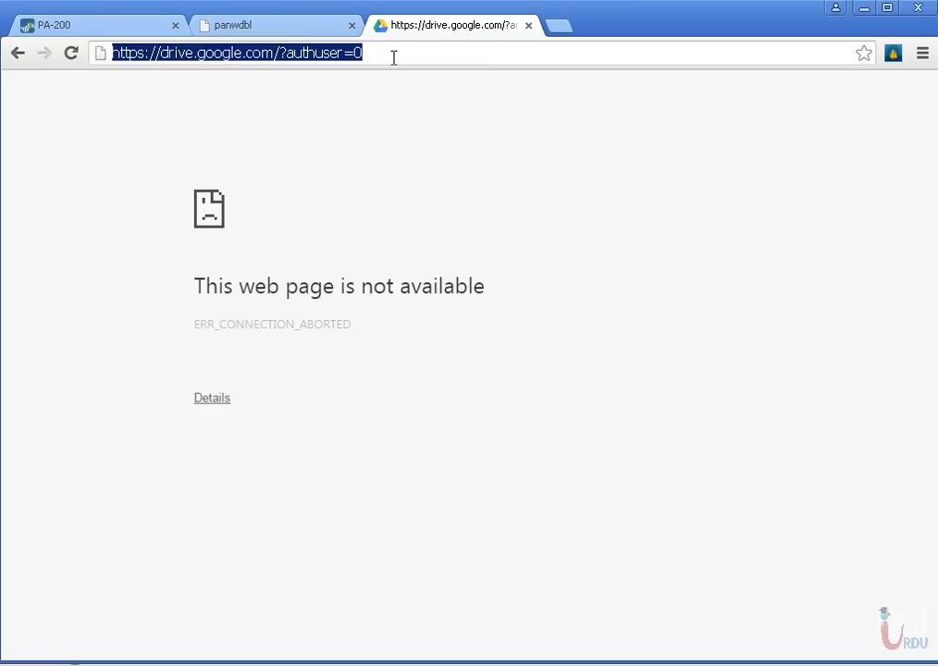
left_click(393, 58)
key("ctrl+a")
left_click(138, 32)
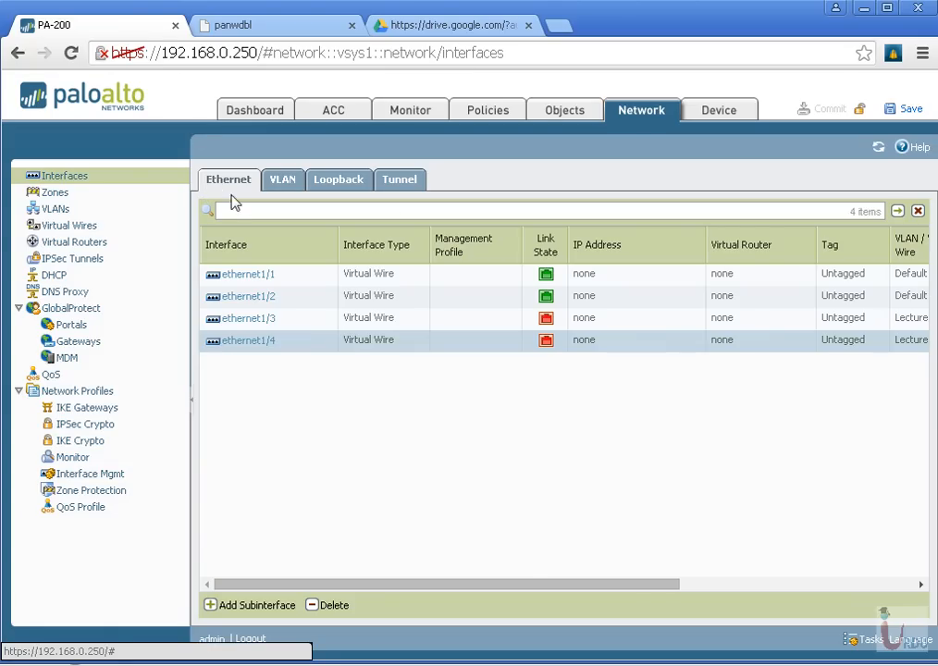
left_click(443, 25)
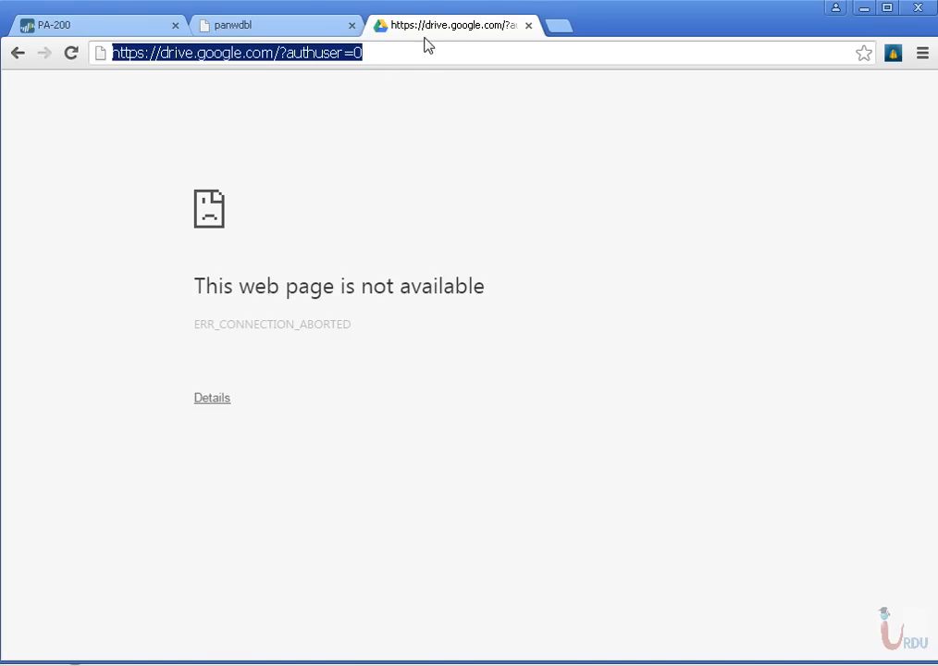
left_click(120, 26)
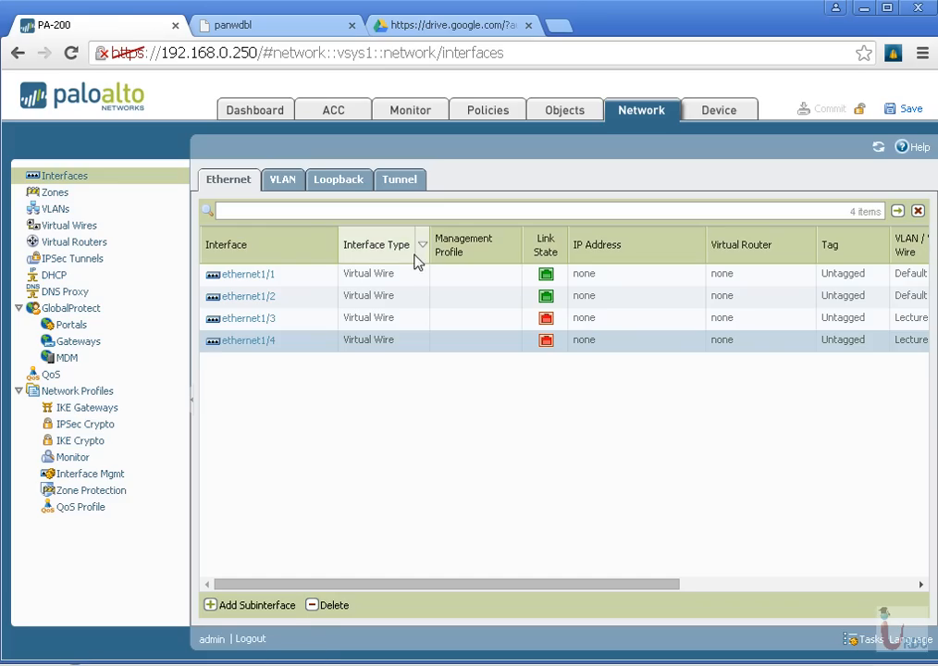